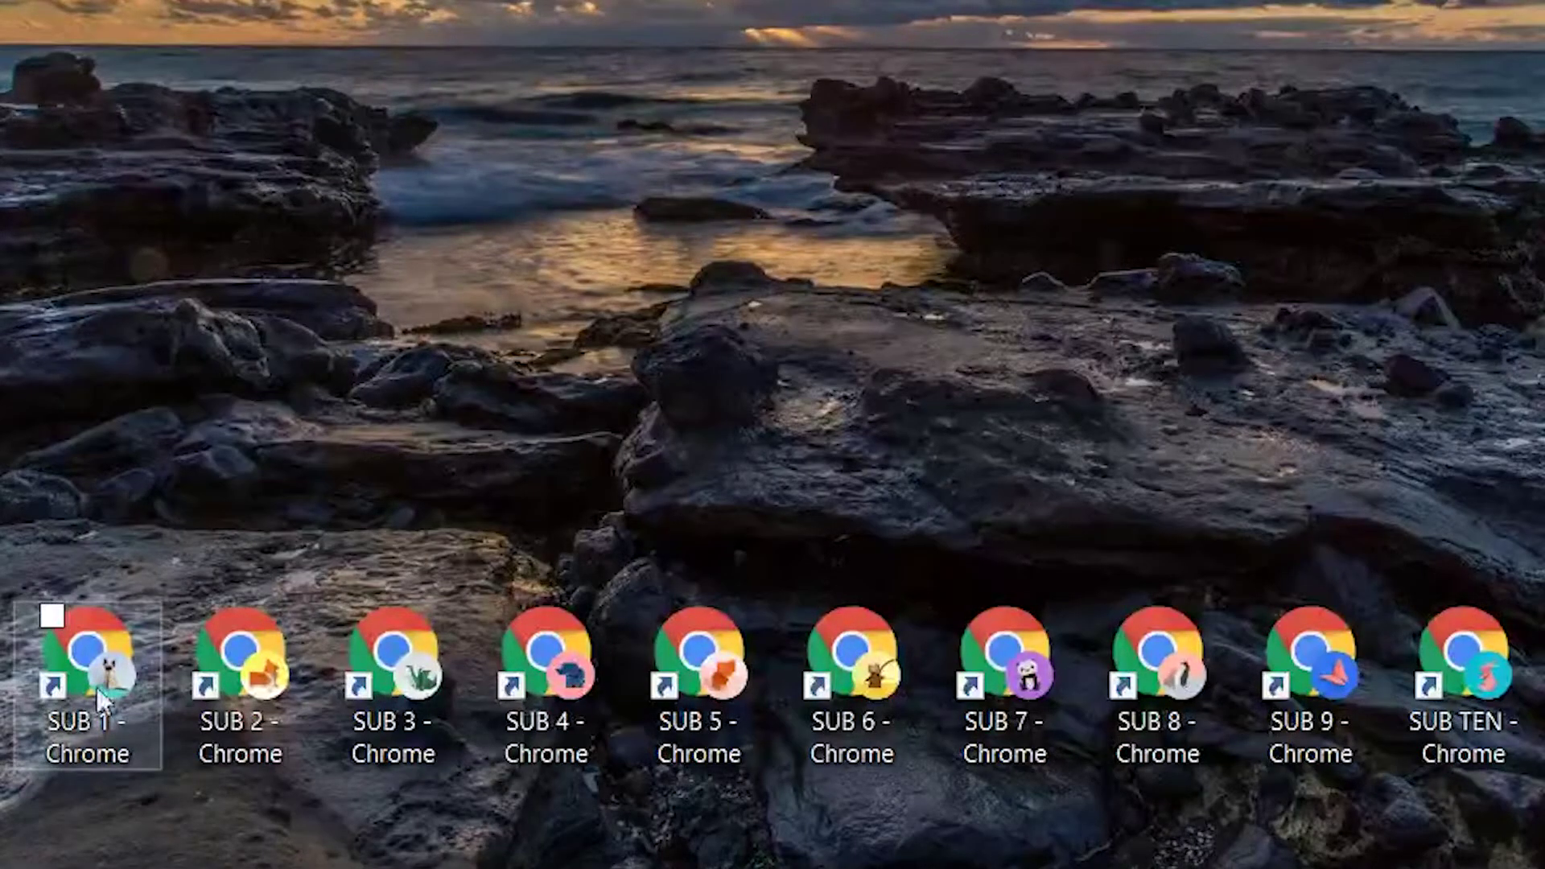
- Open Chrome with the SUB 1 profile, load the copied Filemail link and download all files
left_click(87, 652)
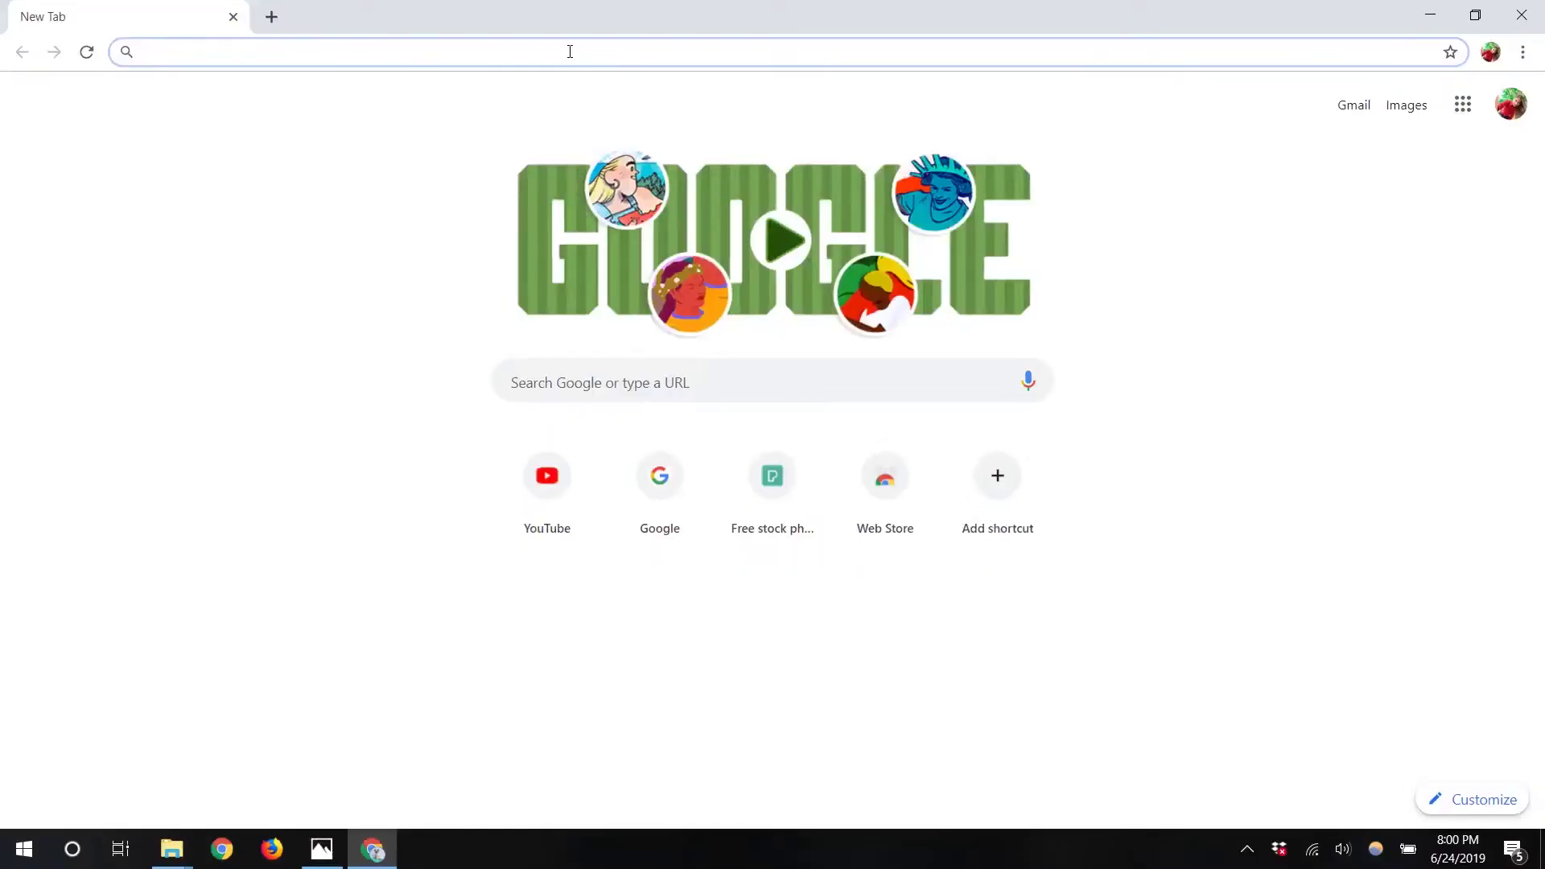
key("ctrl+v")
key("Return")
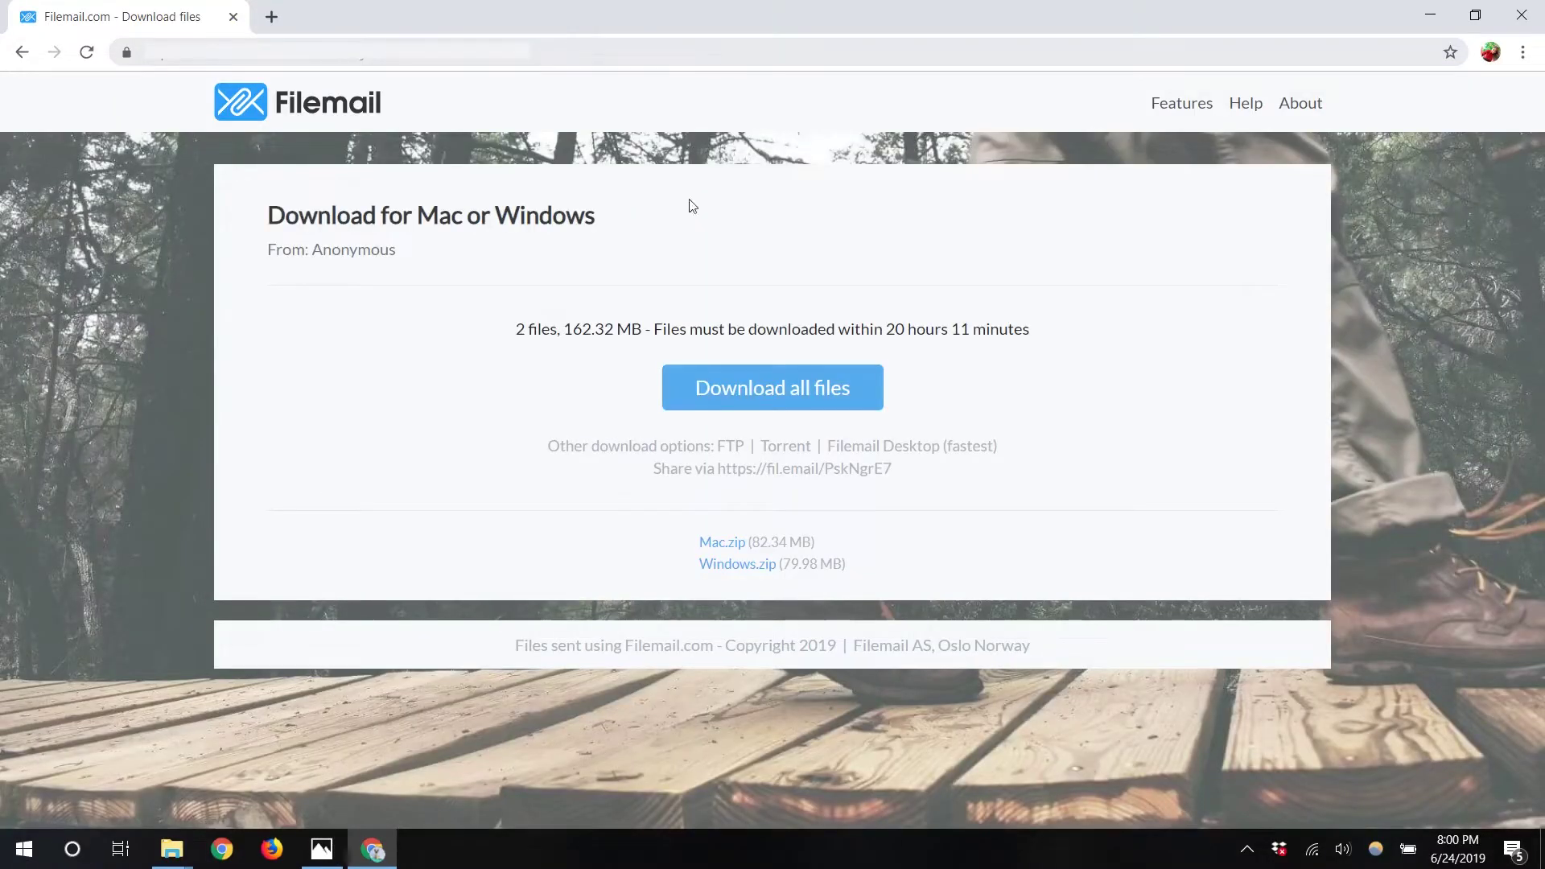
left_click(803, 387)
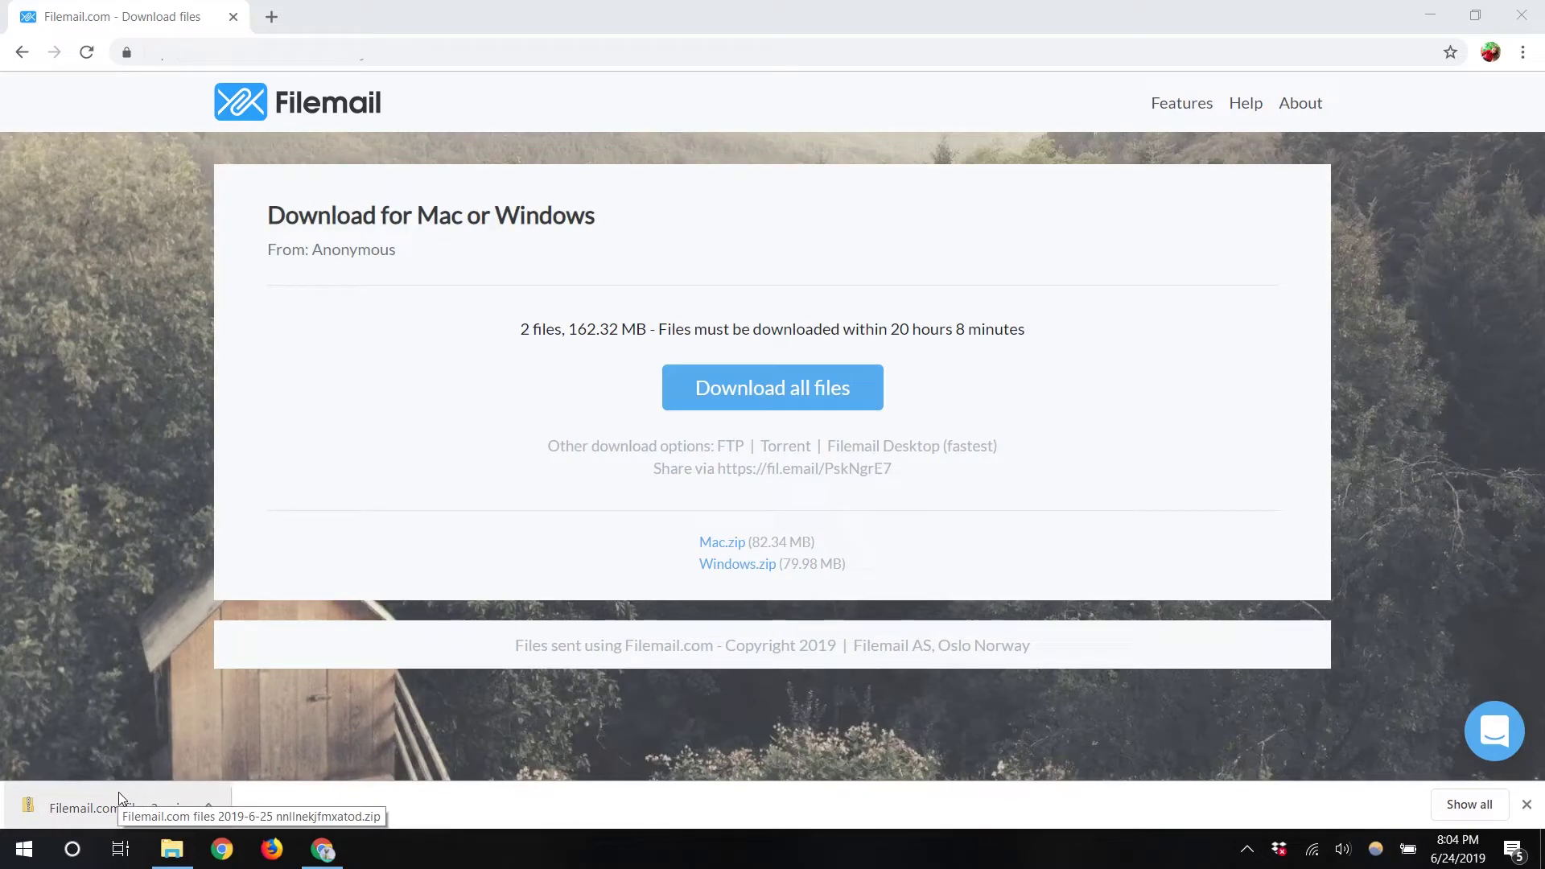
- Extract the downloaded Filemail zip into its own folder in Downloads, without showing the extracted files when complete
left_click(121, 800)
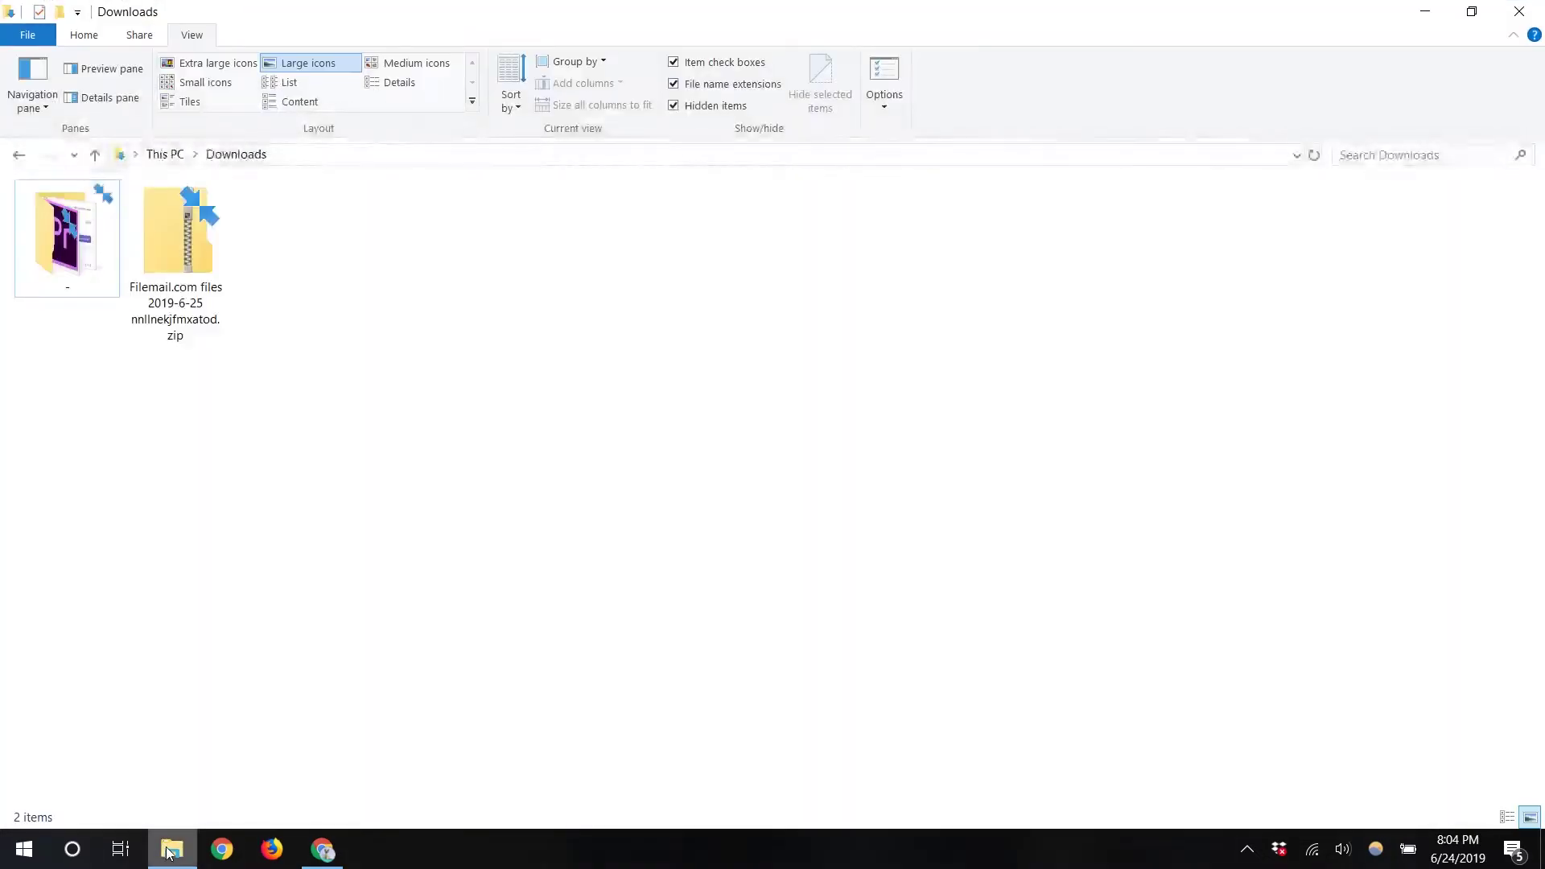
right_click(179, 318)
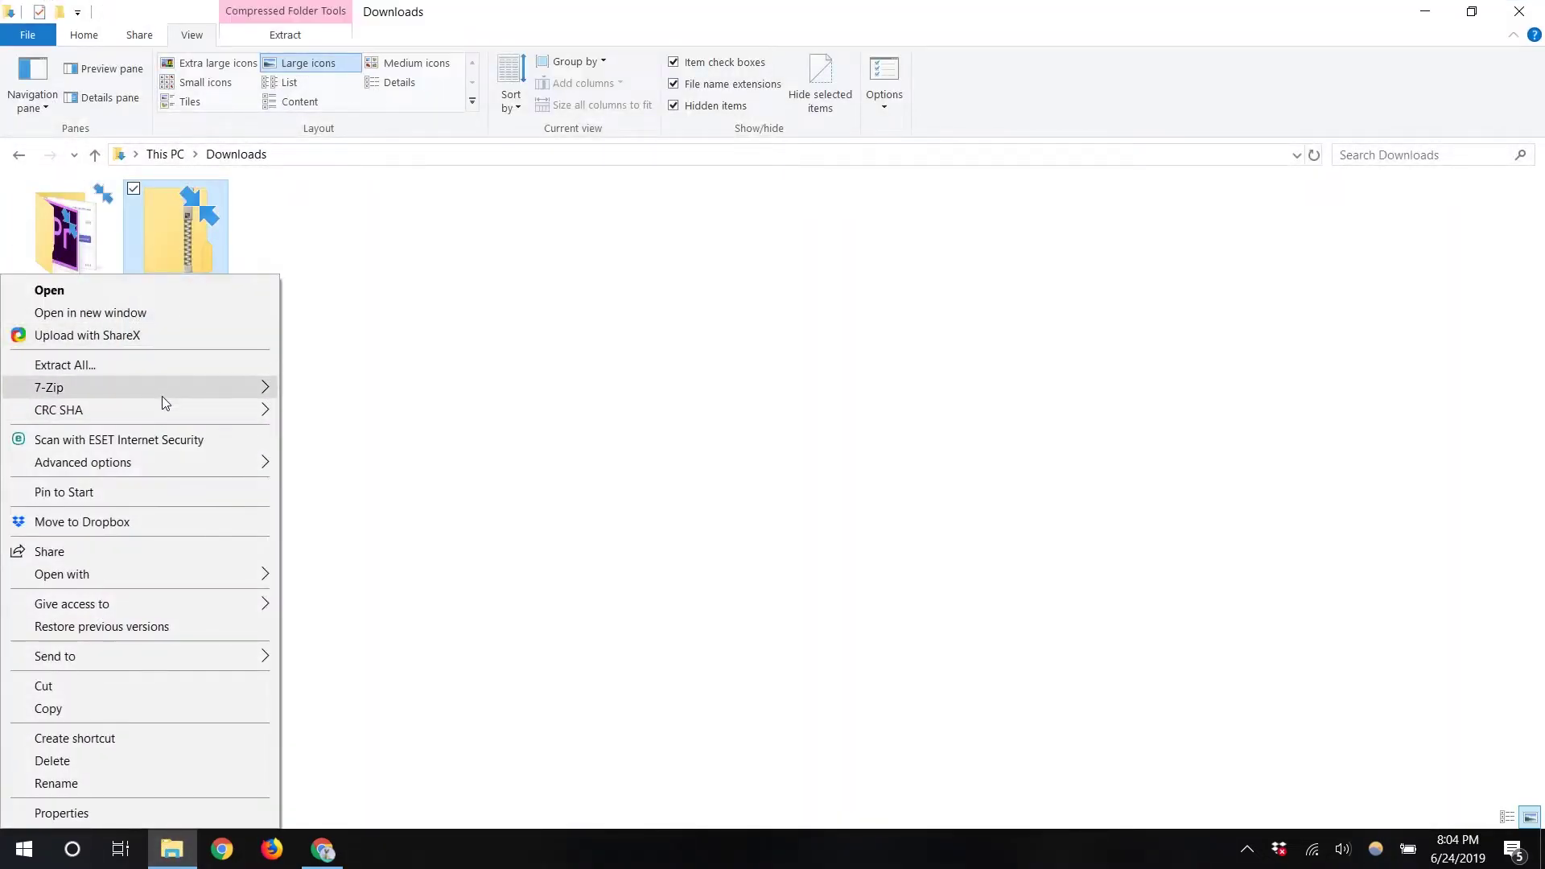
mouse_move(162, 392)
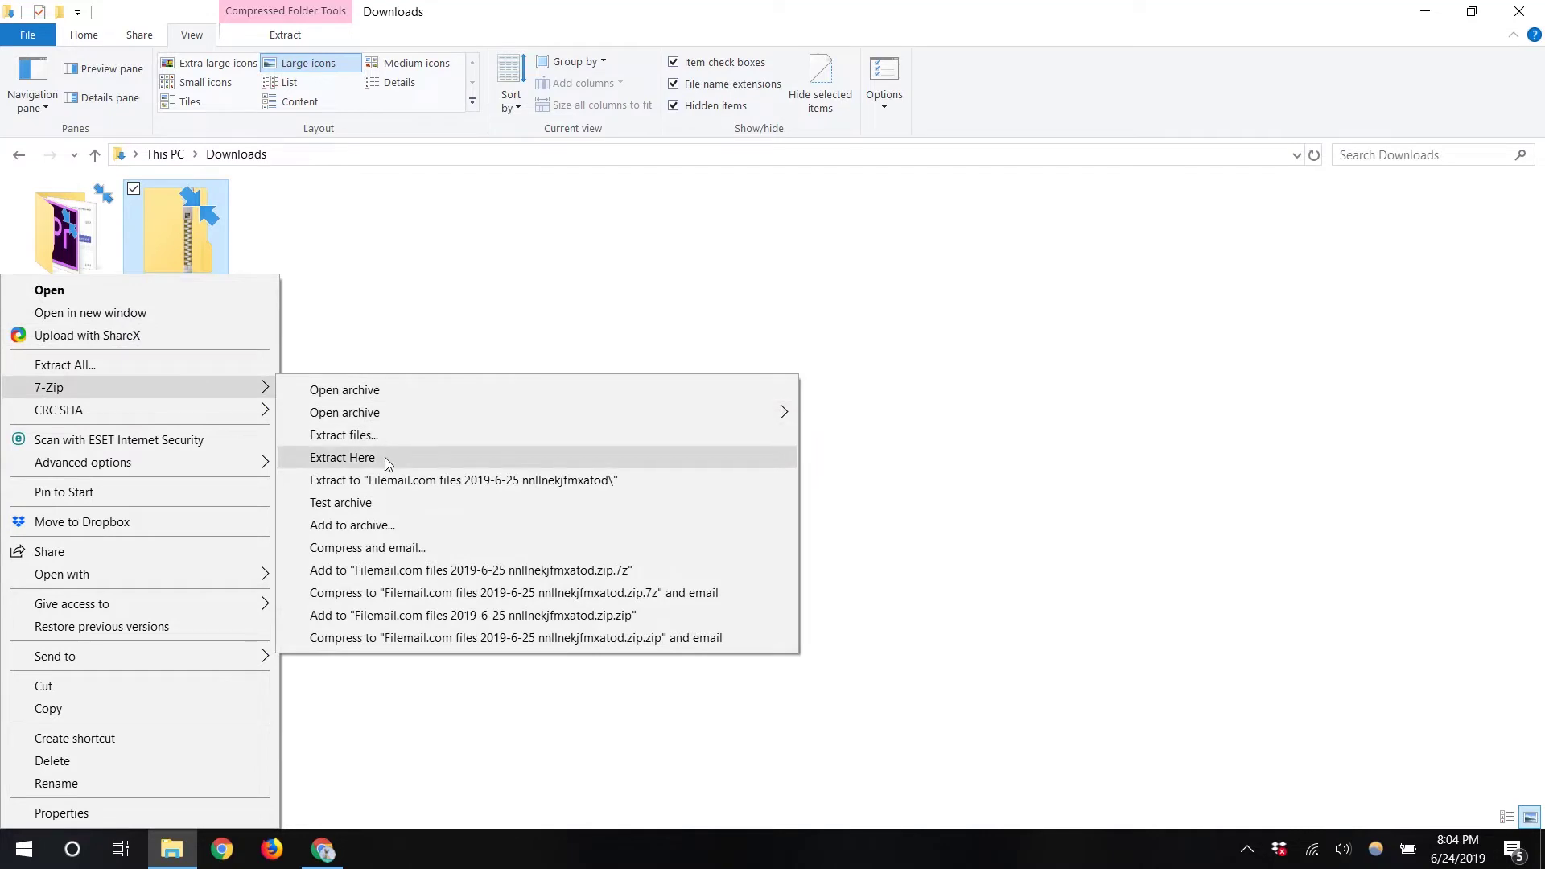
left_click(358, 299)
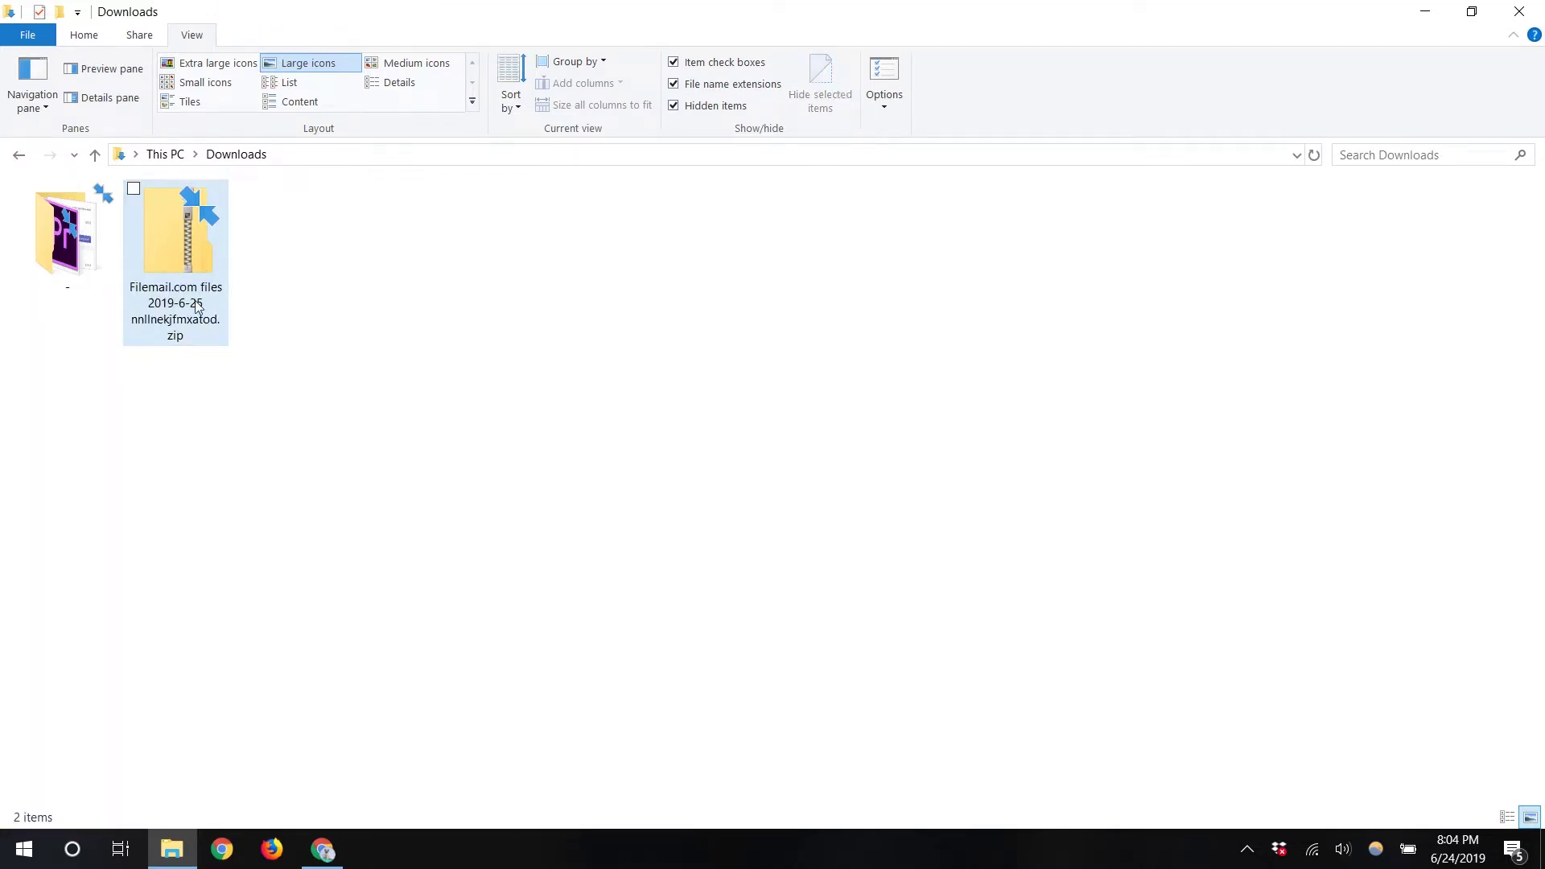
right_click(176, 269)
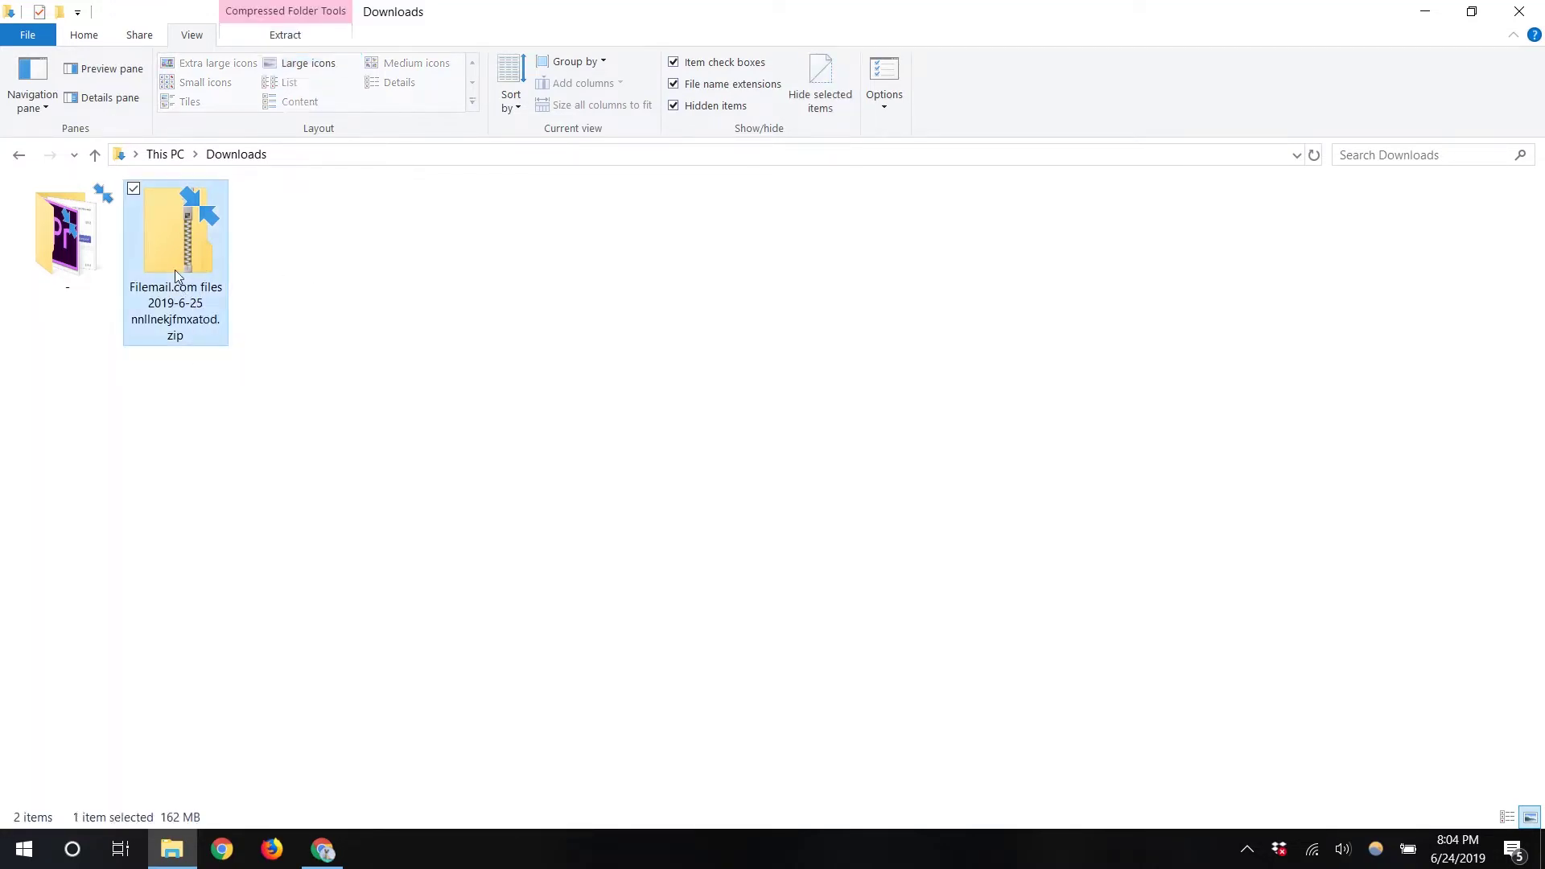
left_click(152, 361)
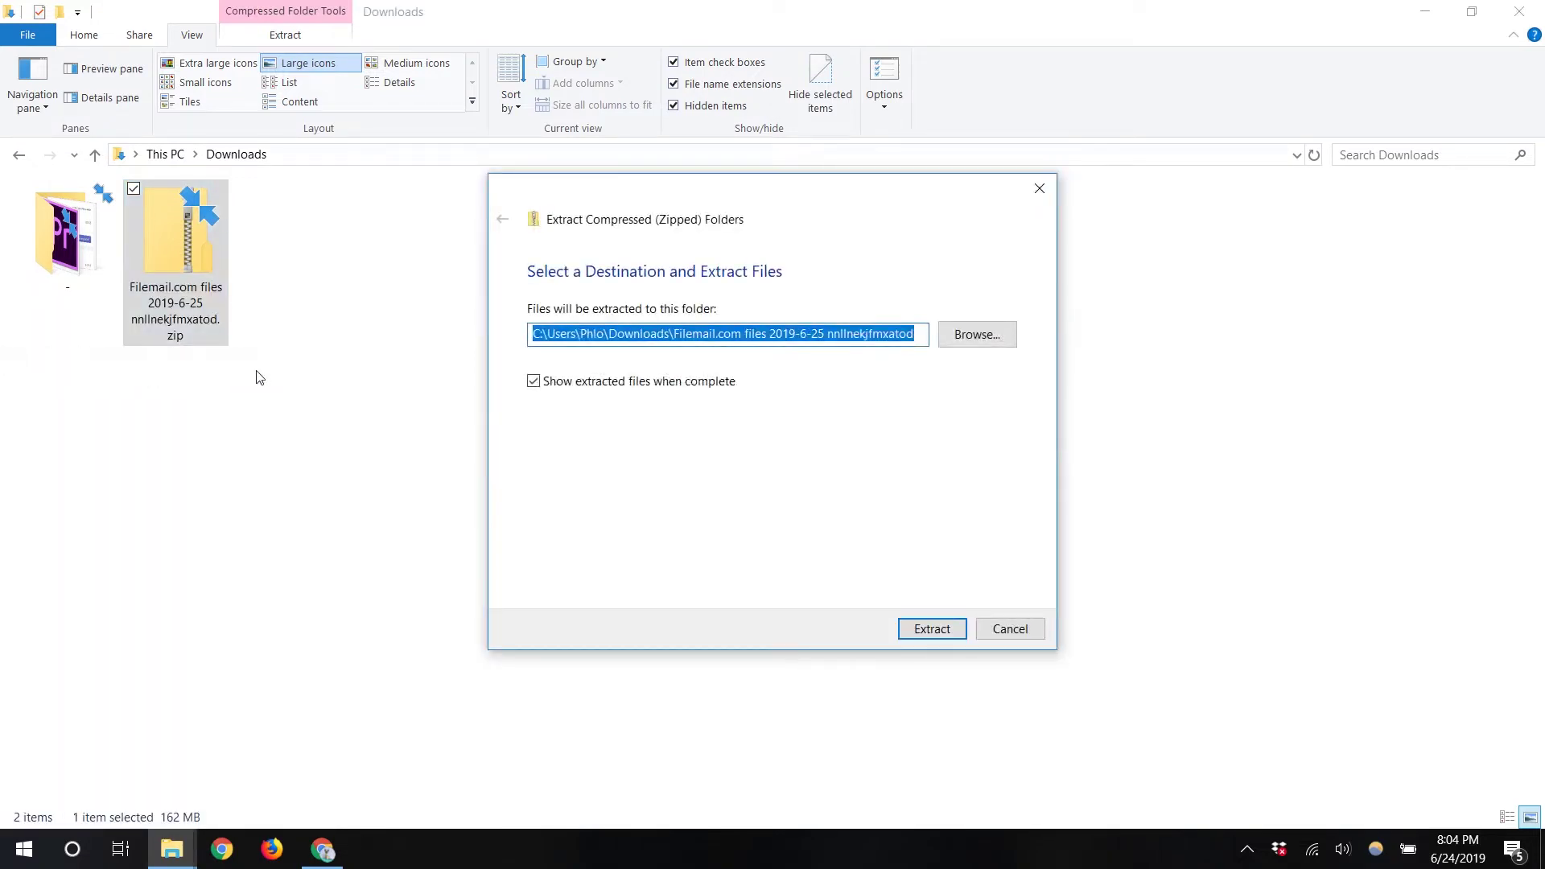
left_click(905, 626)
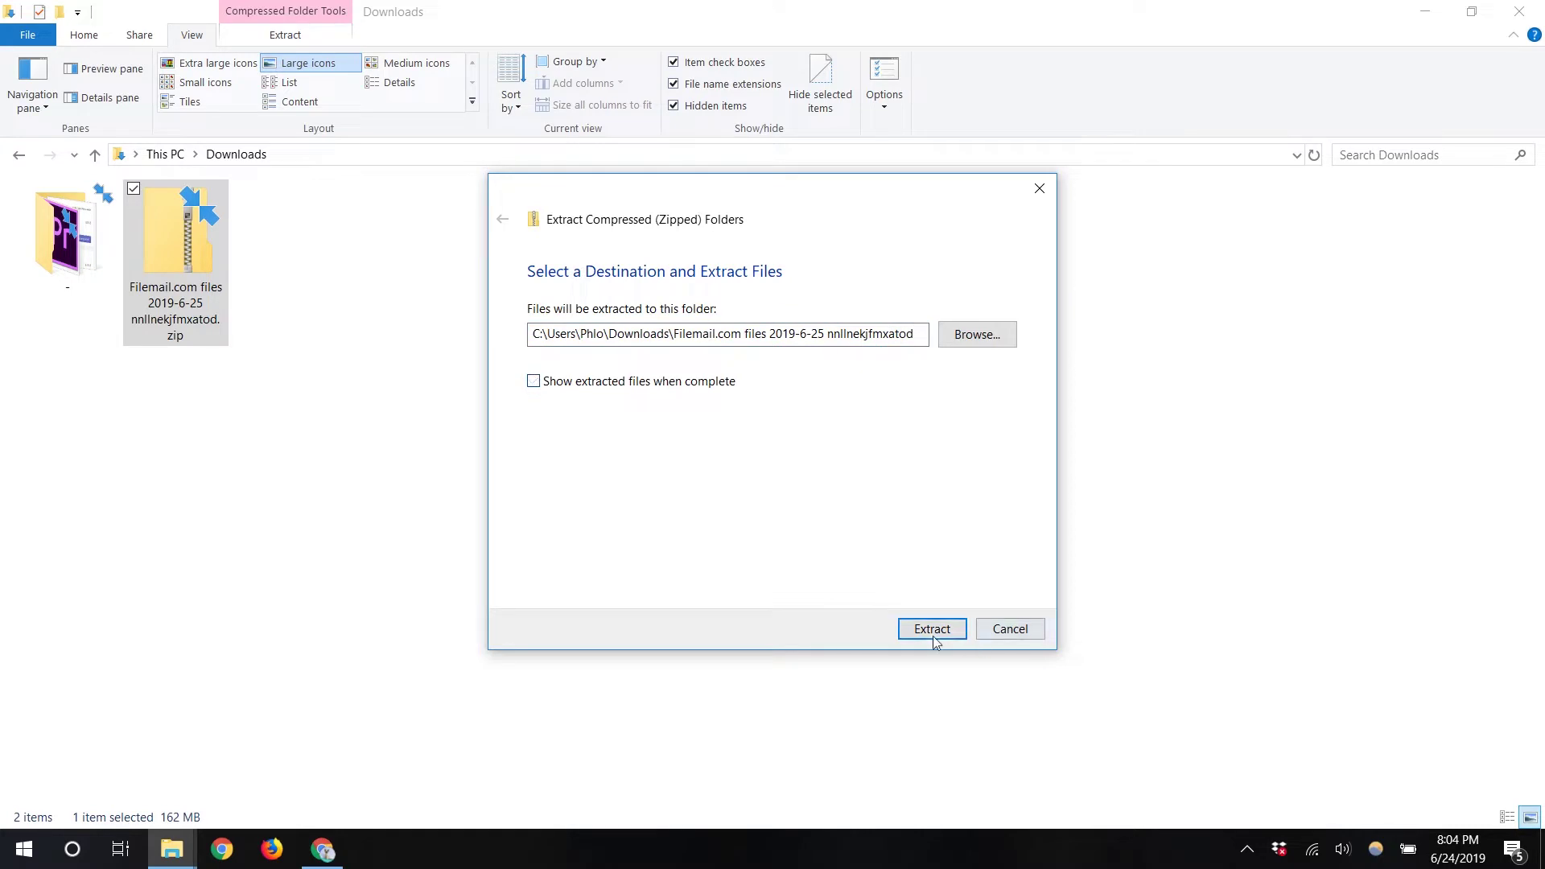
left_click(310, 420)
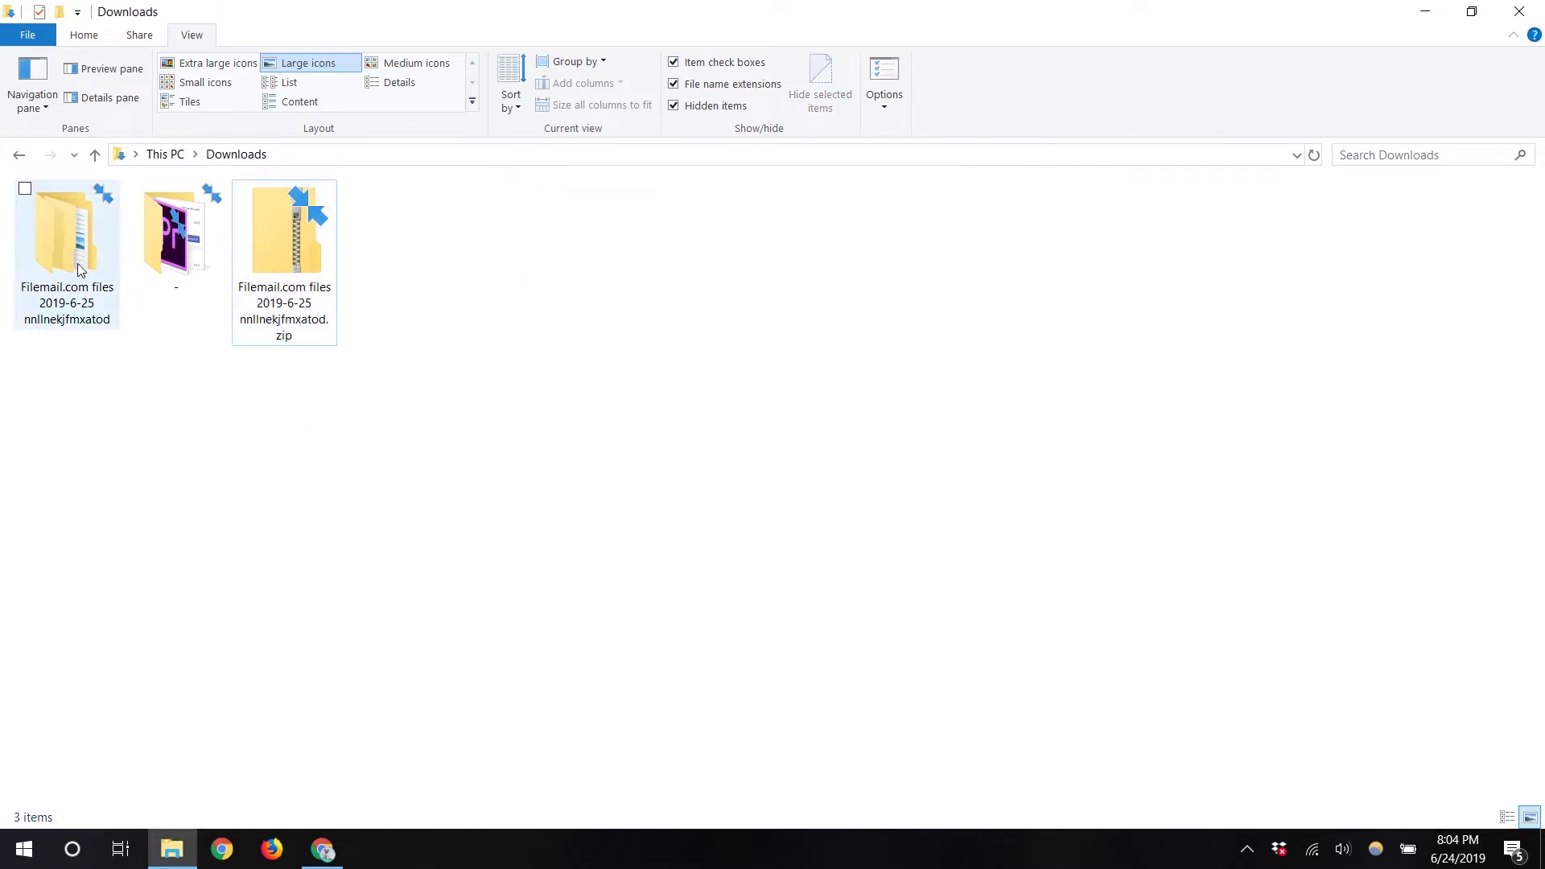
- Open the extracted Filemail folder and extract all contents of Windows.zip
double_click(81, 270)
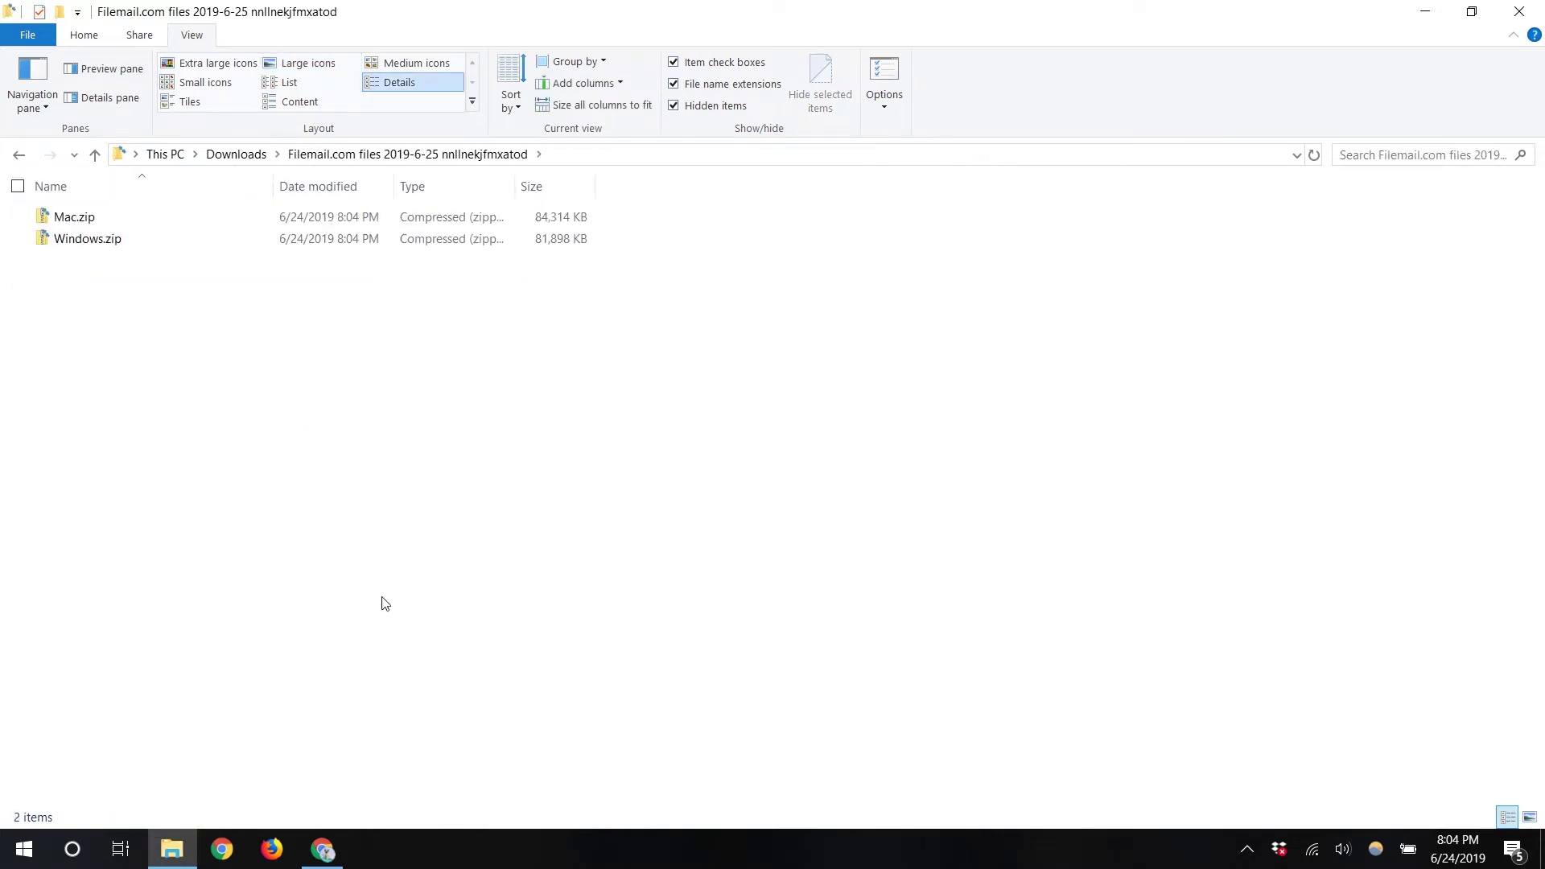
left_click(73, 217)
left_click(79, 243)
left_click(69, 217)
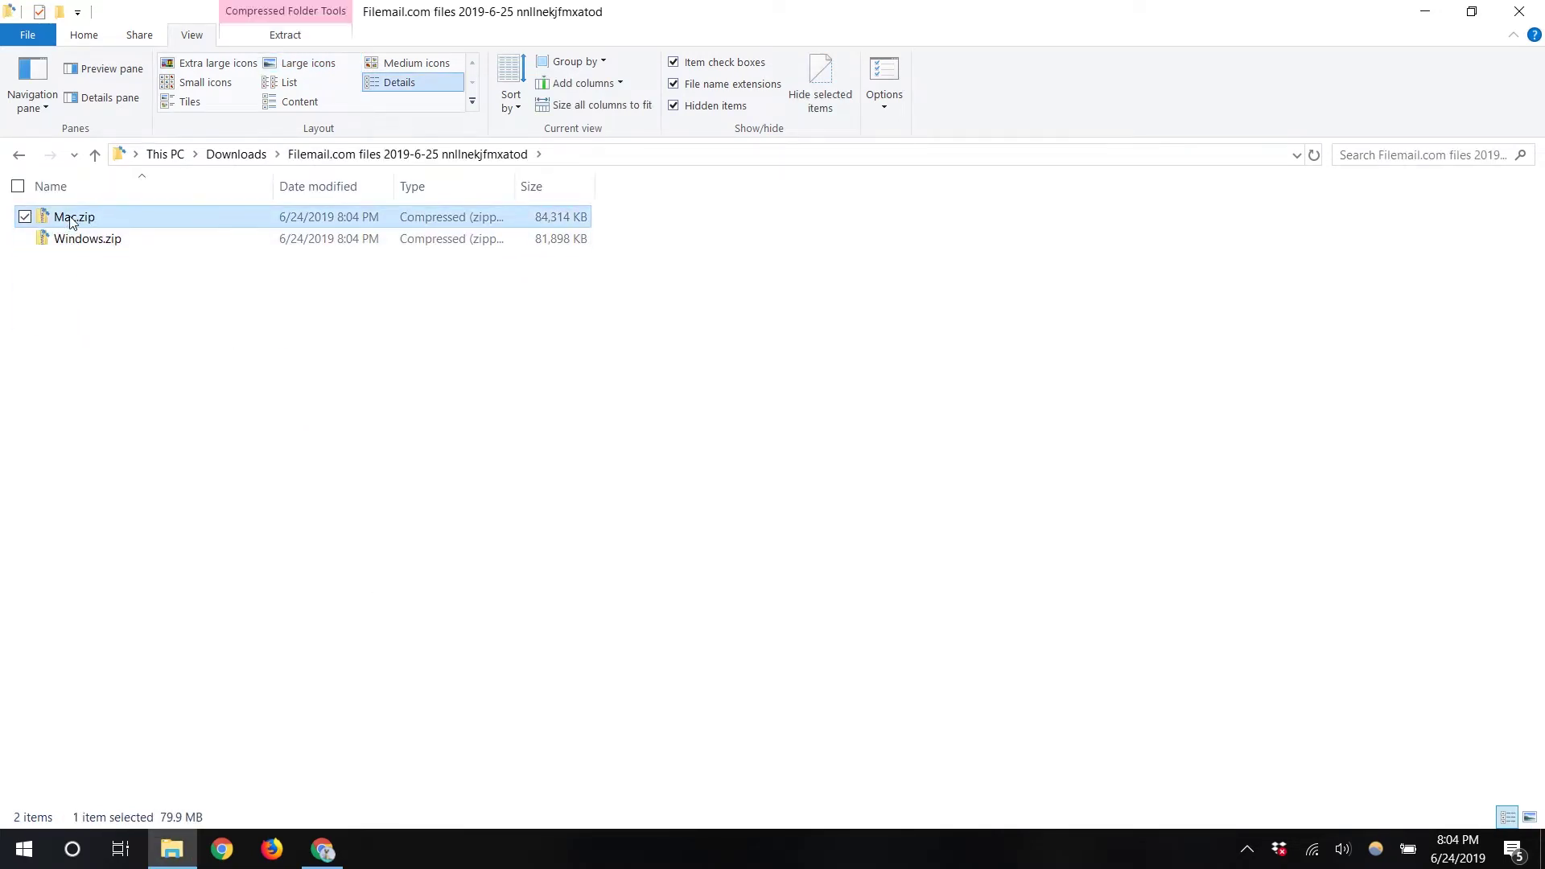
right_click(75, 242)
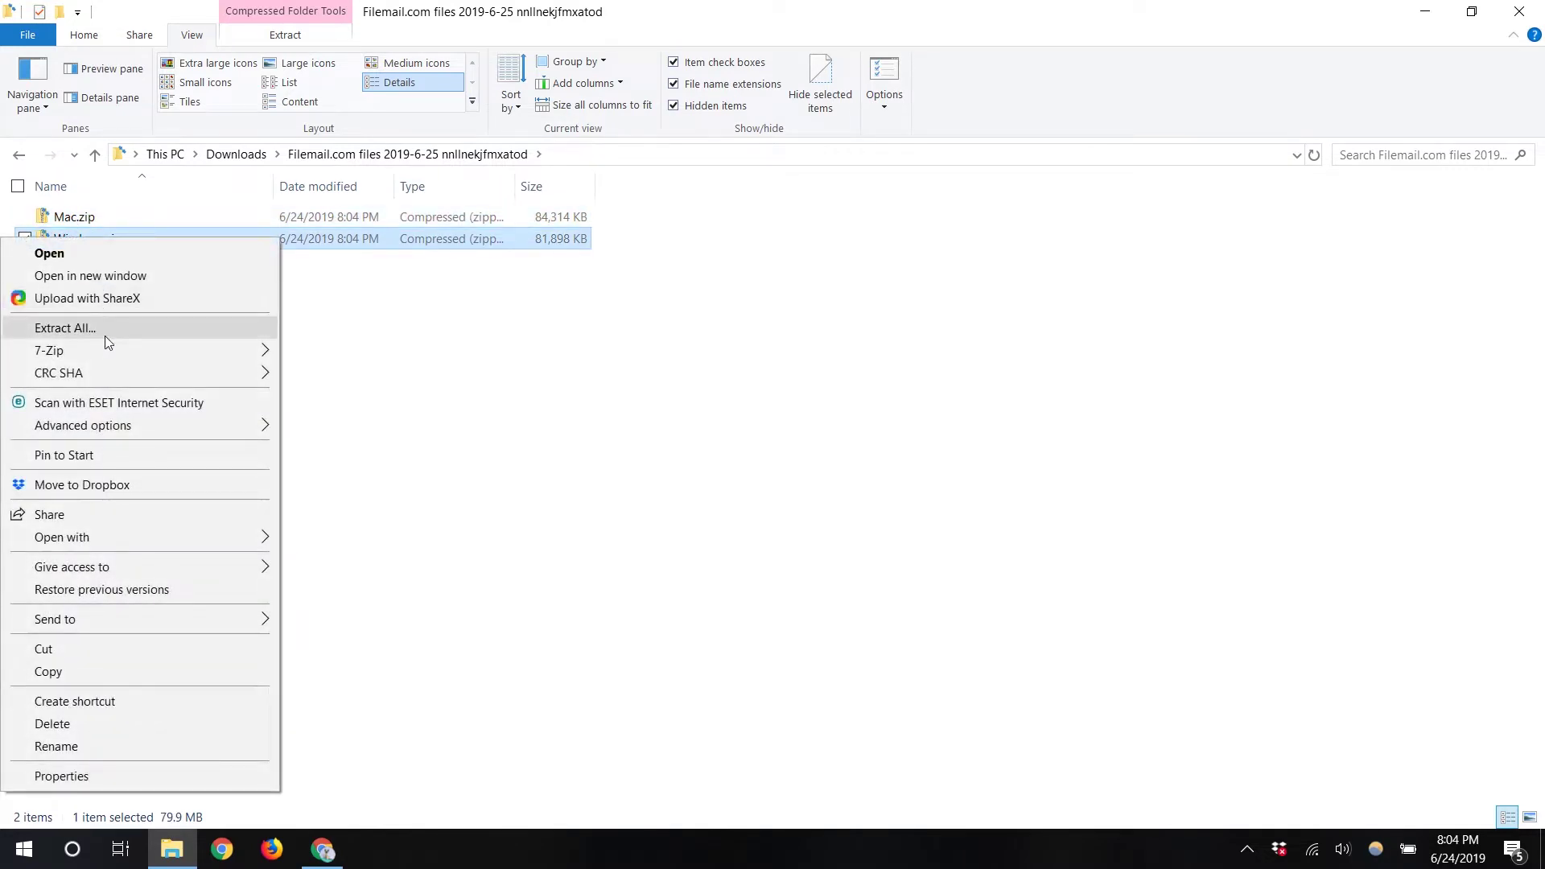
left_click(104, 332)
left_click(932, 634)
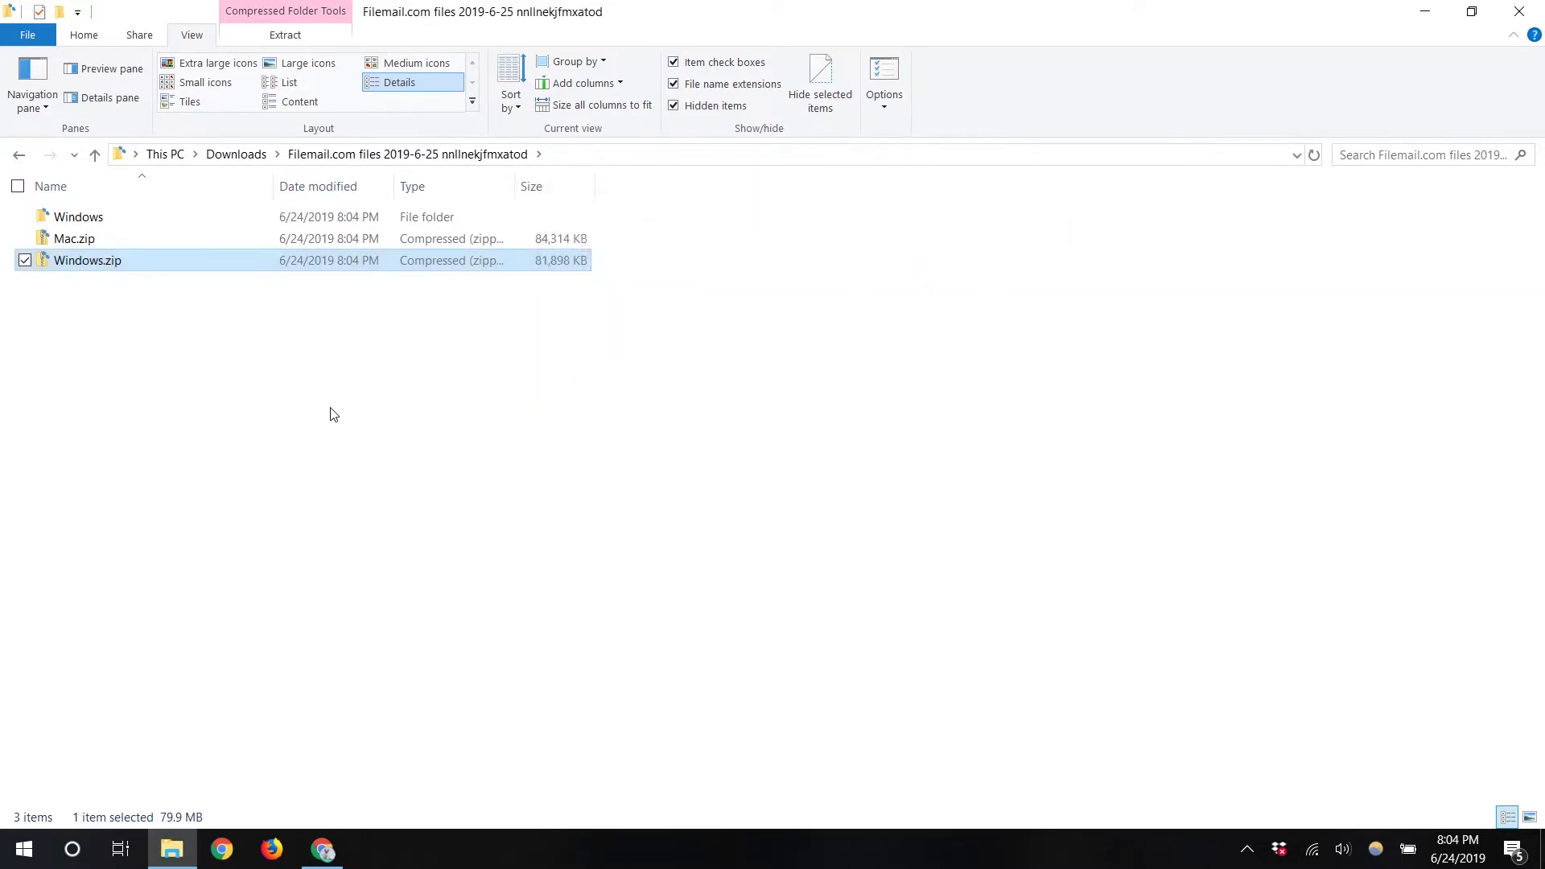
- Open the extracted Windows folder and the Windows subfolder inside it
double_click(85, 217)
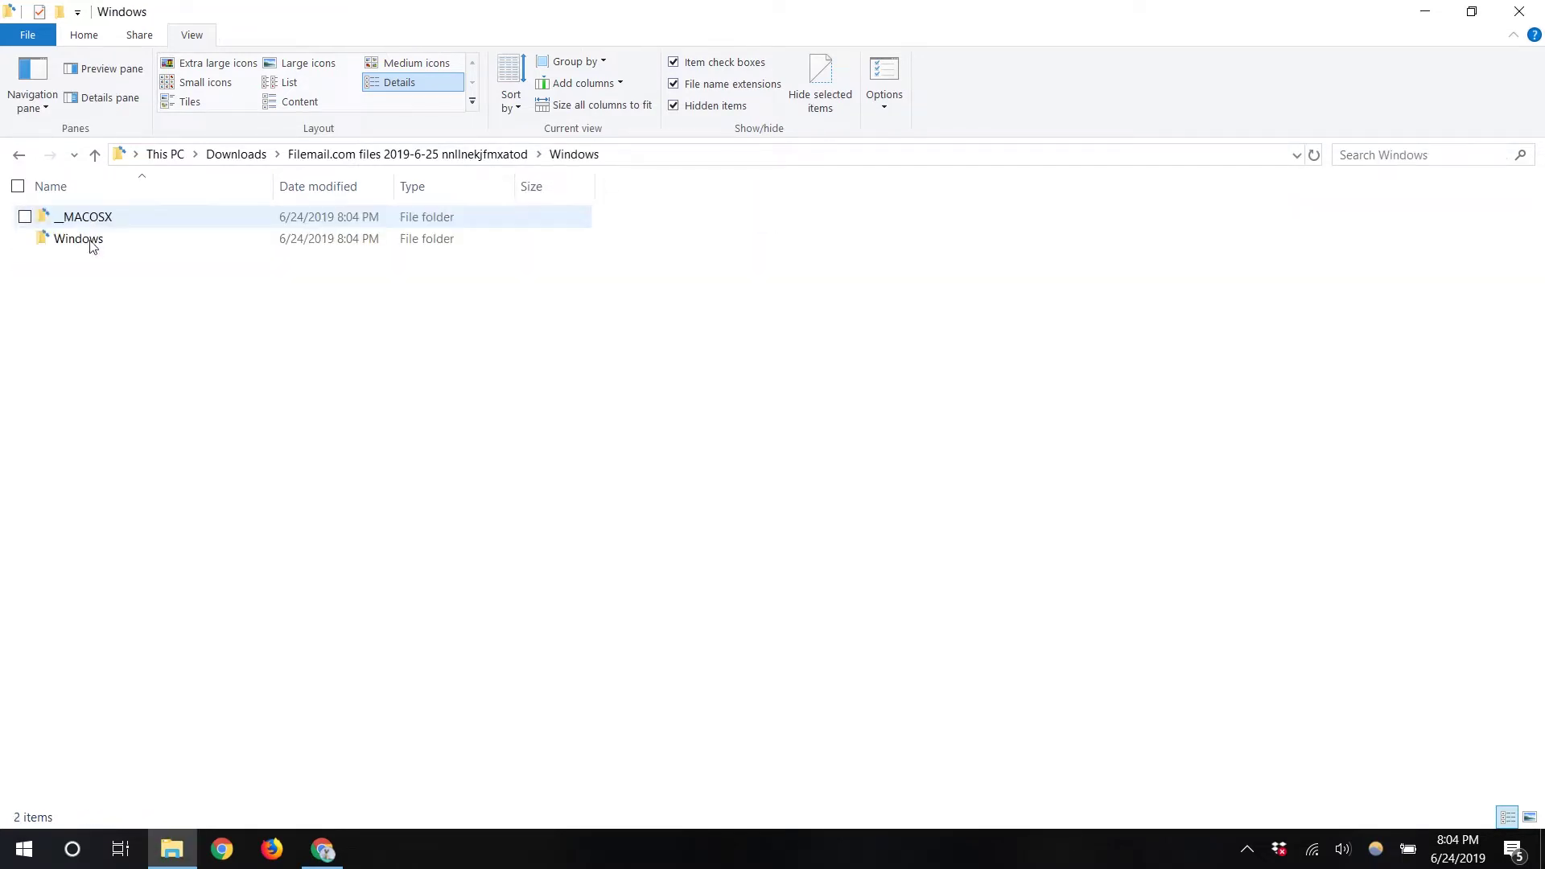
left_click(114, 238)
double_click(114, 239)
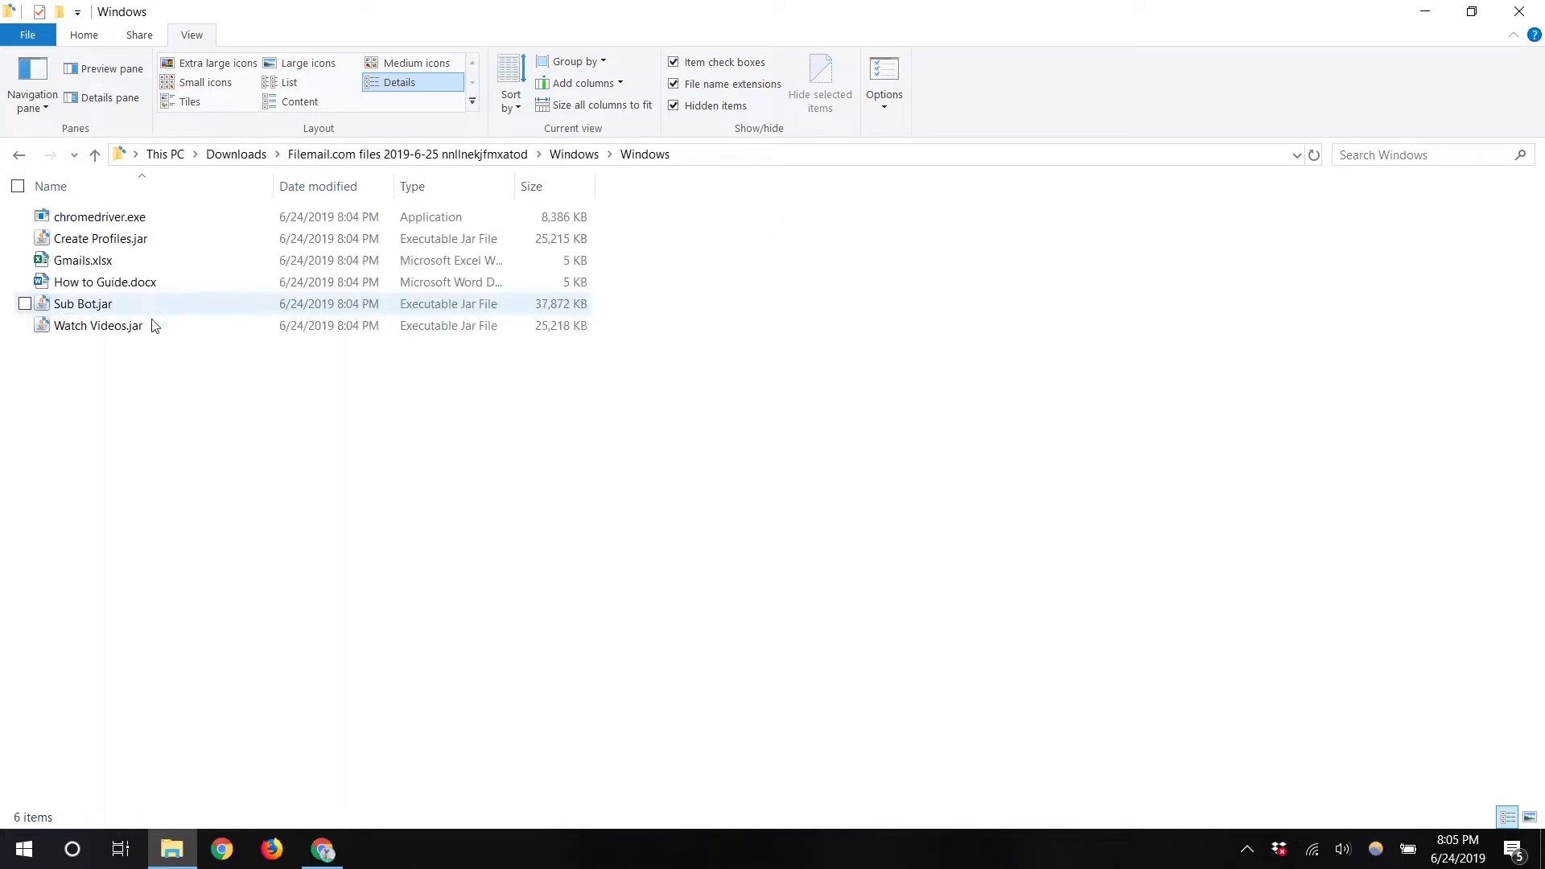
- Open How to Guide.docx in Word, dismiss the Office sign-in prompt and read through the guide
left_click(115, 282)
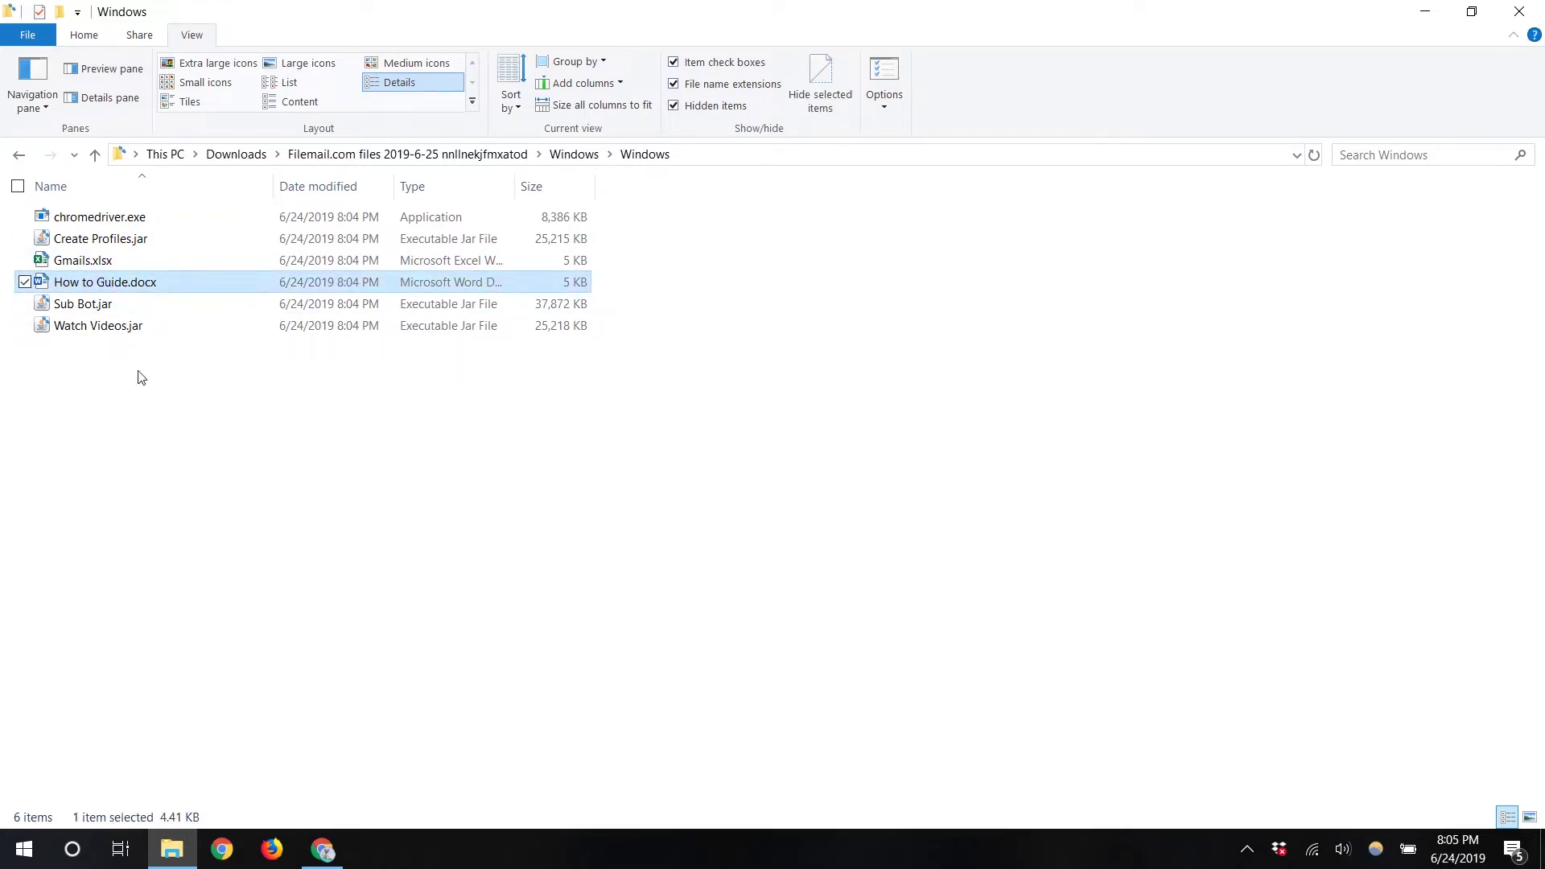
double_click(115, 288)
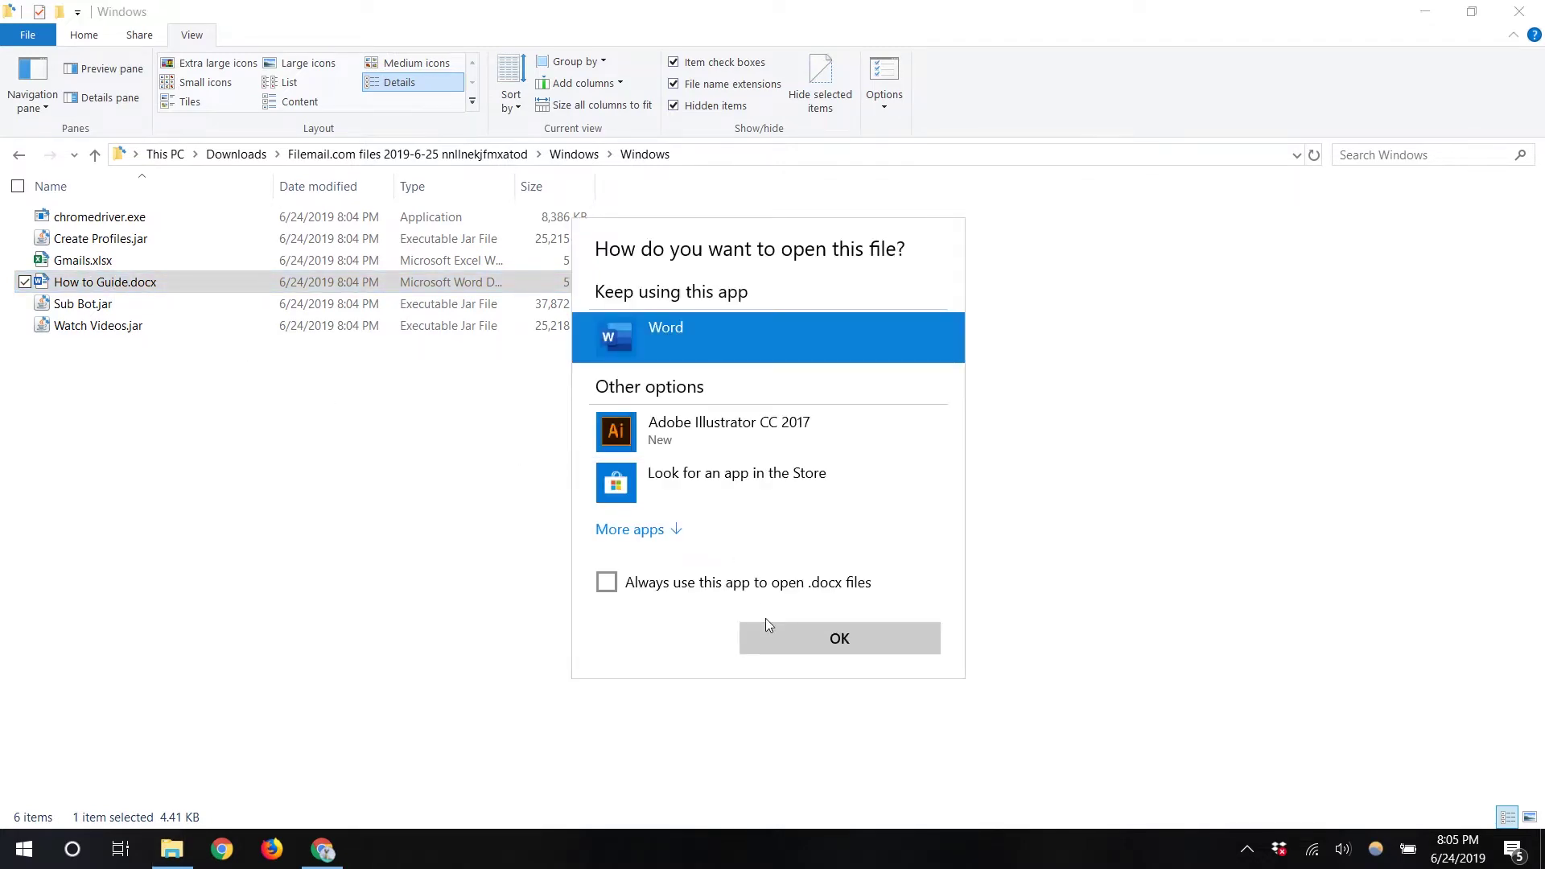
left_click(819, 639)
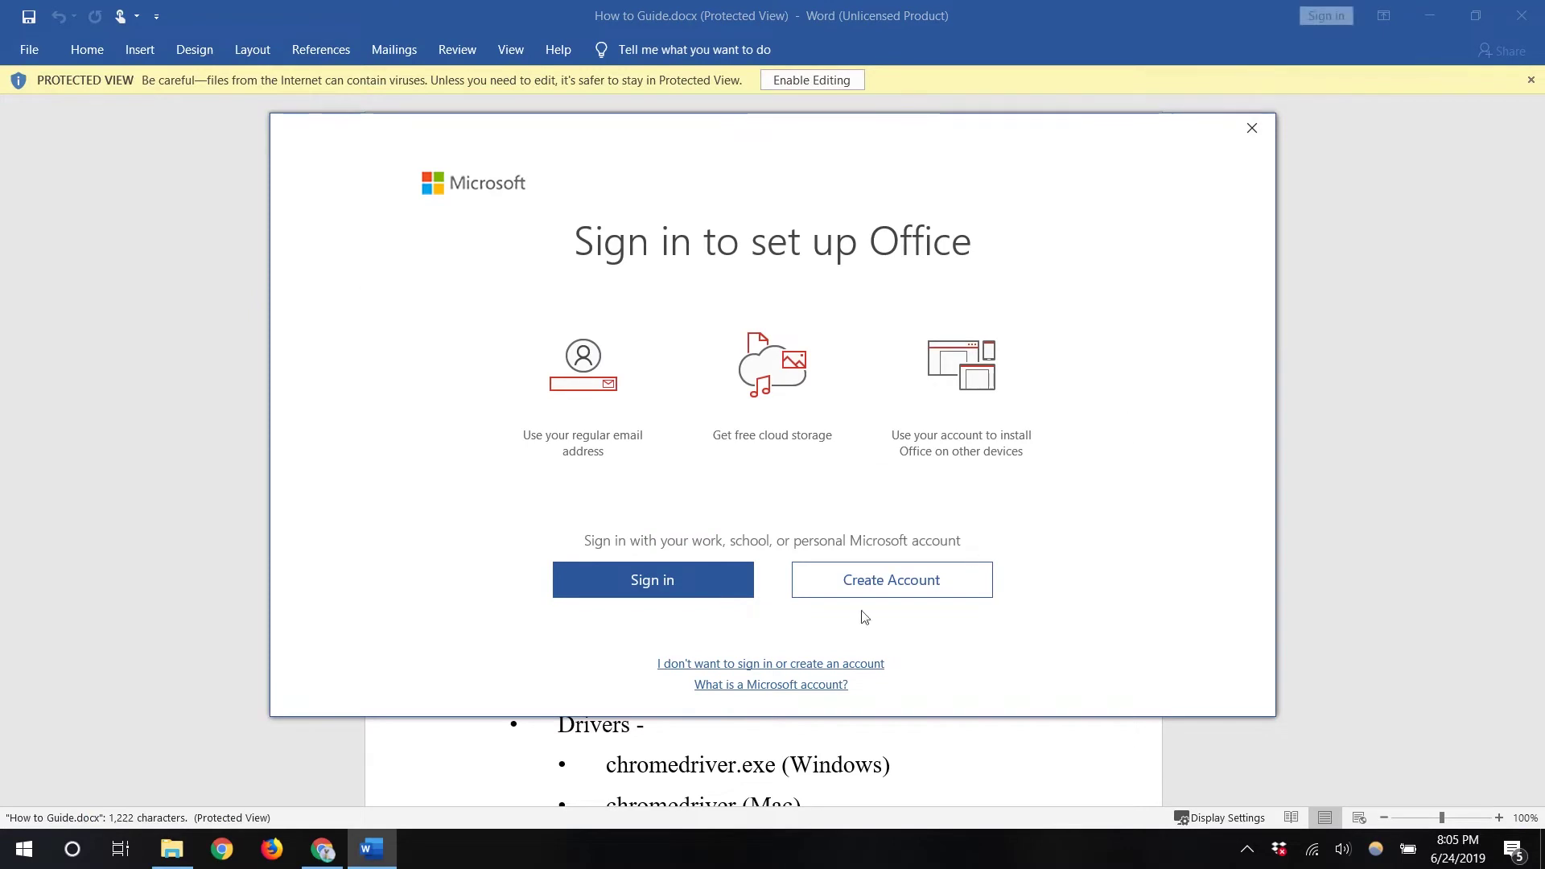
left_click(1251, 129)
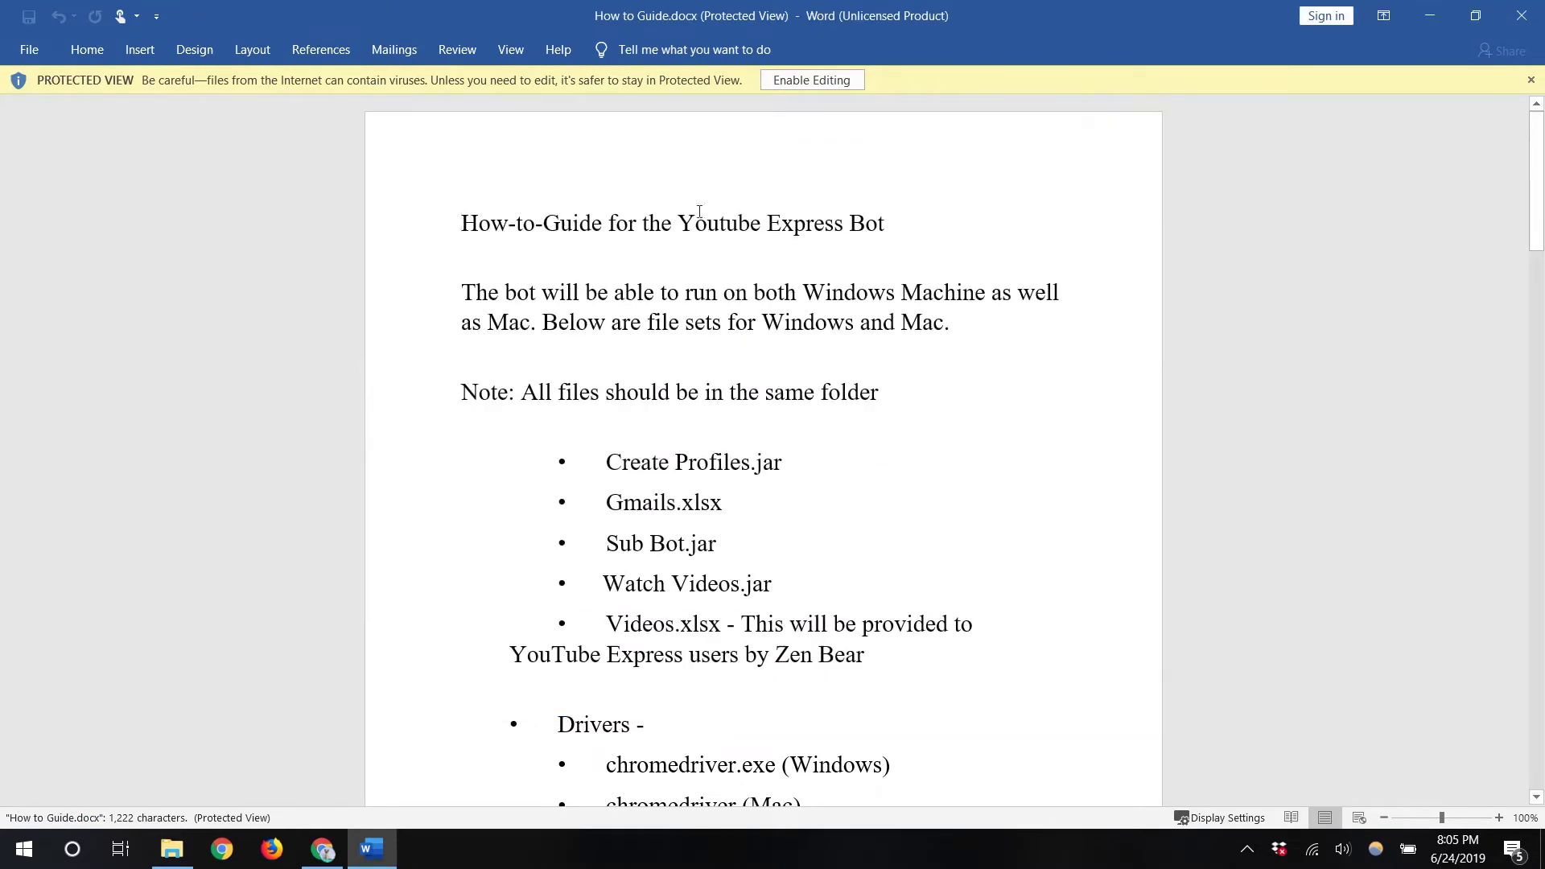
scroll(1055, 472, "down", 3)
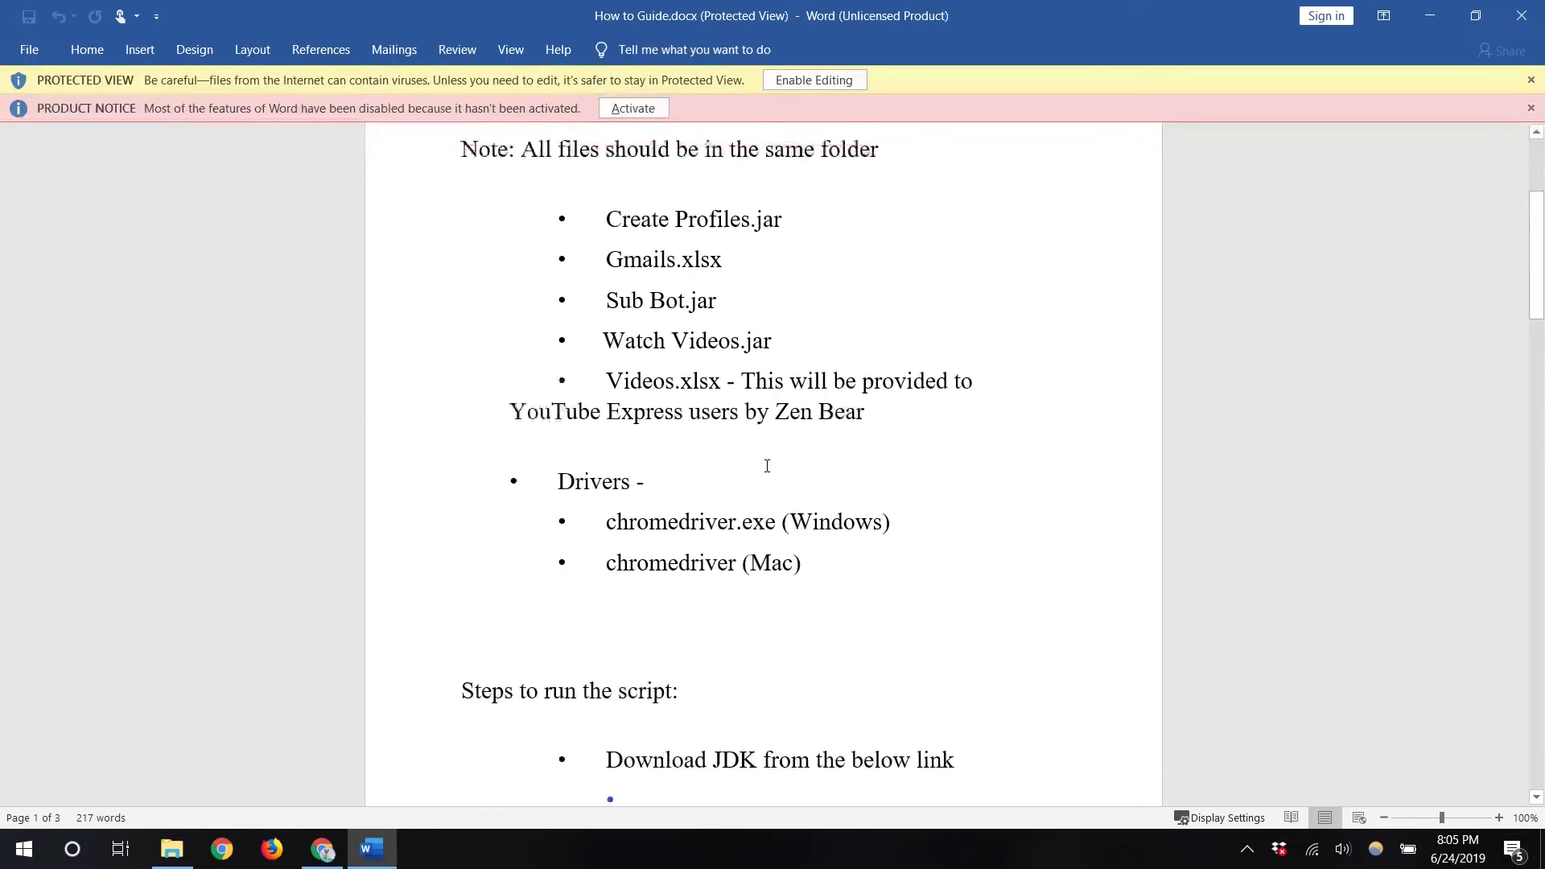
scroll(767, 466, "down", 5)
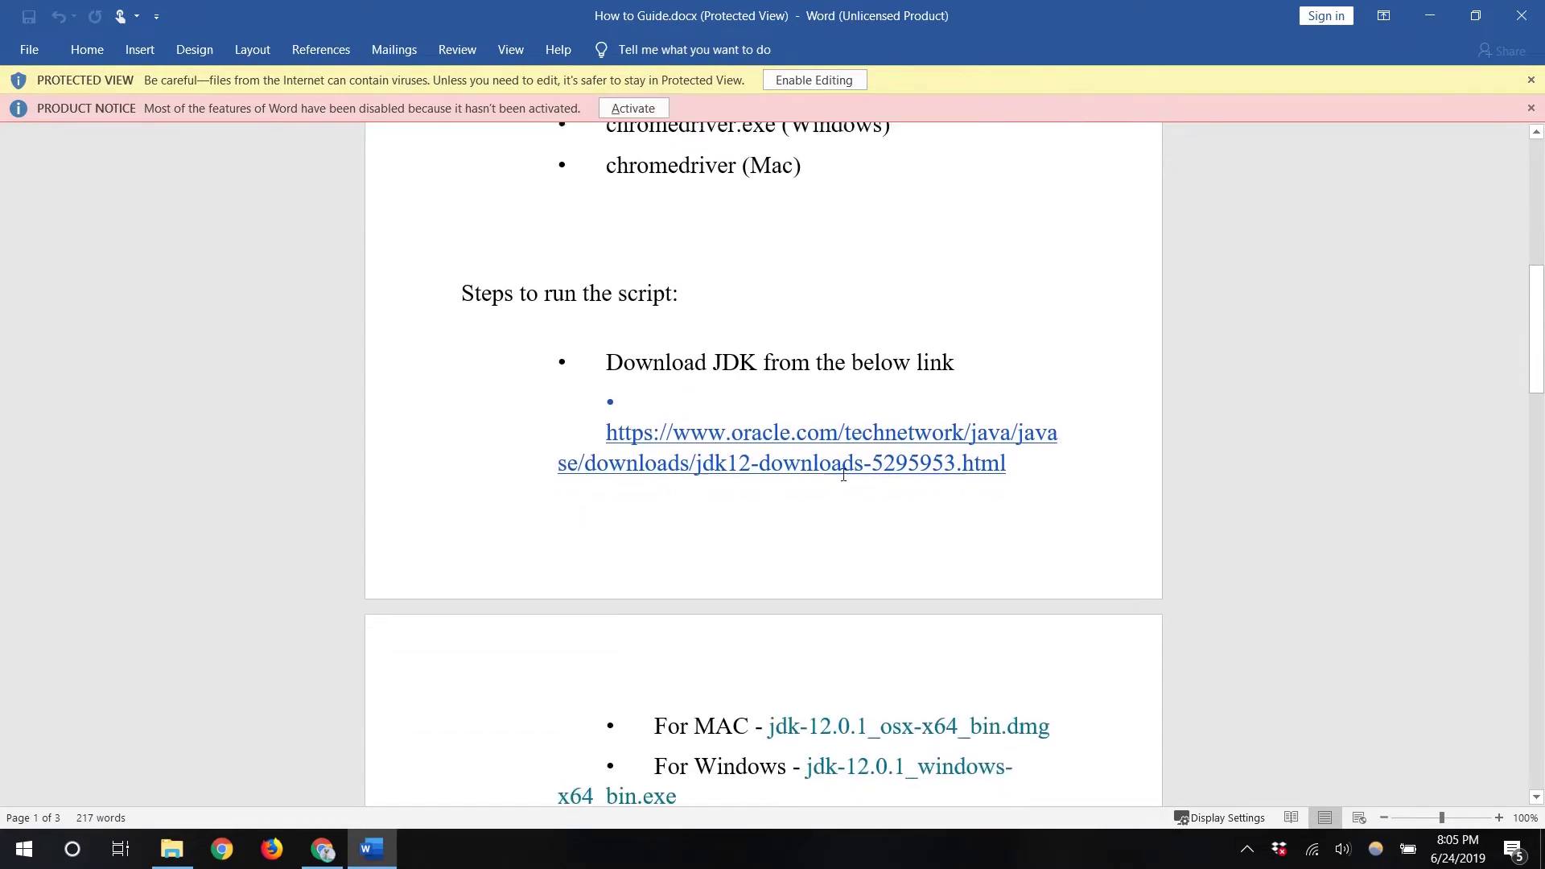
scroll(756, 430, "down", 1)
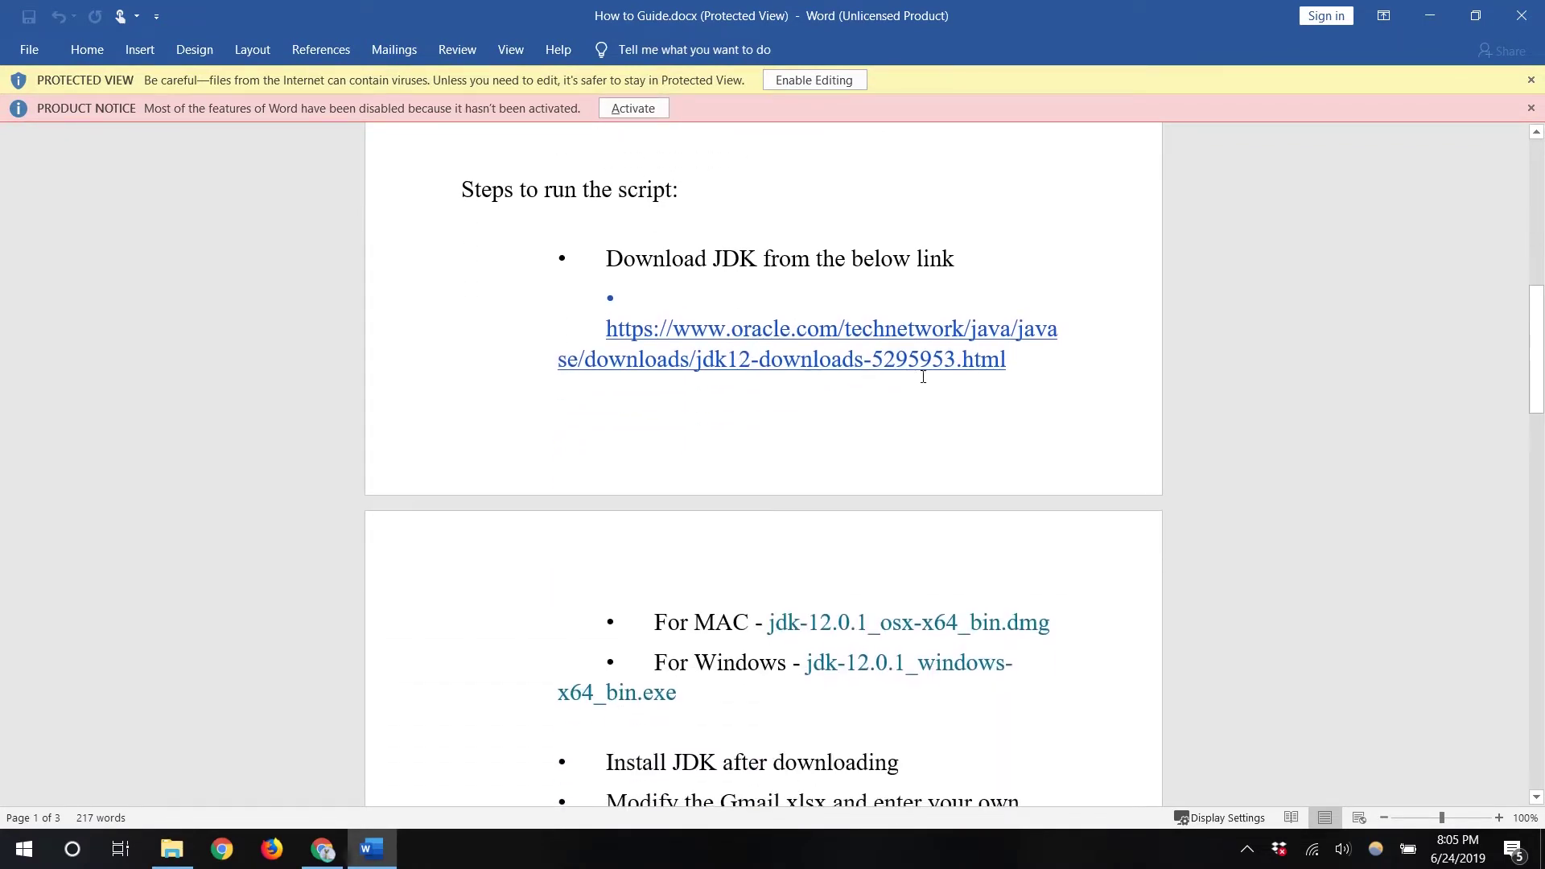
scroll(800, 372, "down", 5)
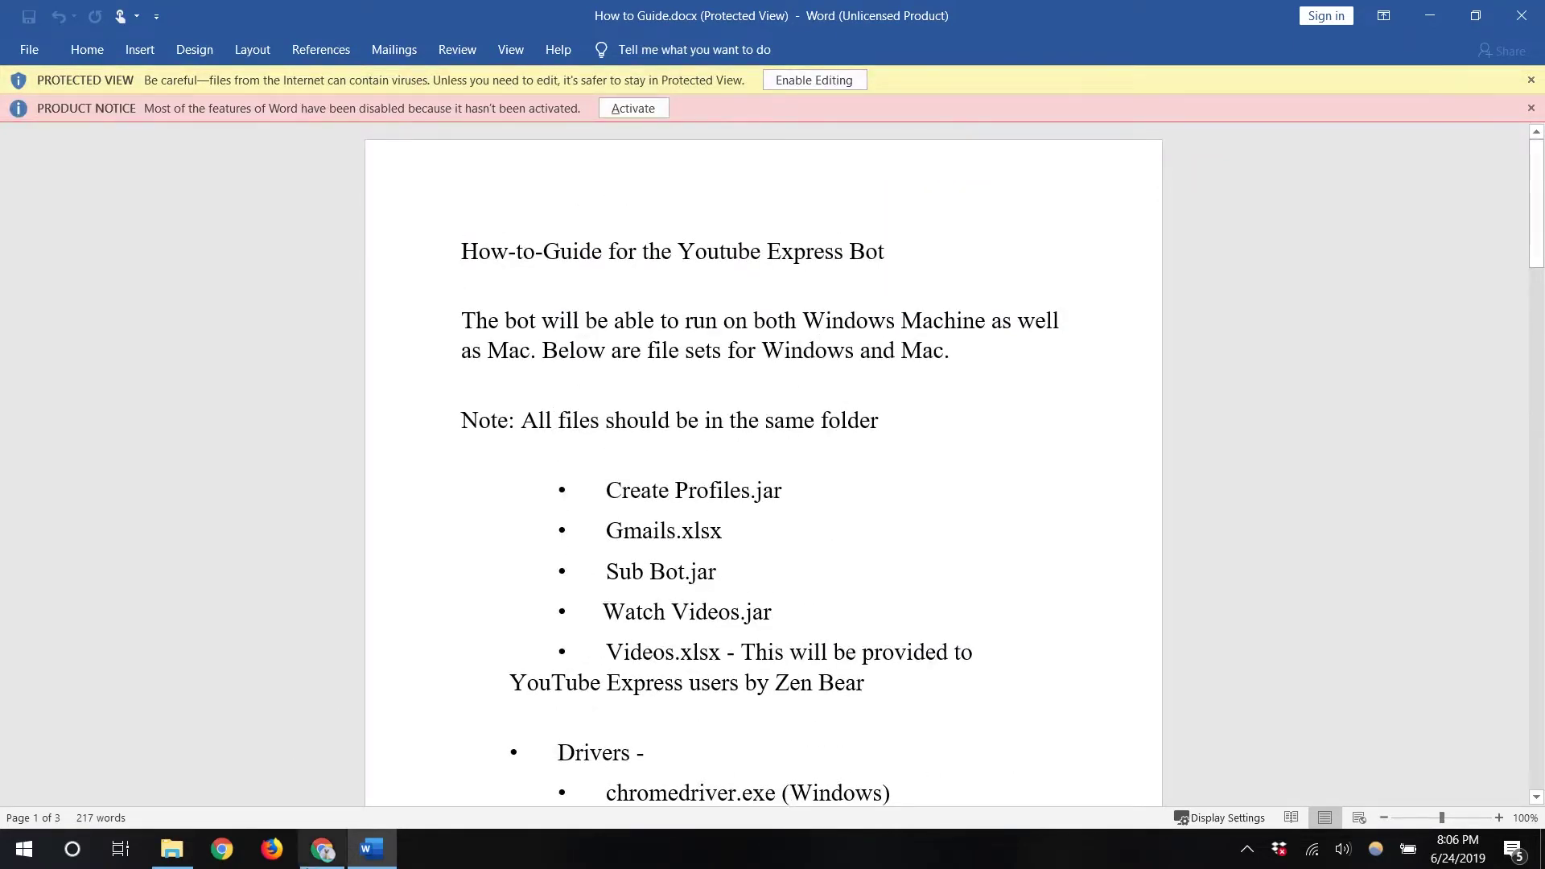
- Switch to Chrome and check the browser version on the About Chrome page
left_click(321, 854)
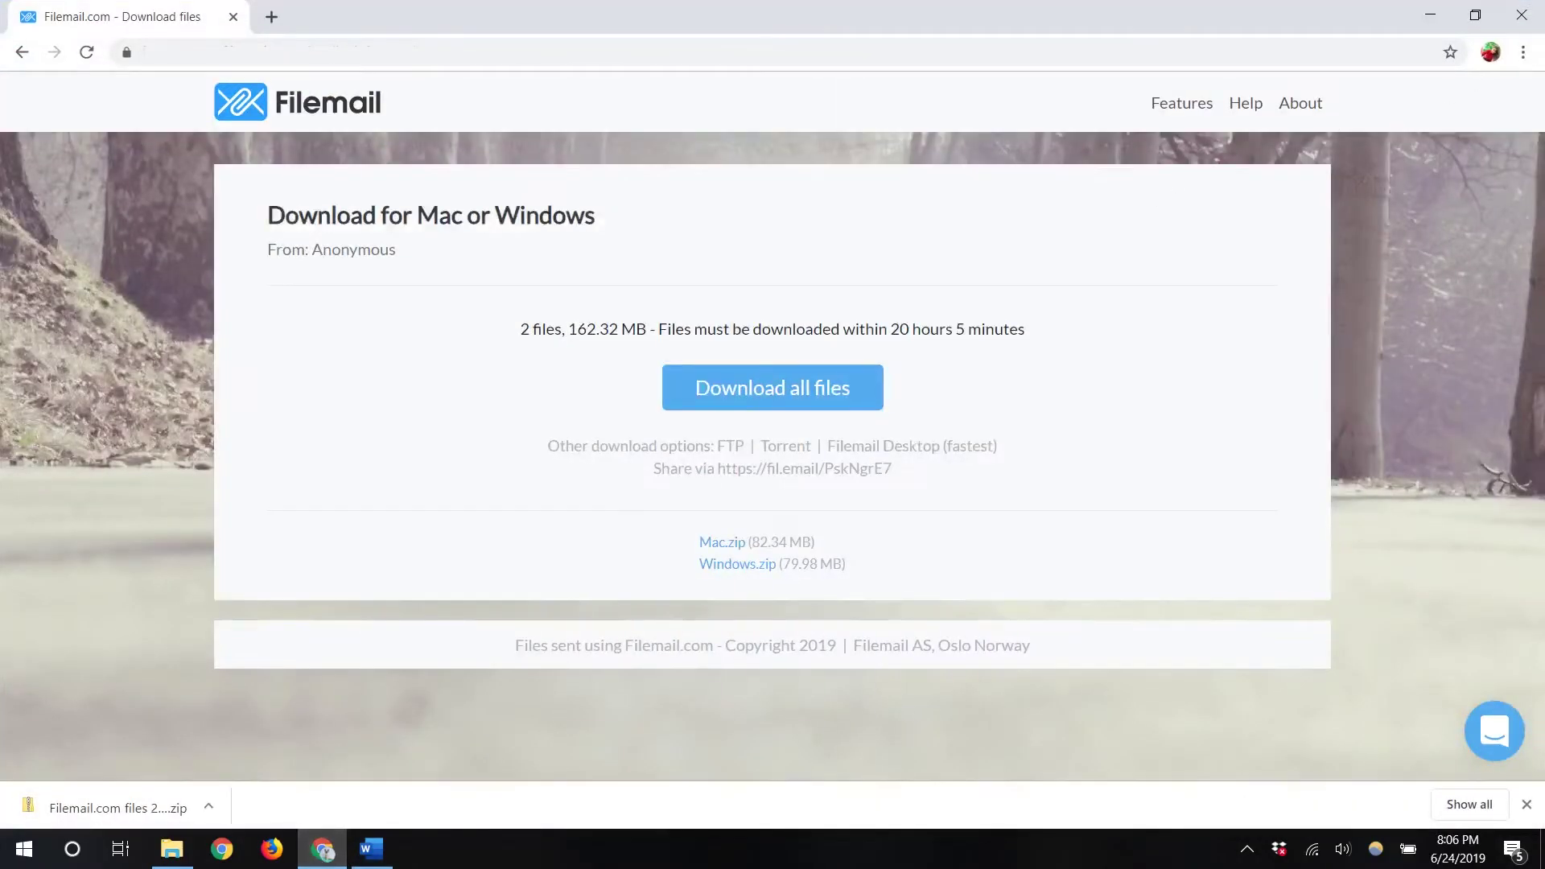
left_click(1524, 53)
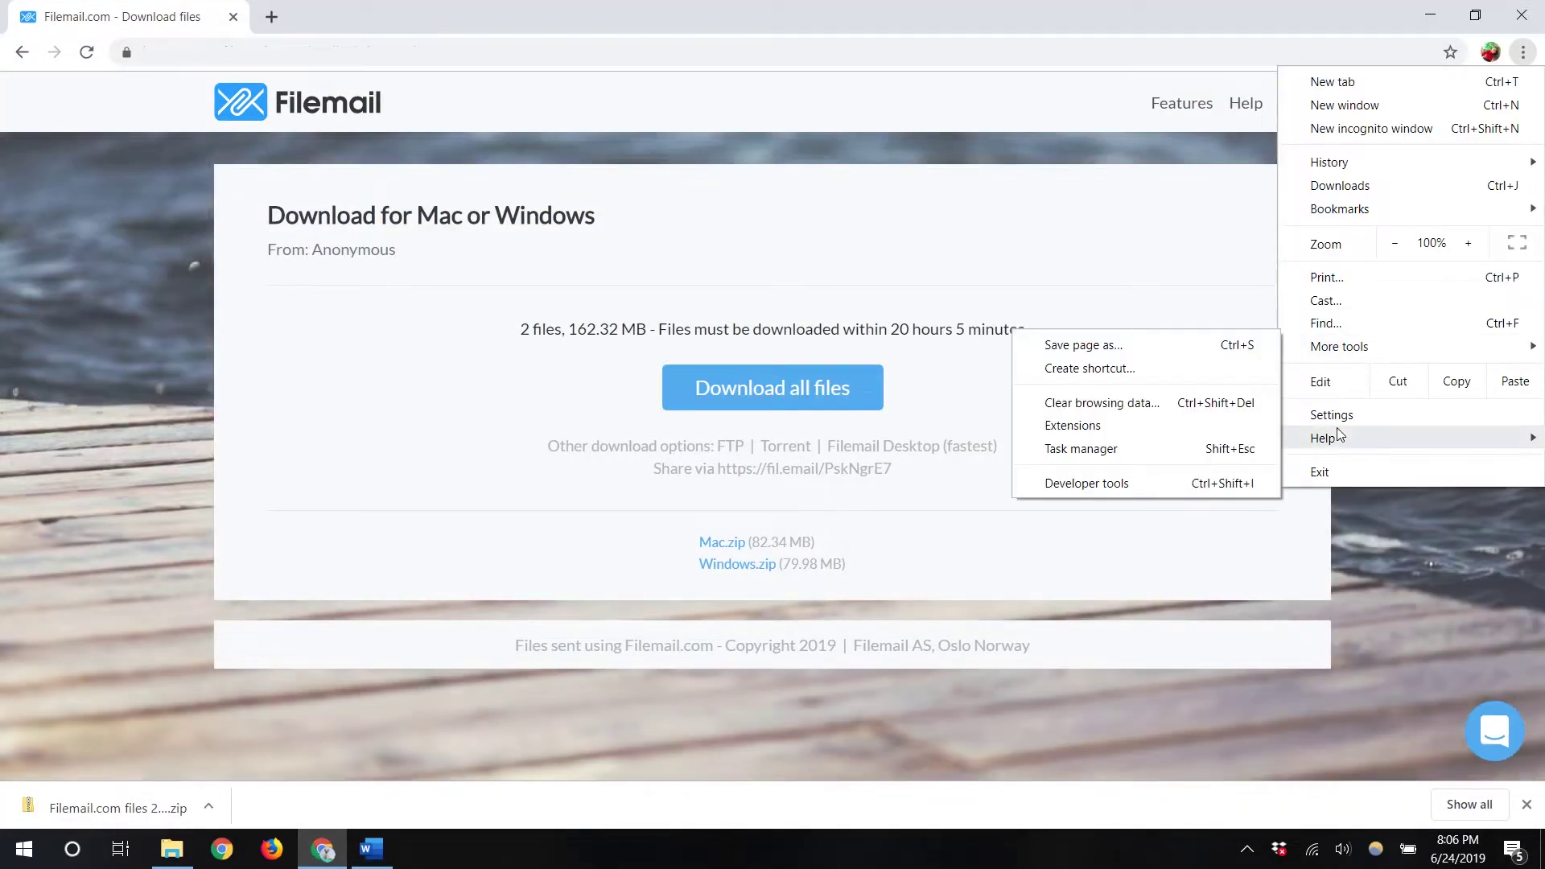
mouse_move(1335, 439)
left_click(1159, 441)
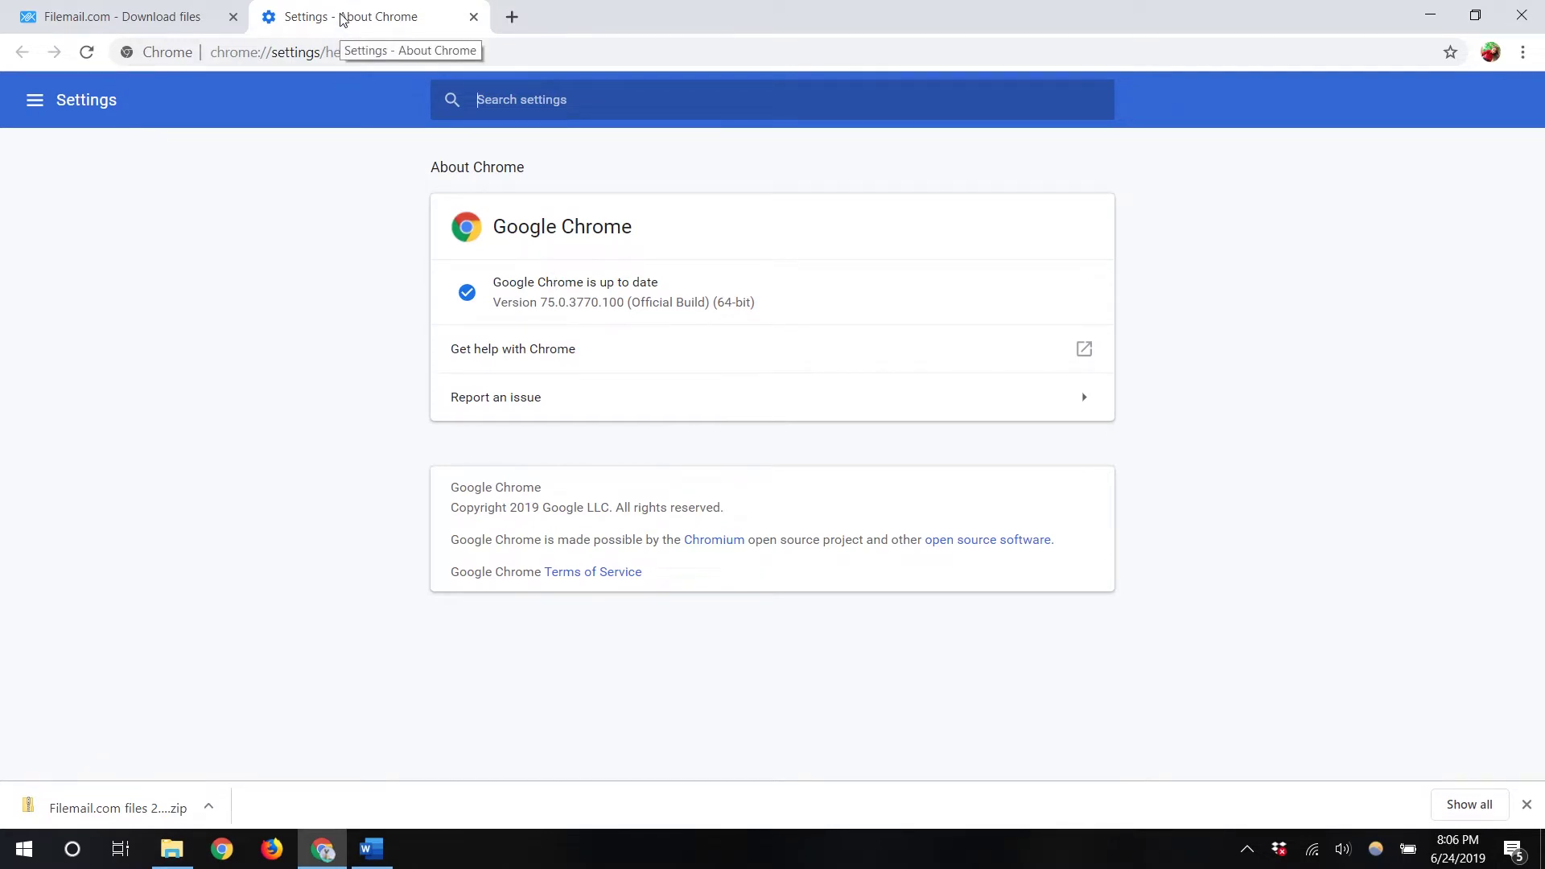
- Return to the guide in Word and copy the Oracle JDK 12 download link under the script steps
key("alt+Tab")
scroll(913, 483, "down", 8)
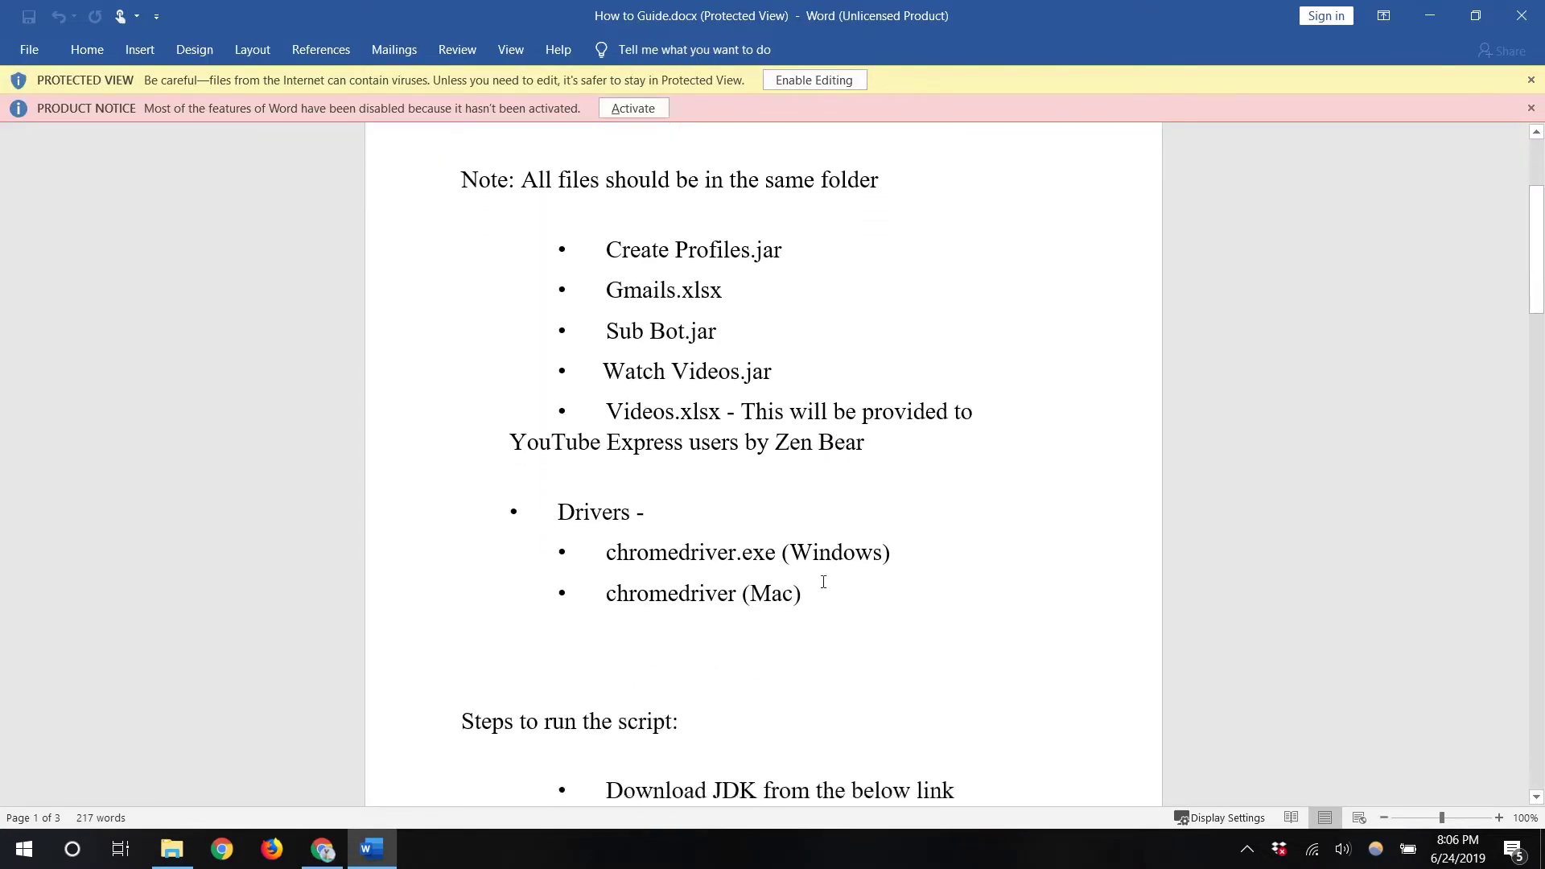
scroll(934, 537, "down", 3)
left_click_drag(1016, 506, 611, 481)
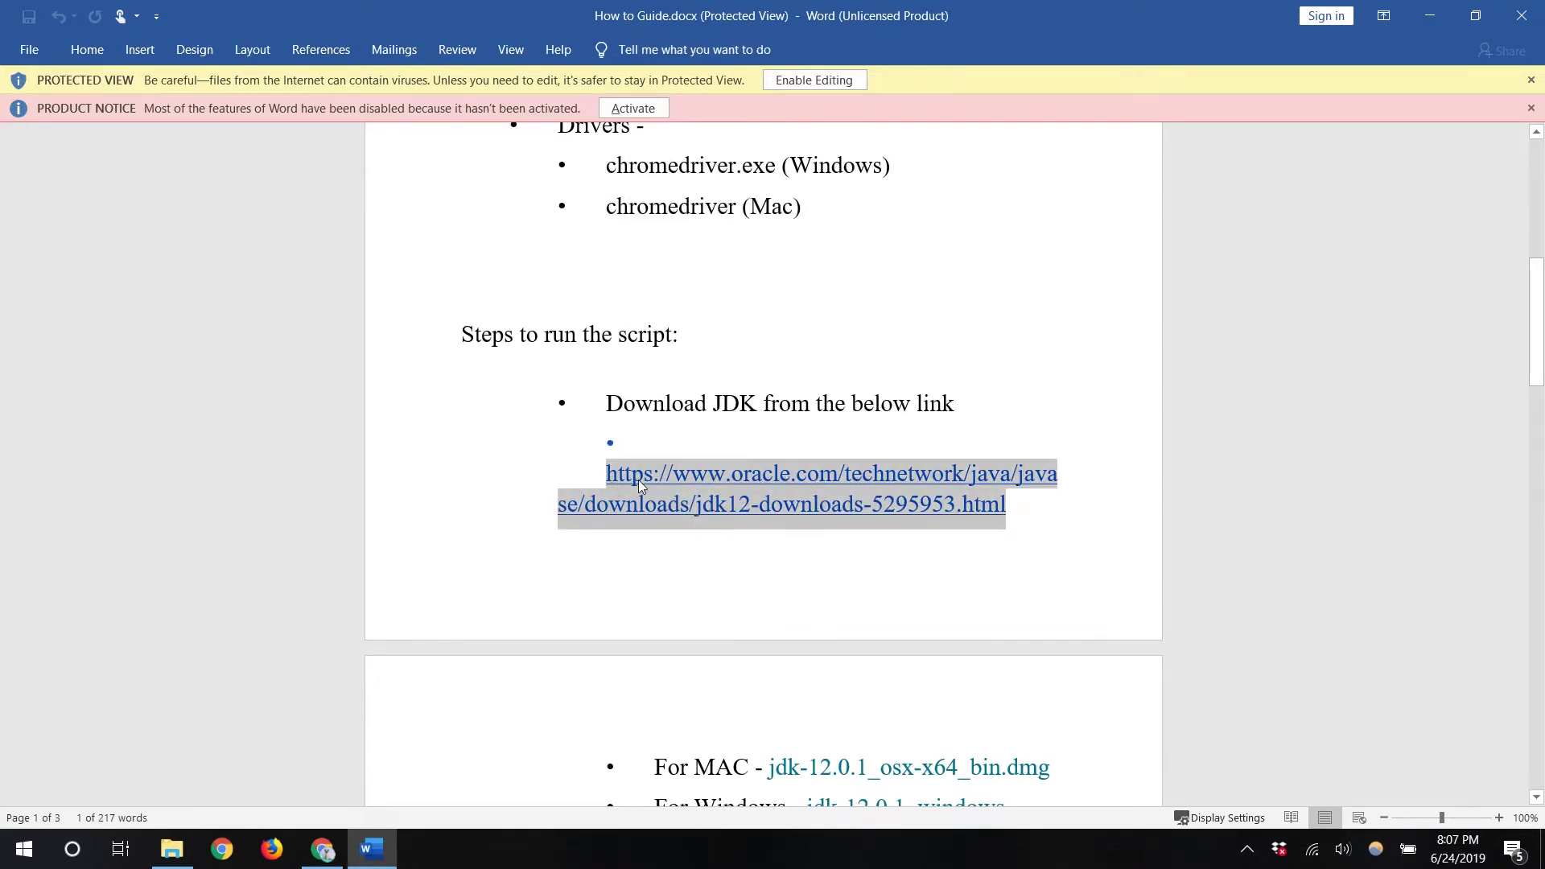
right_click(639, 481)
left_click(695, 518)
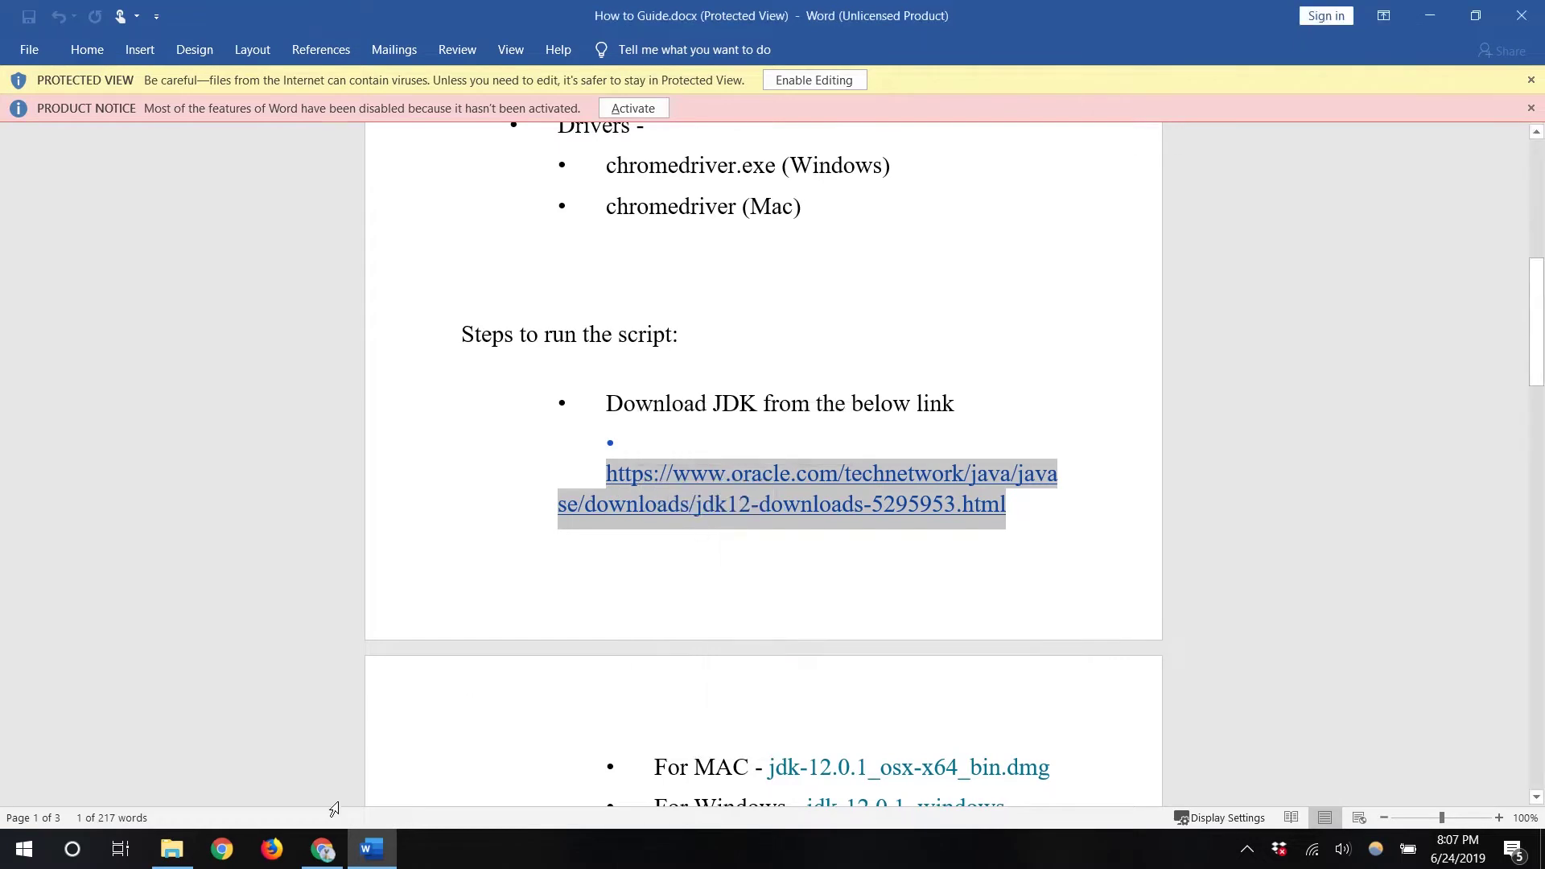
- Switch to Chrome and load the copied Oracle JDK 12 download page
left_click(322, 849)
right_click(278, 51)
left_click(345, 177)
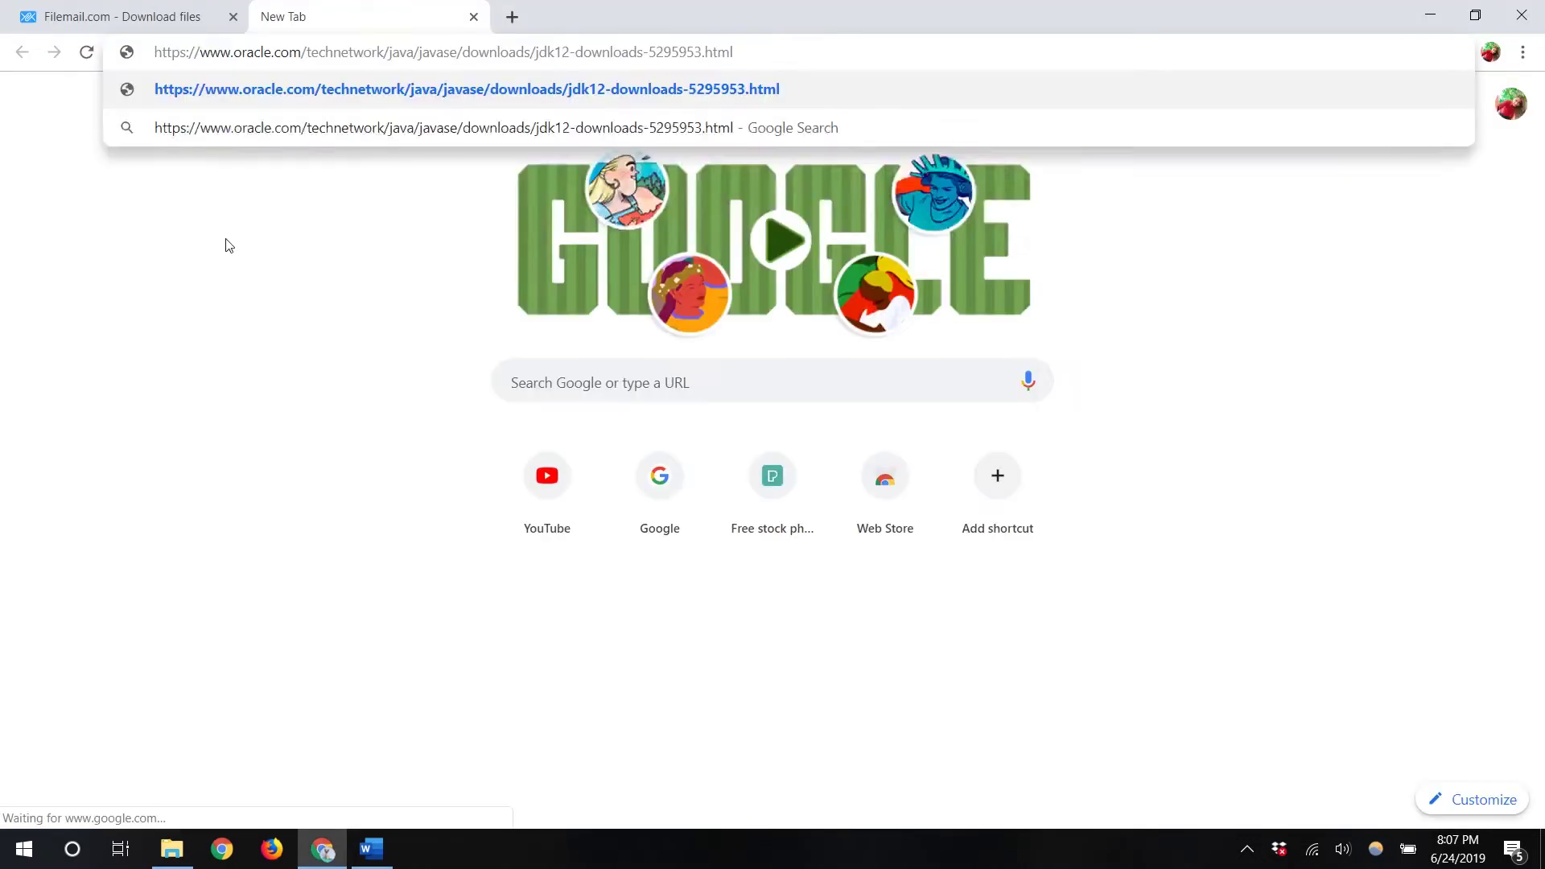
key("Return")
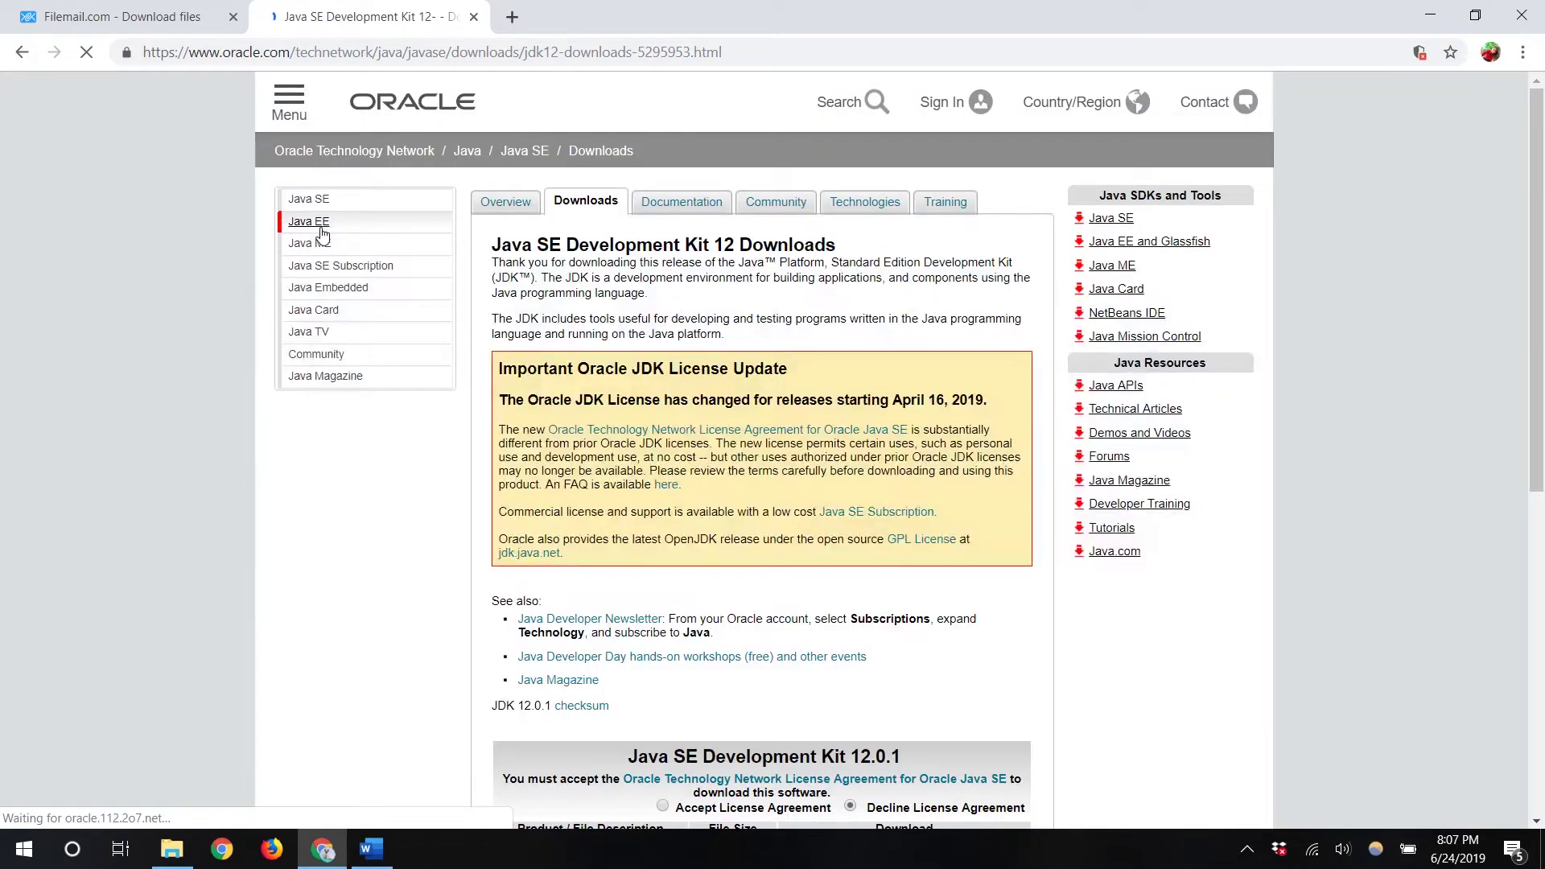
- Accept the Oracle license agreement for Java SE Development Kit 12.0.1 and download jdk-12.0.1_windows-x64_bin.exe
scroll(821, 552, "down", 5)
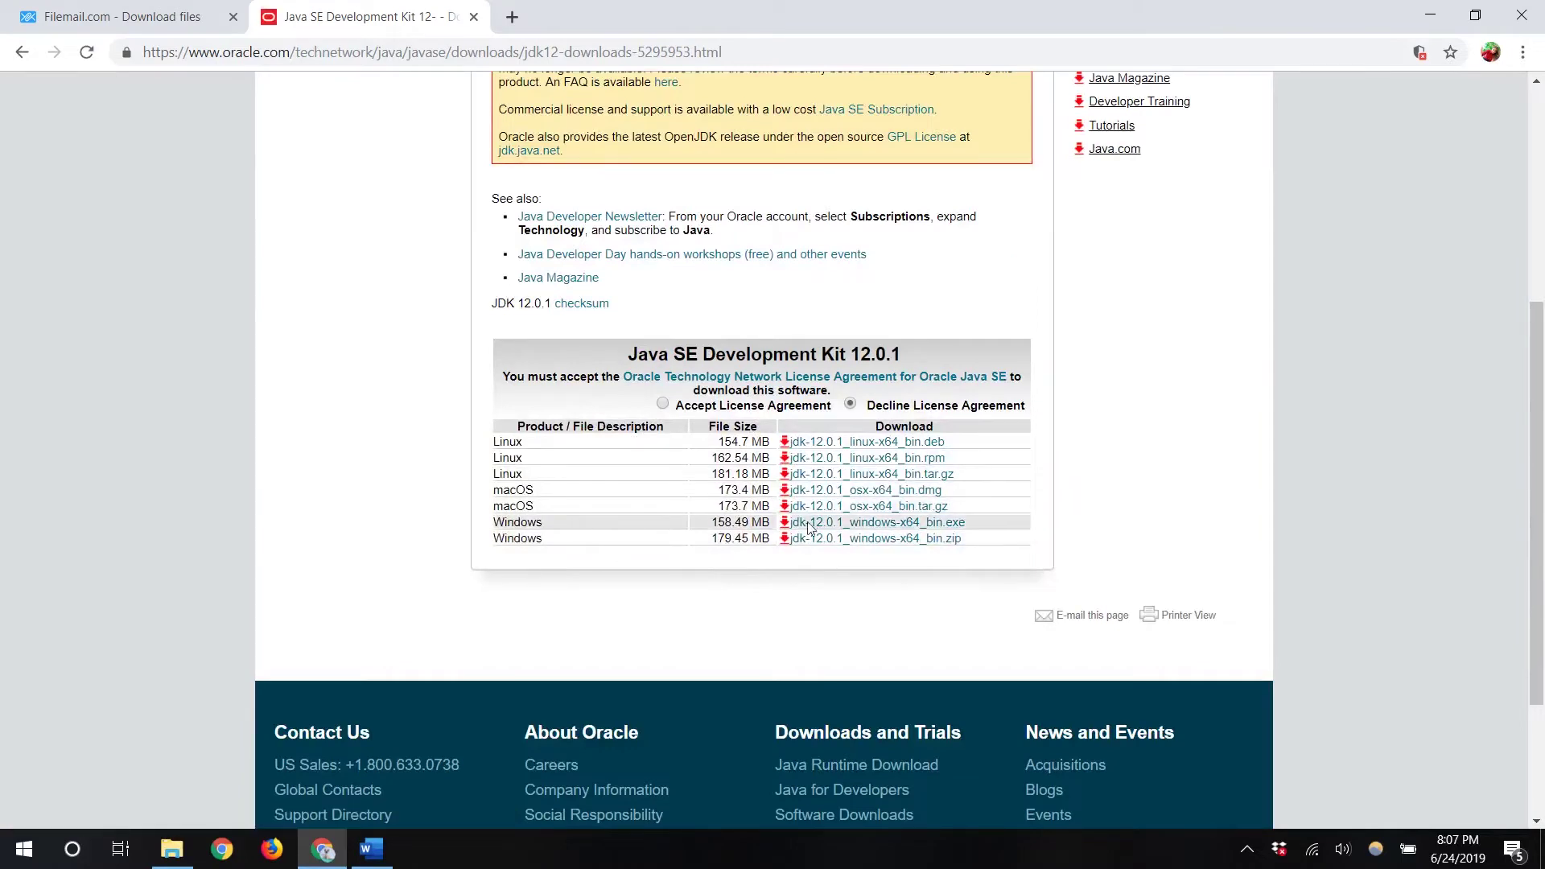
left_click(865, 524)
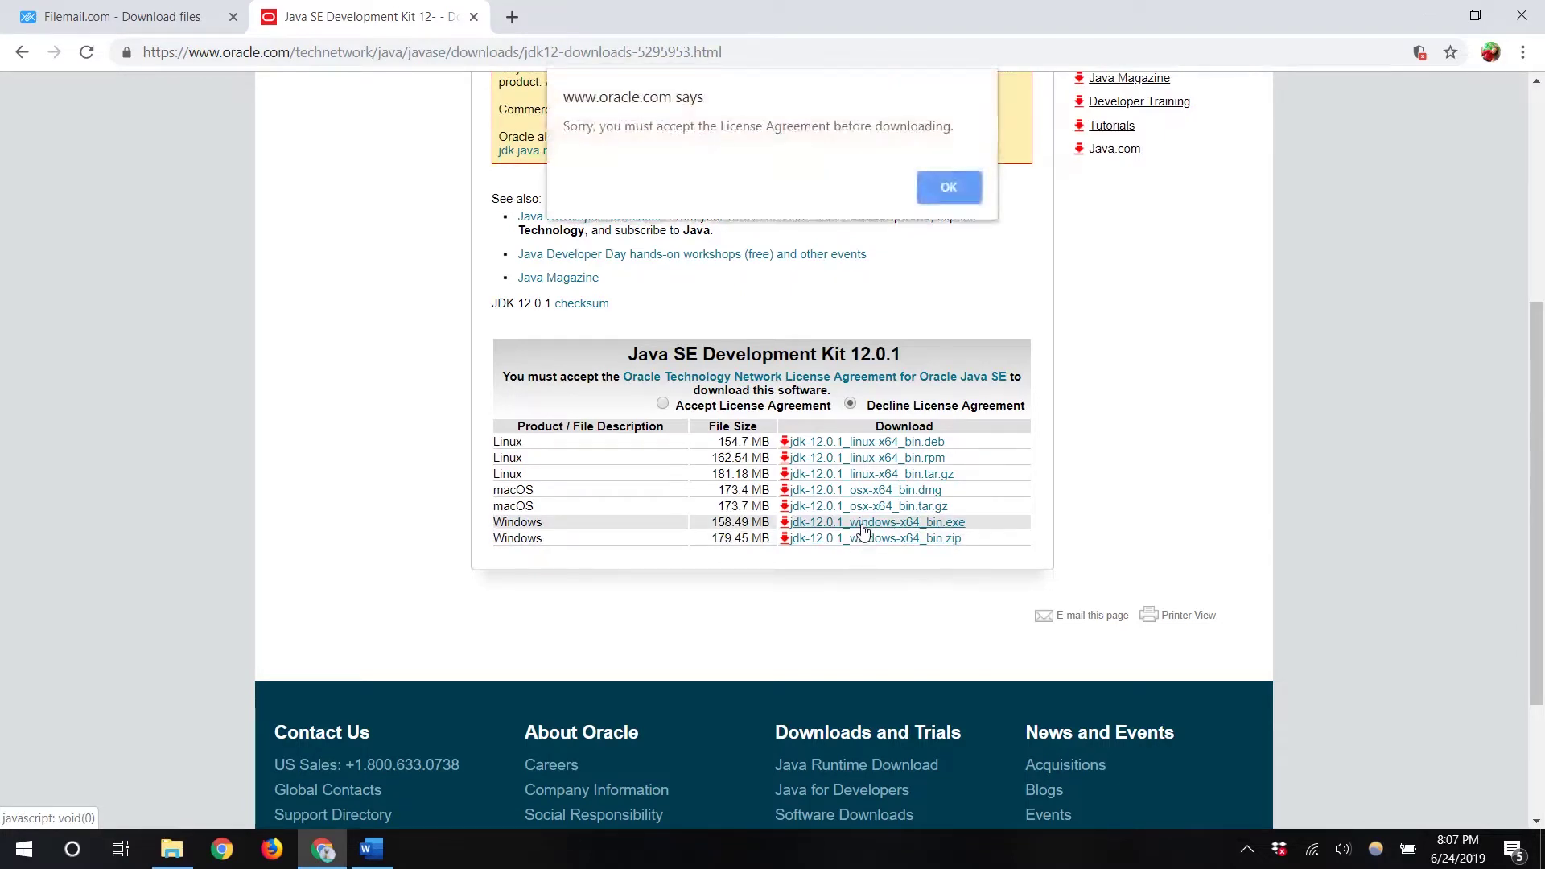
left_click(949, 188)
scroll(775, 360, "up", 3)
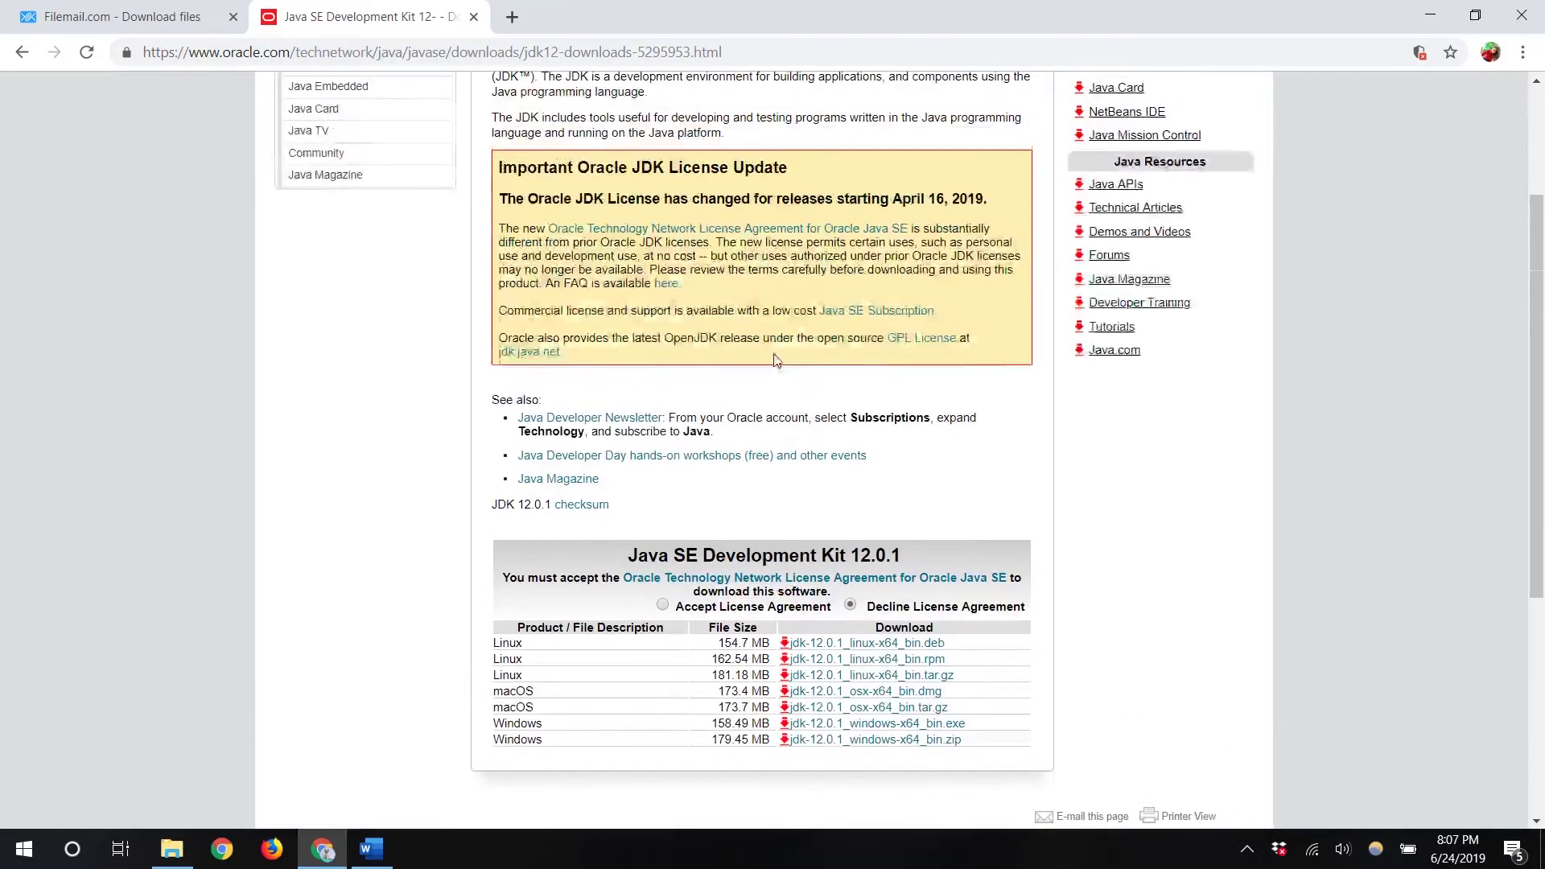
left_click(664, 608)
scroll(869, 672, "down", 1)
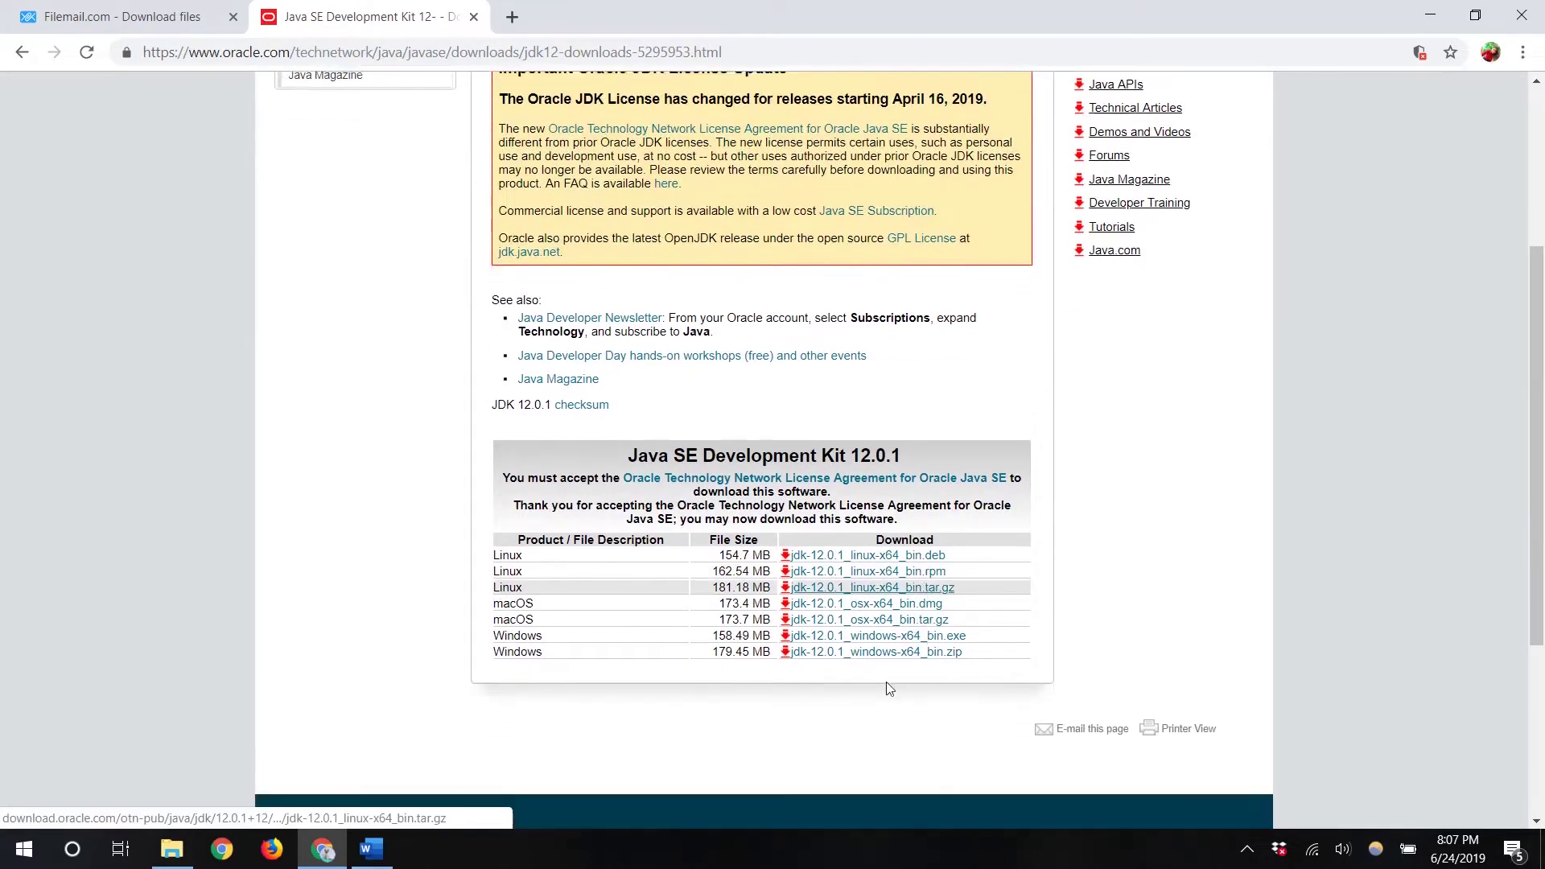
left_click(845, 641)
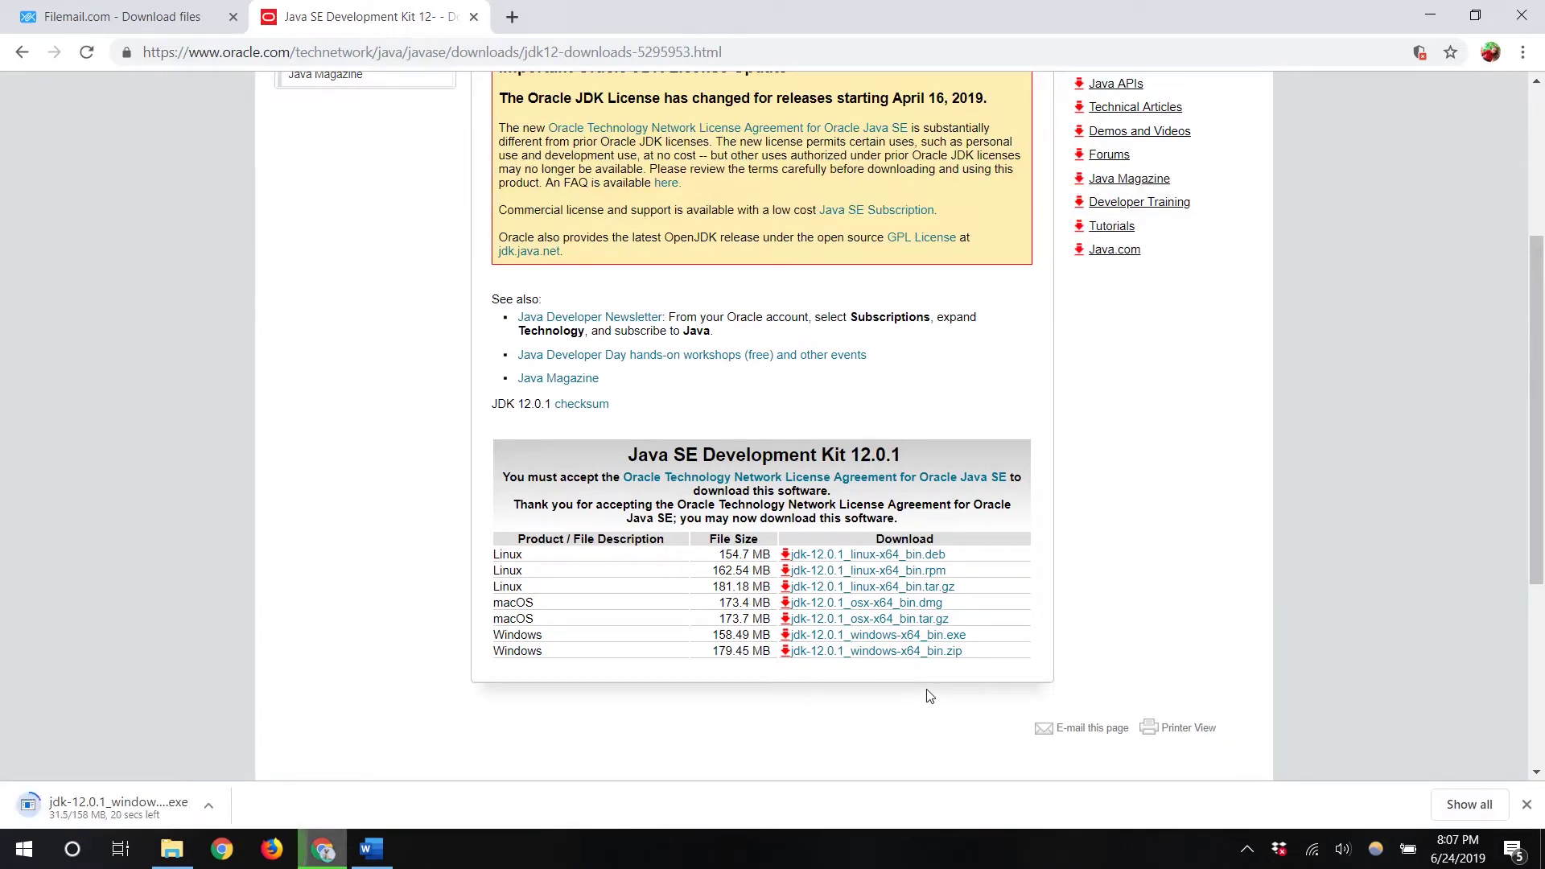
- Switch to File Explorer, run jdk-12.0.1_windows-x64_bin.exe from Downloads and complete the JDK 12.0.1 installation with the default options
left_click(171, 848)
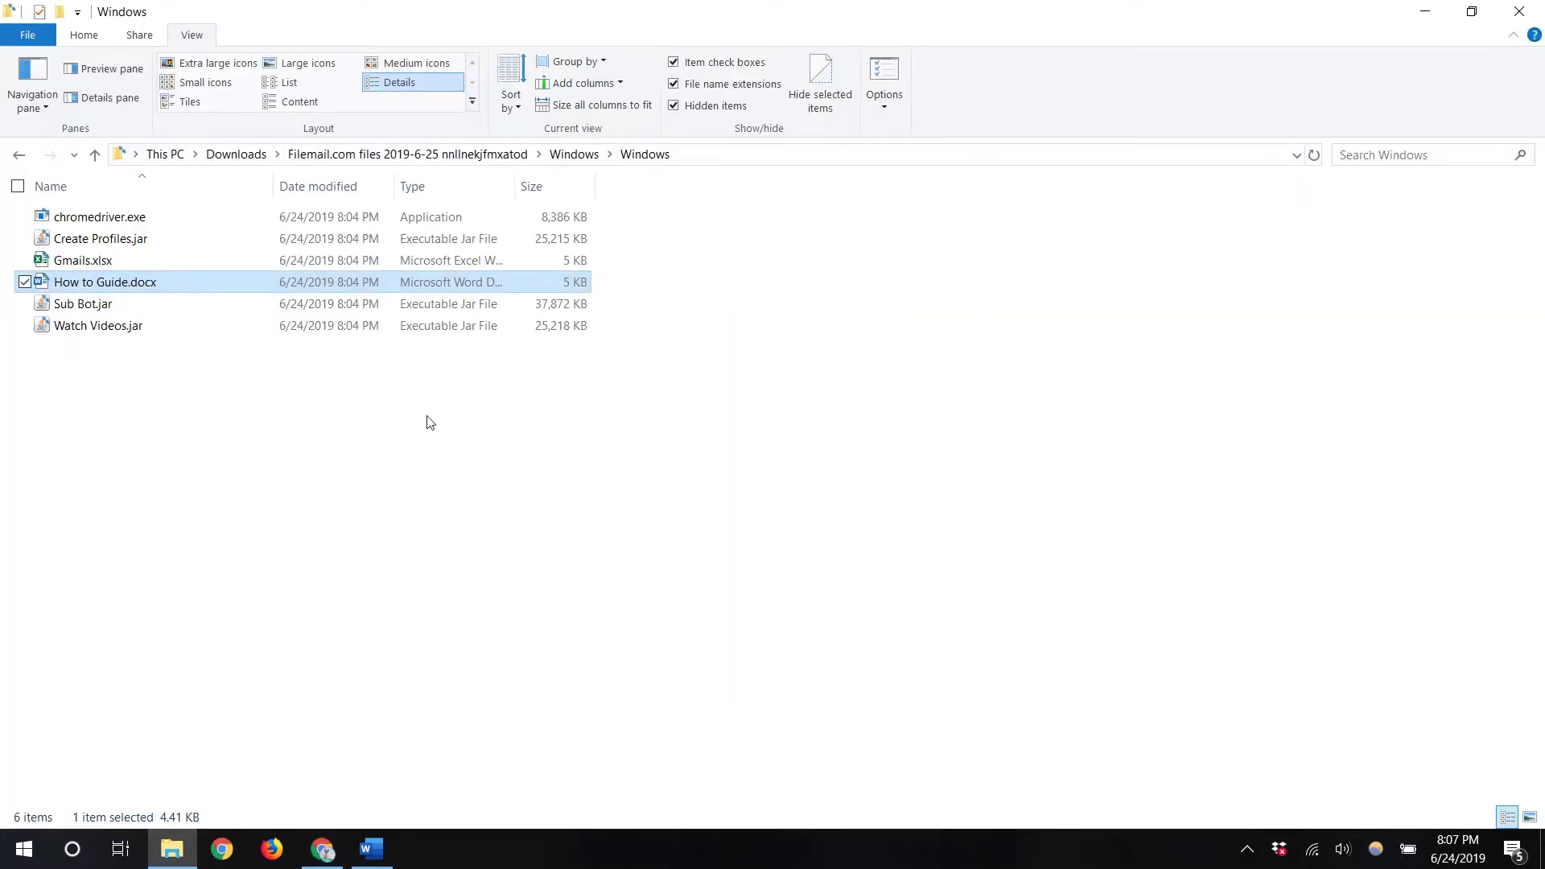
left_click(237, 157)
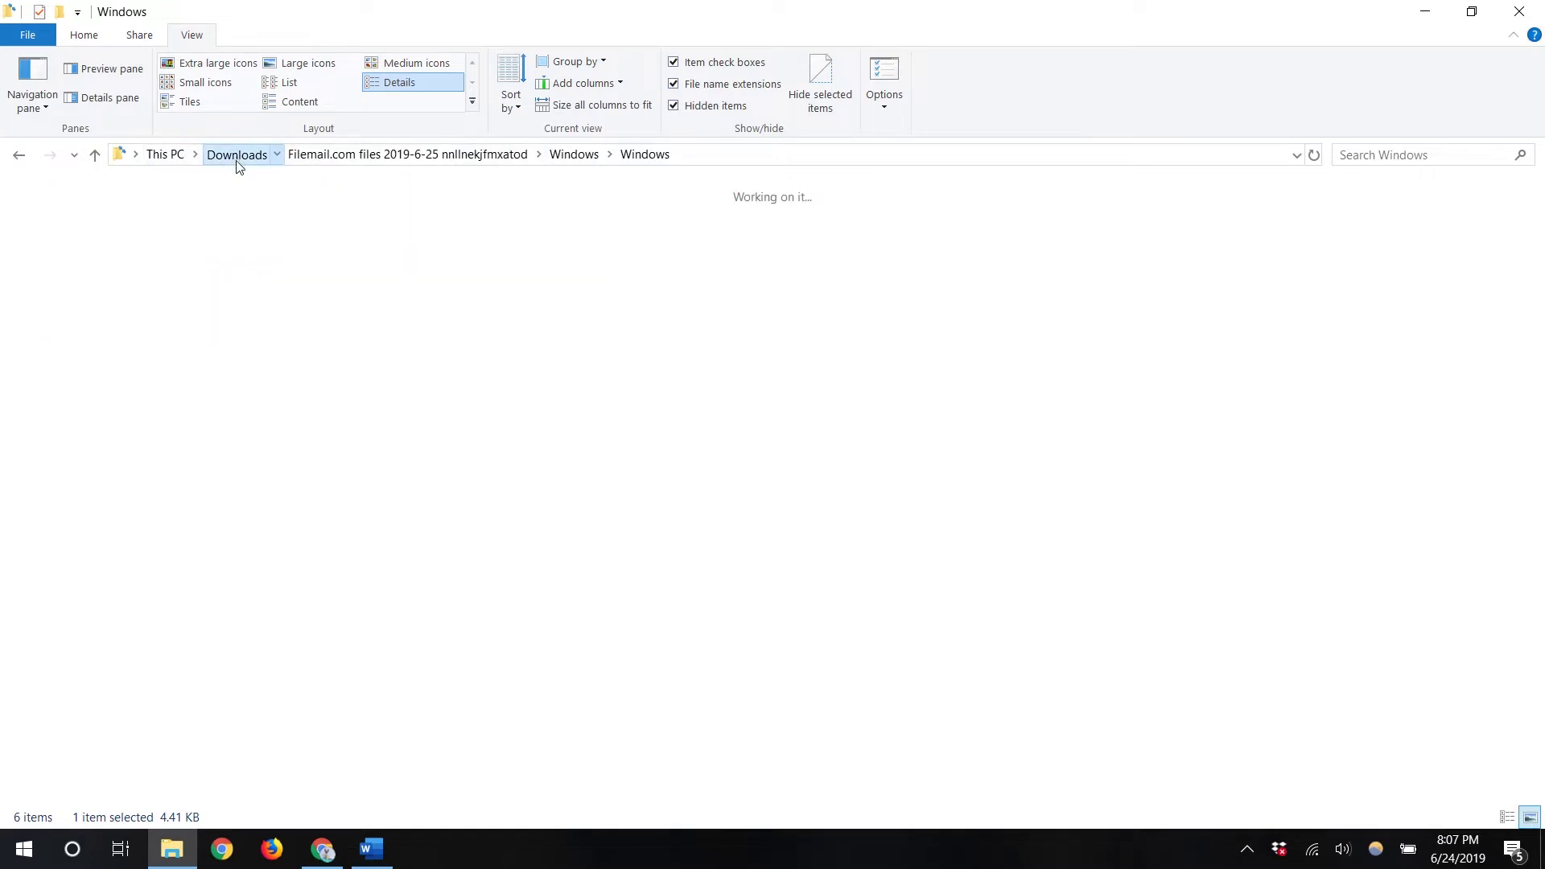
left_click(1507, 817)
left_click(611, 538)
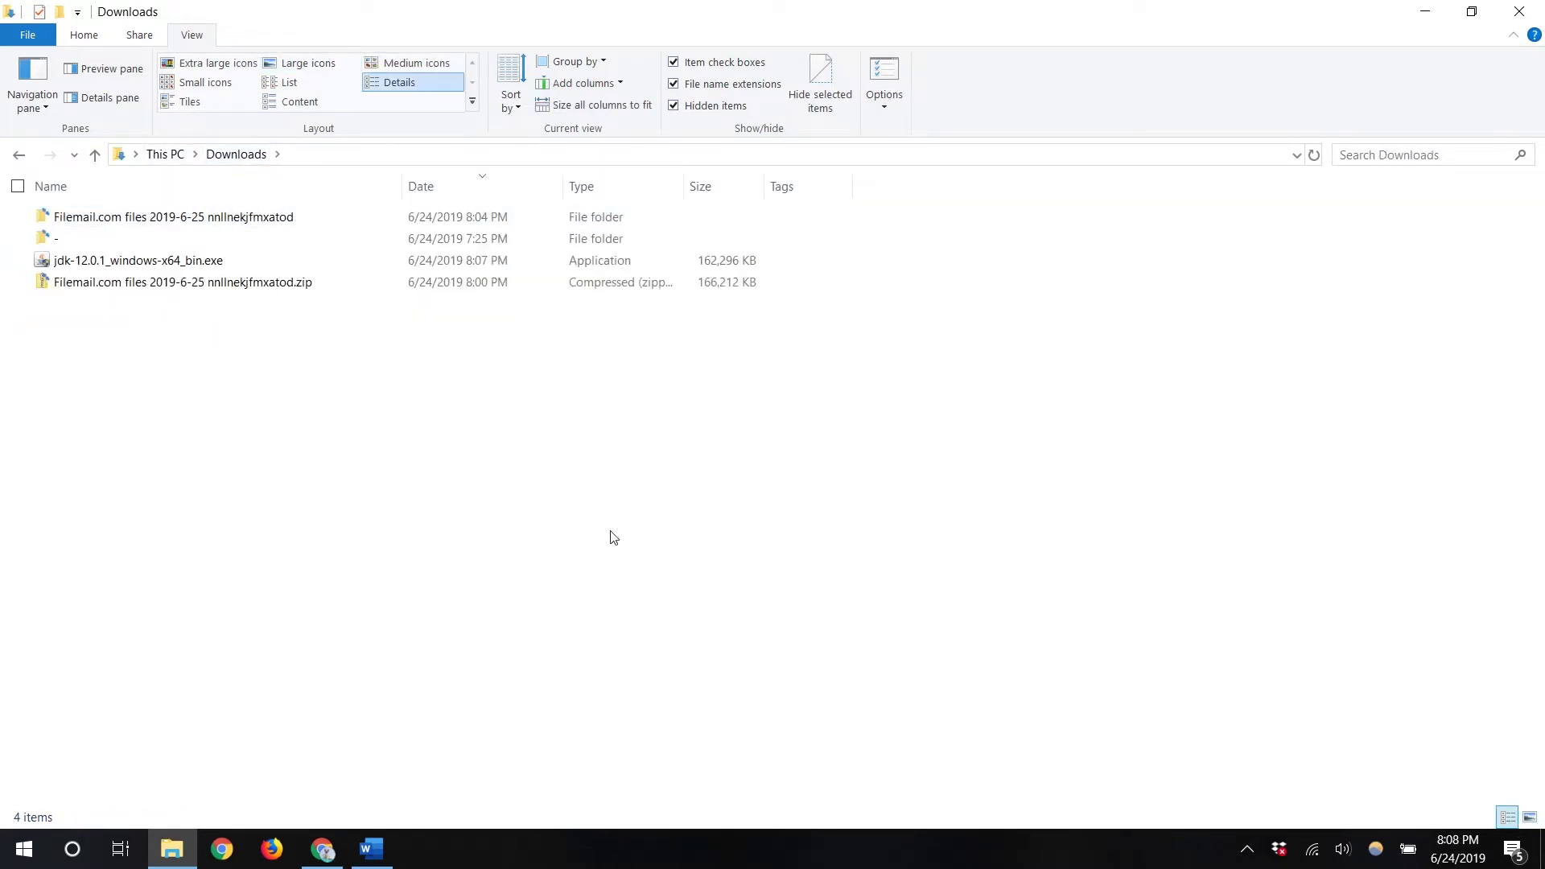
double_click(207, 261)
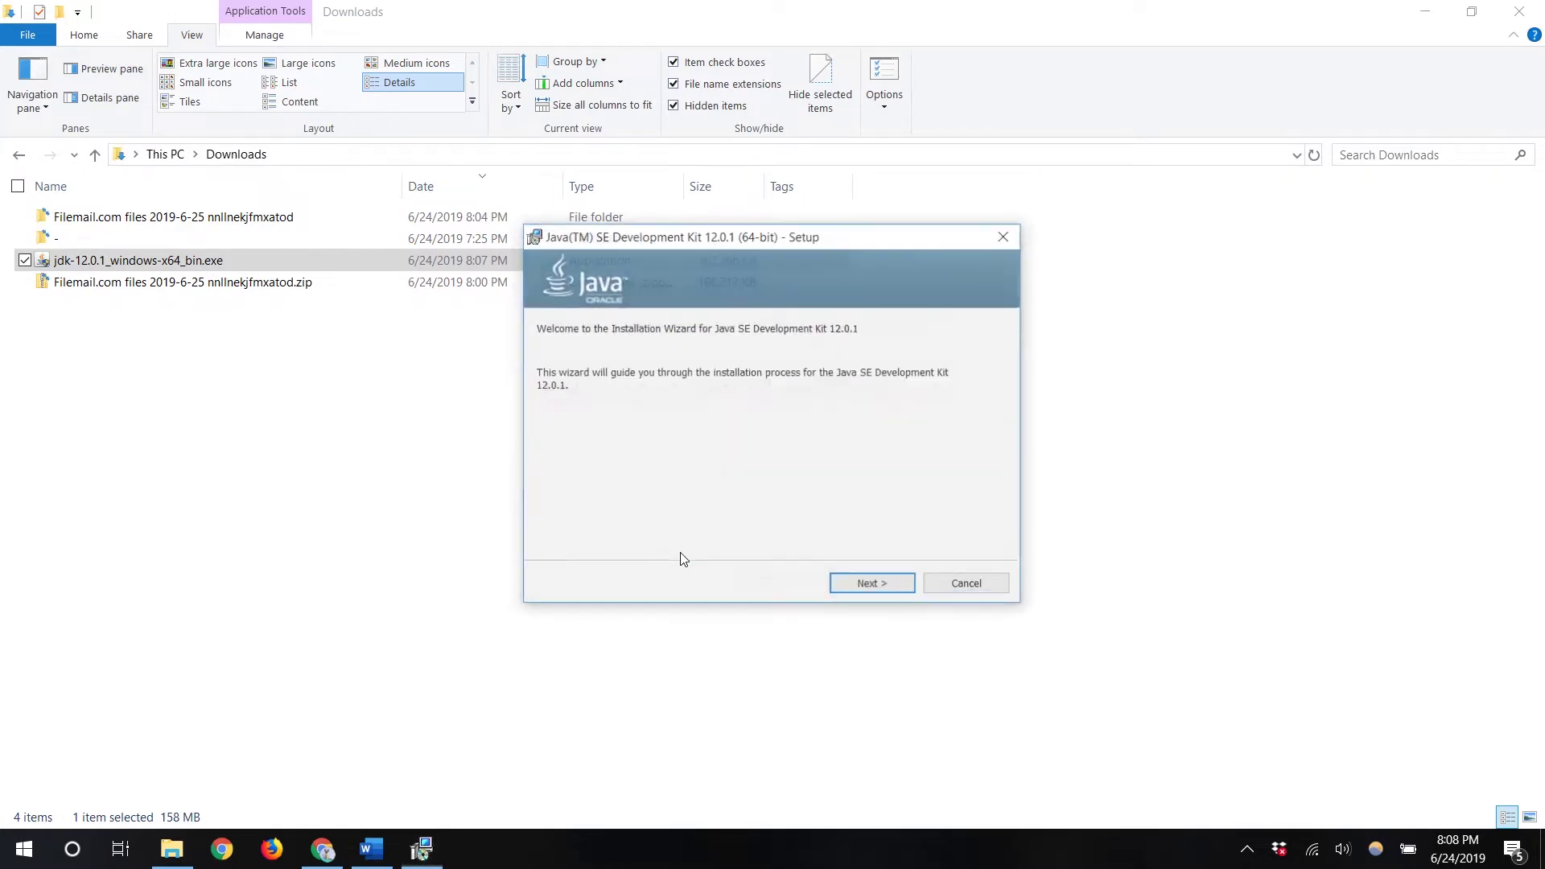
left_click(873, 588)
left_click(873, 588)
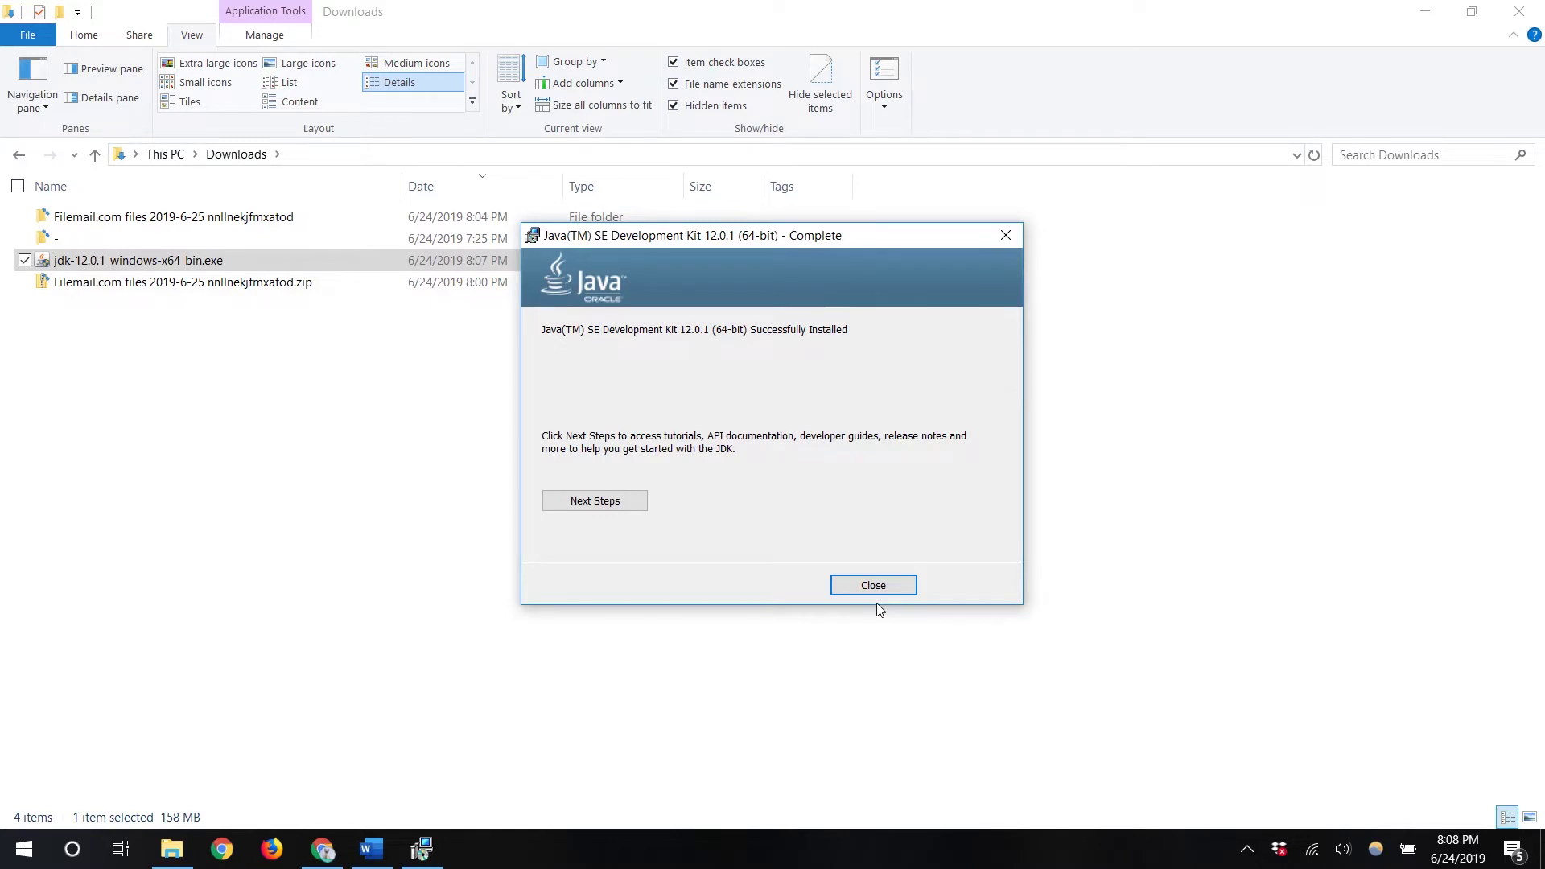
left_click(865, 585)
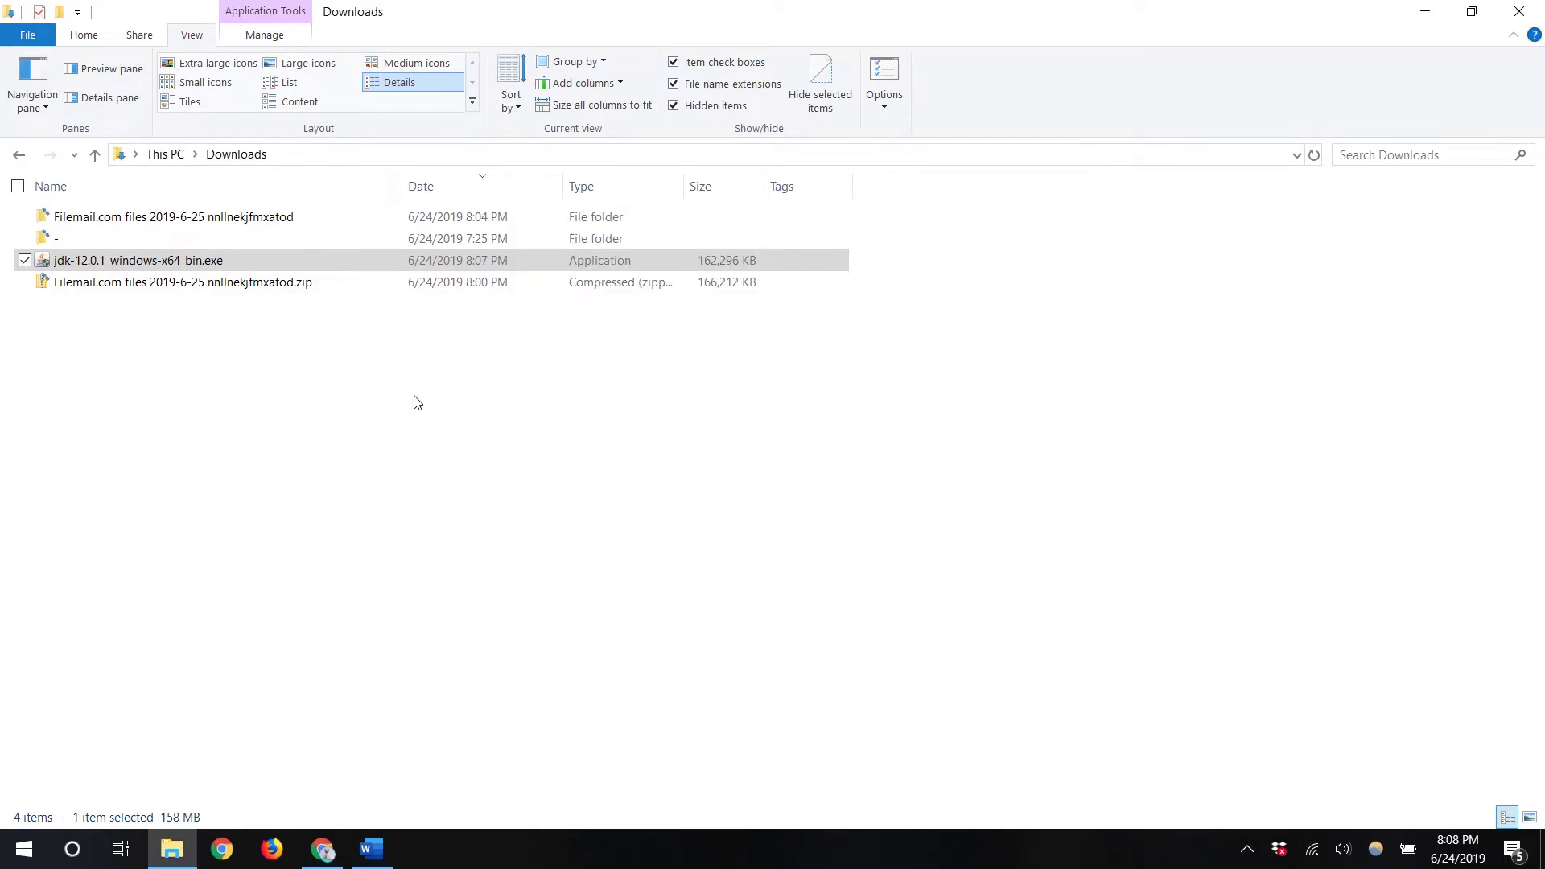
- Open the inner Windows folder inside the extracted Filemail.com folder in Downloads
double_click(191, 225)
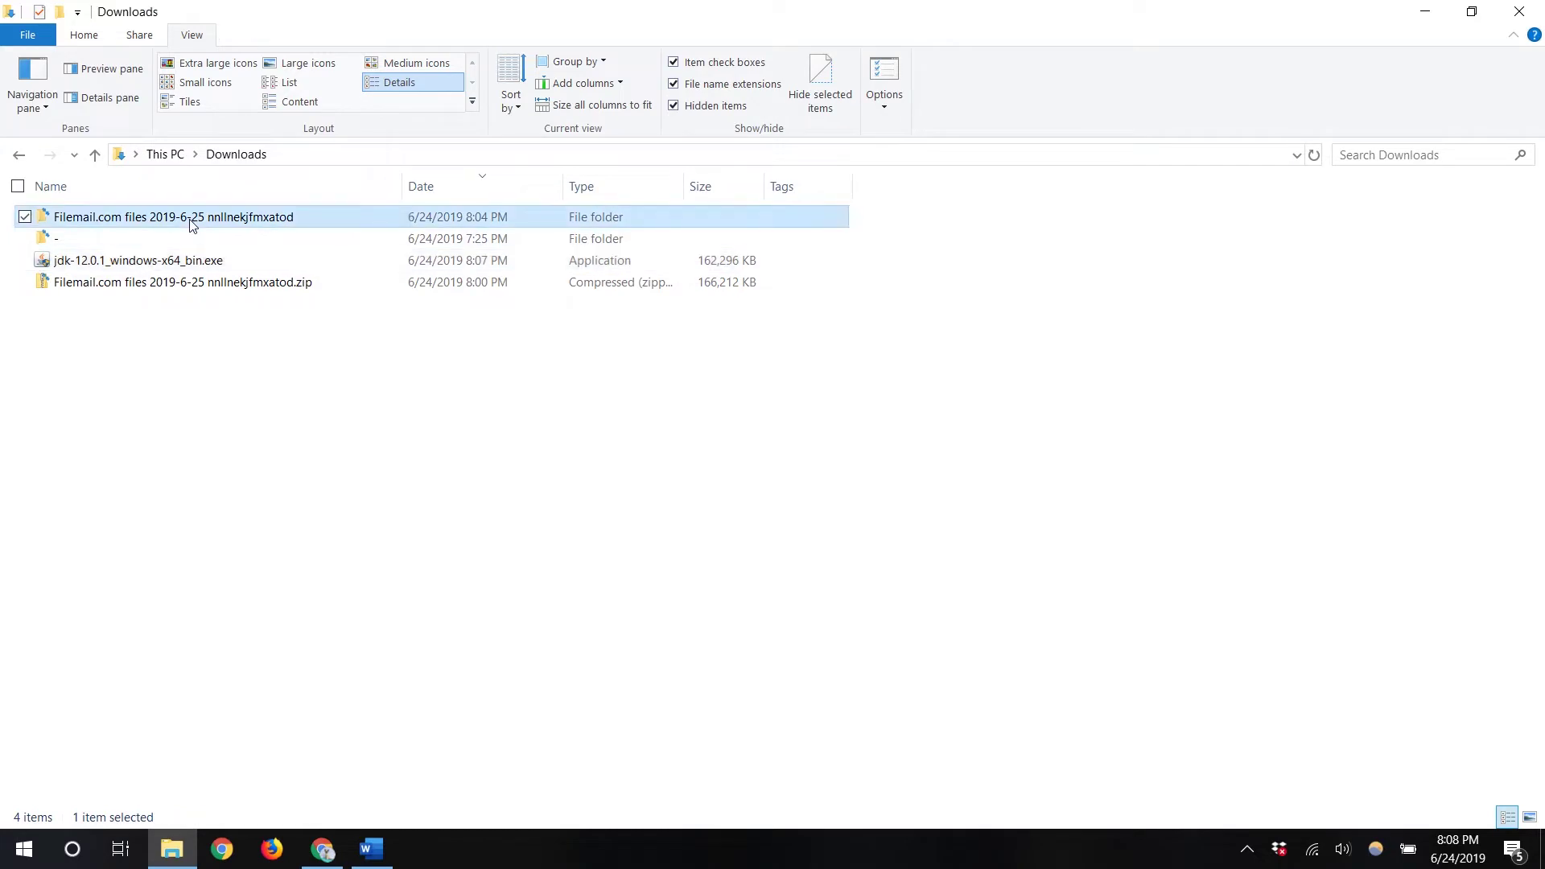
double_click(103, 226)
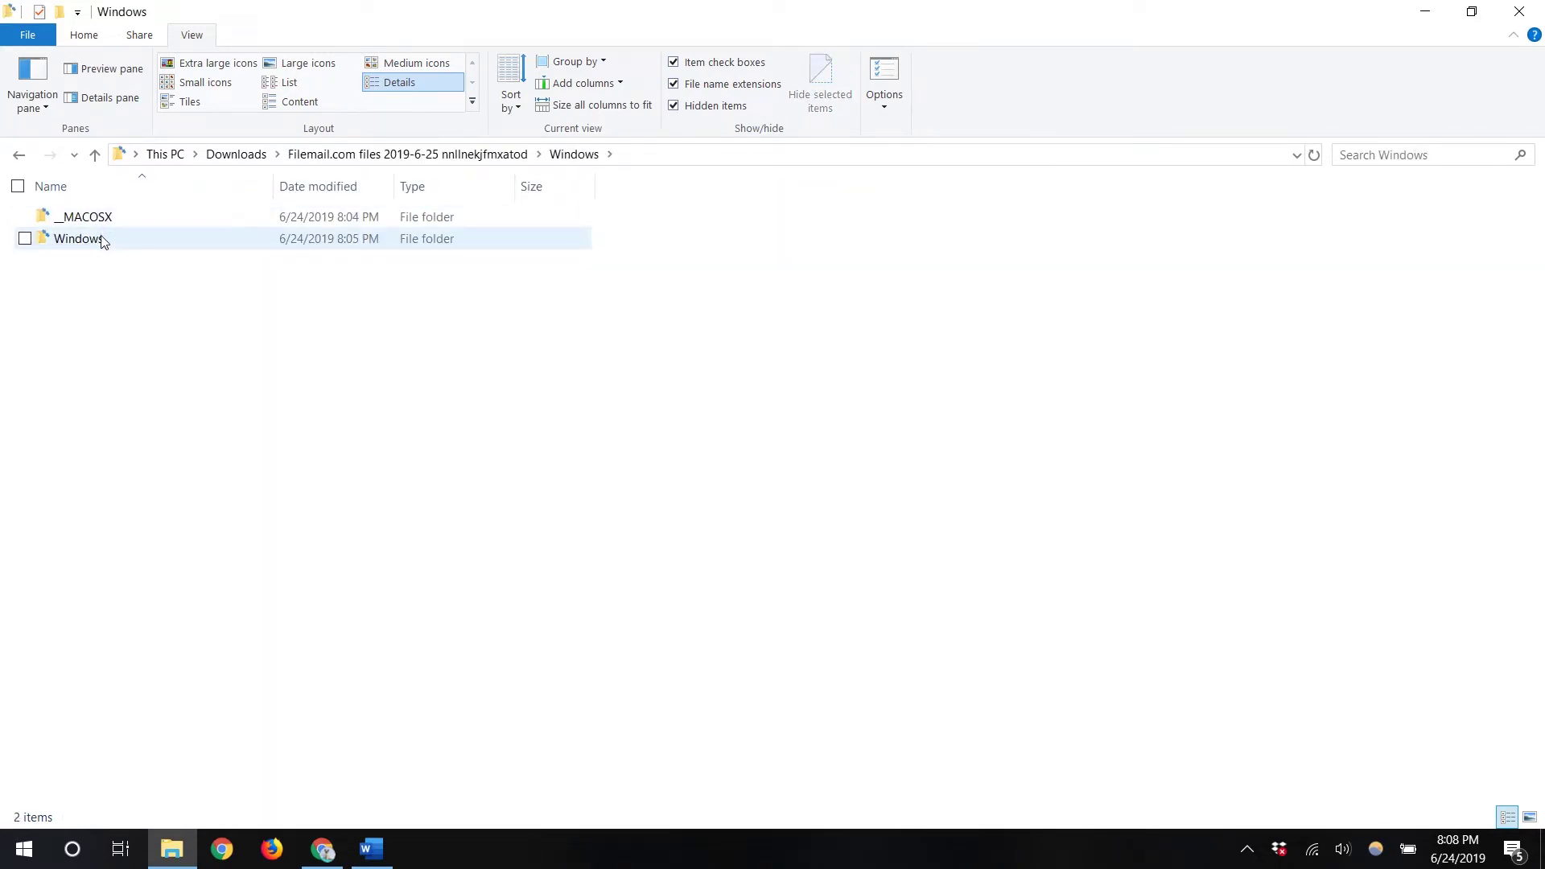
double_click(103, 240)
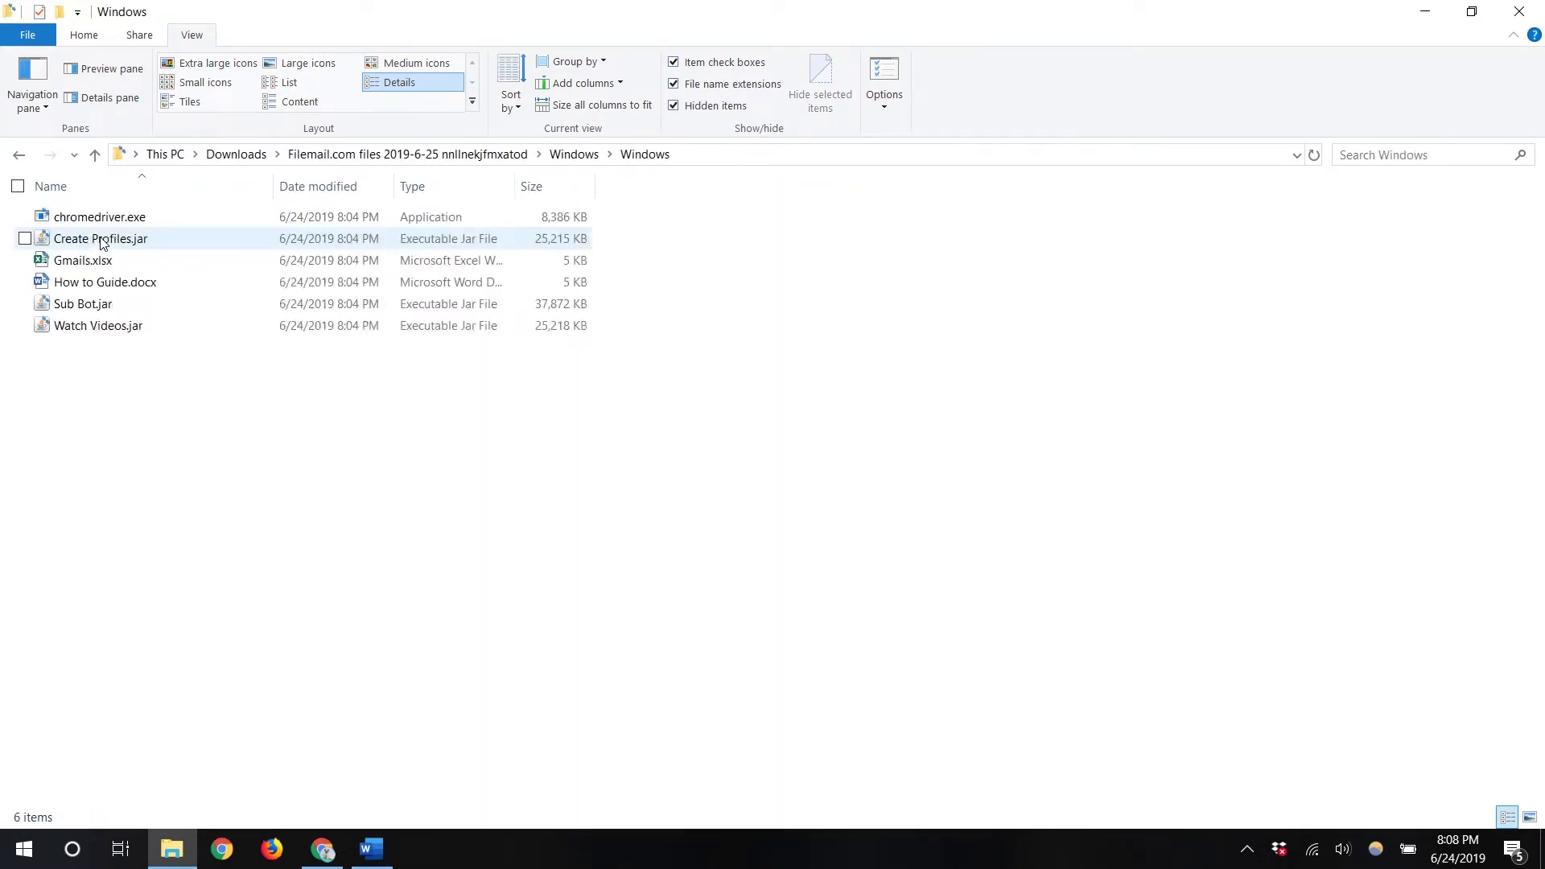
- Switch to the guide in Word and read the instructions on modifying the Gmail workbook and the required file list
left_click(371, 849)
scroll(665, 573, "down", 4)
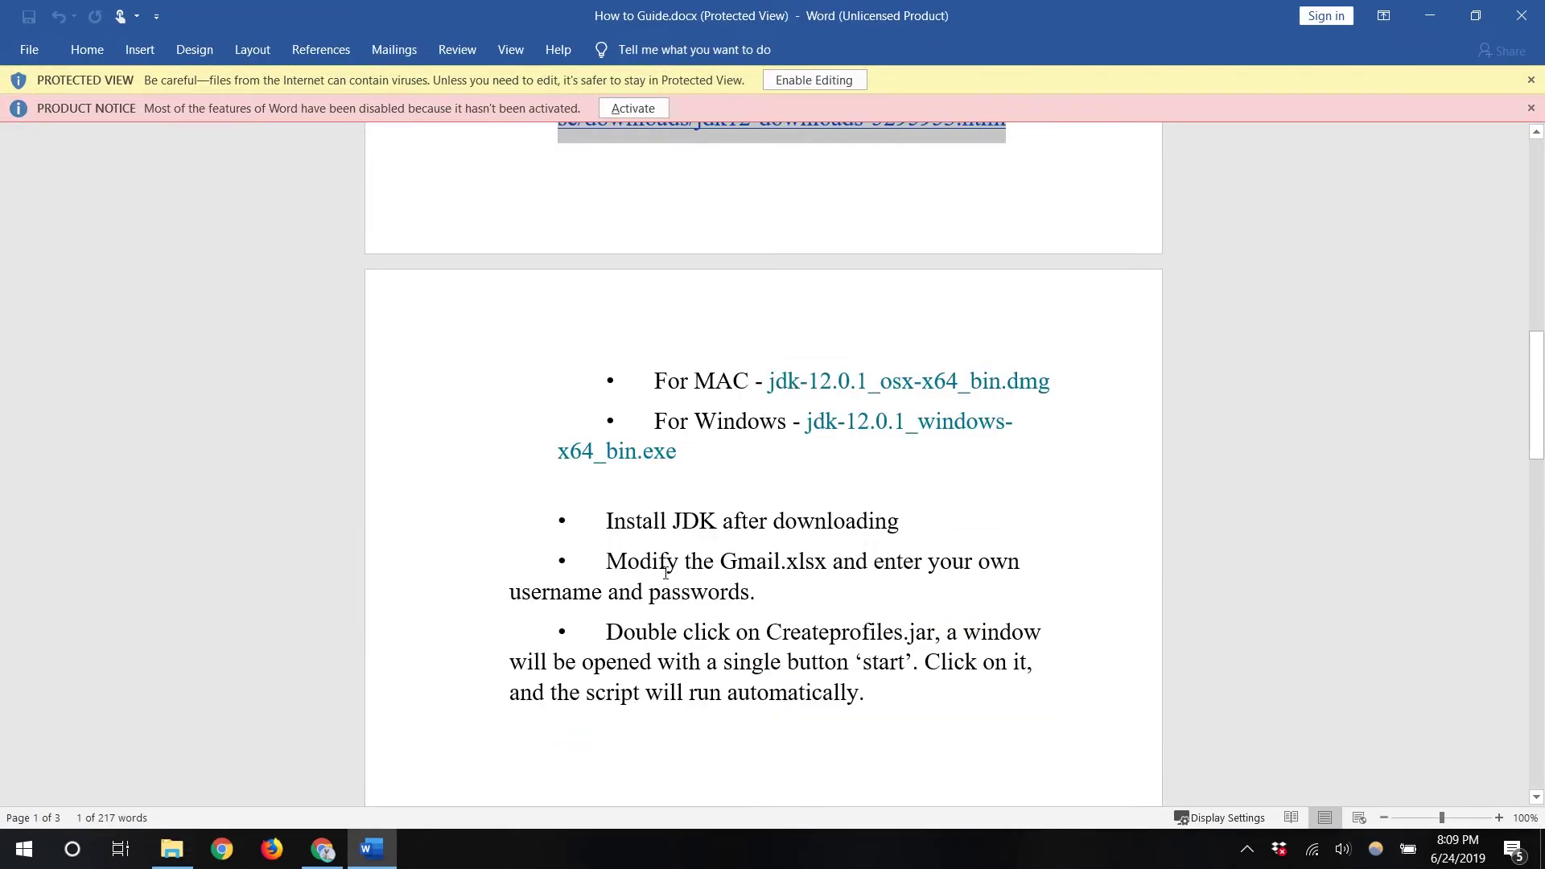
left_click_drag(739, 565, 828, 593)
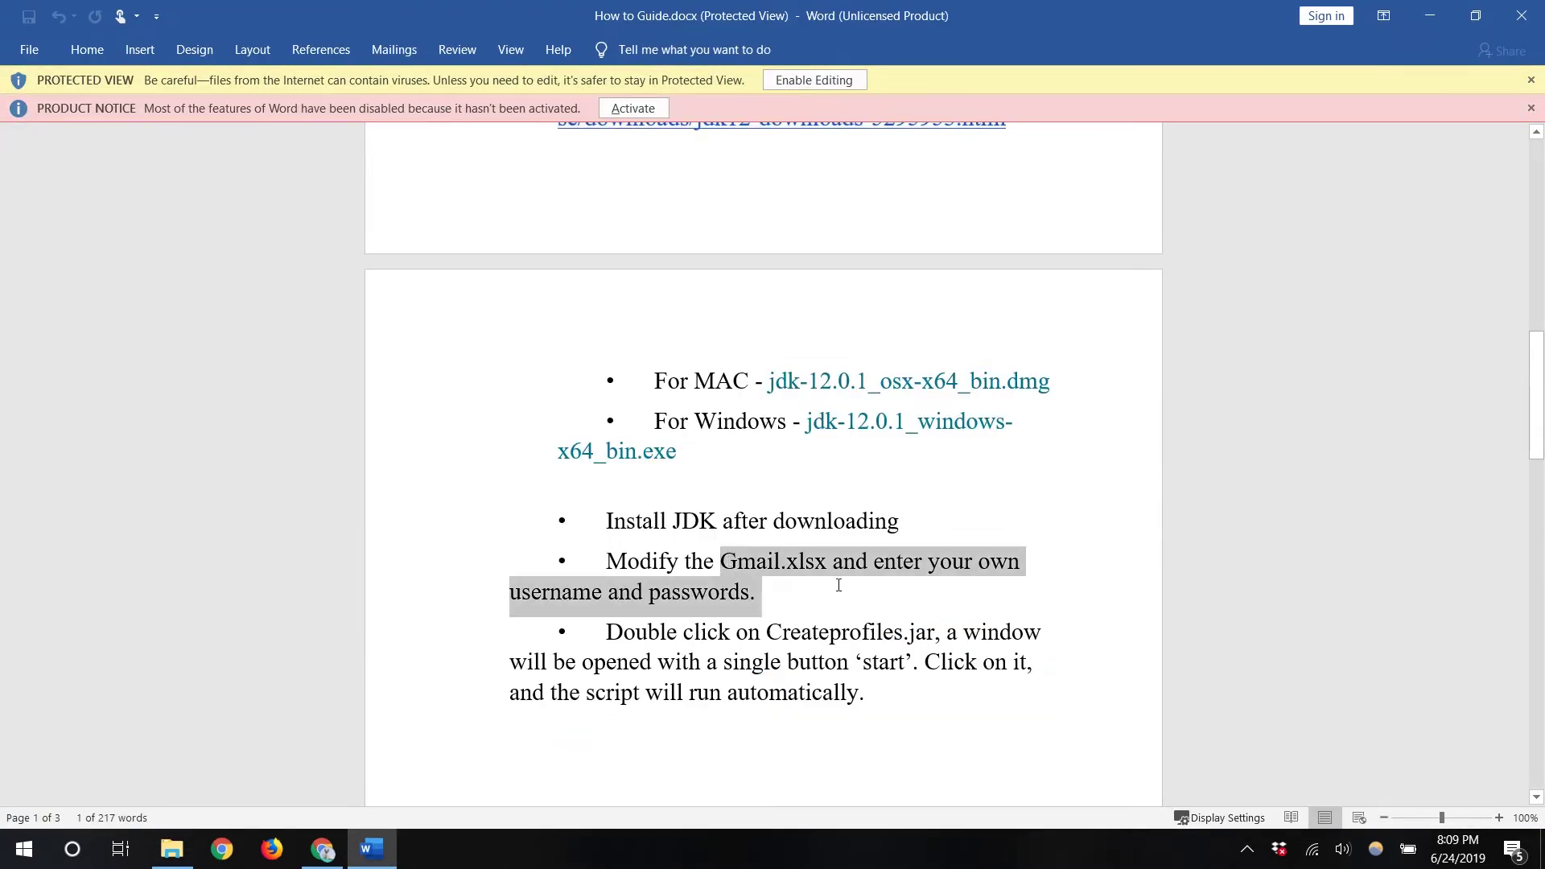
left_click(777, 576)
left_click_drag(728, 557, 820, 563)
scroll(817, 609, "up", 10)
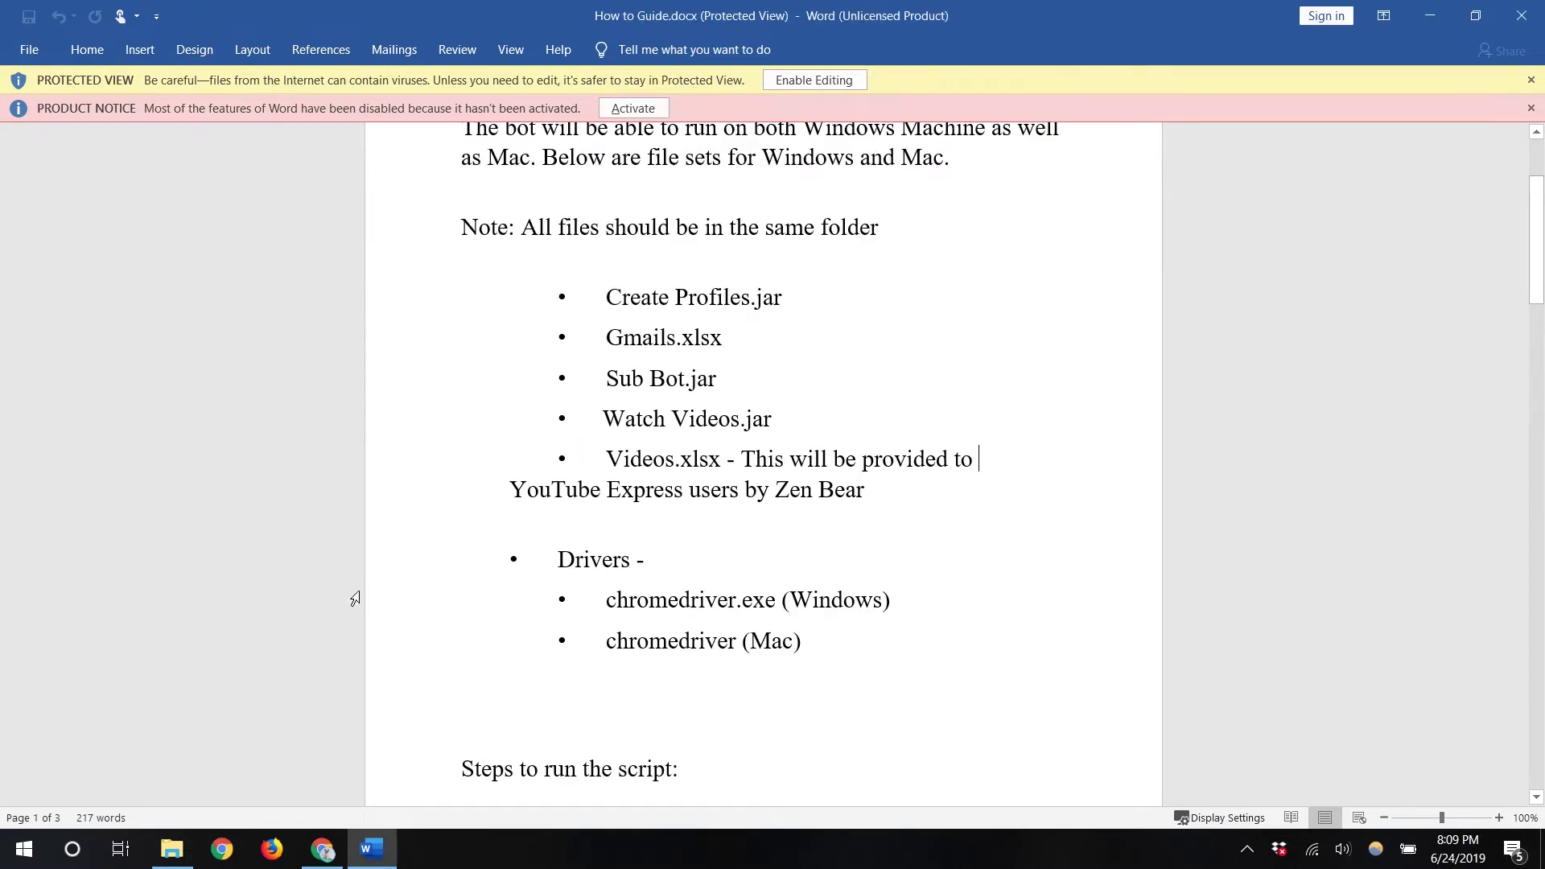
- Switch to File Explorer and select Gmails.xlsx in the extracted inner Windows folder
left_click(175, 848)
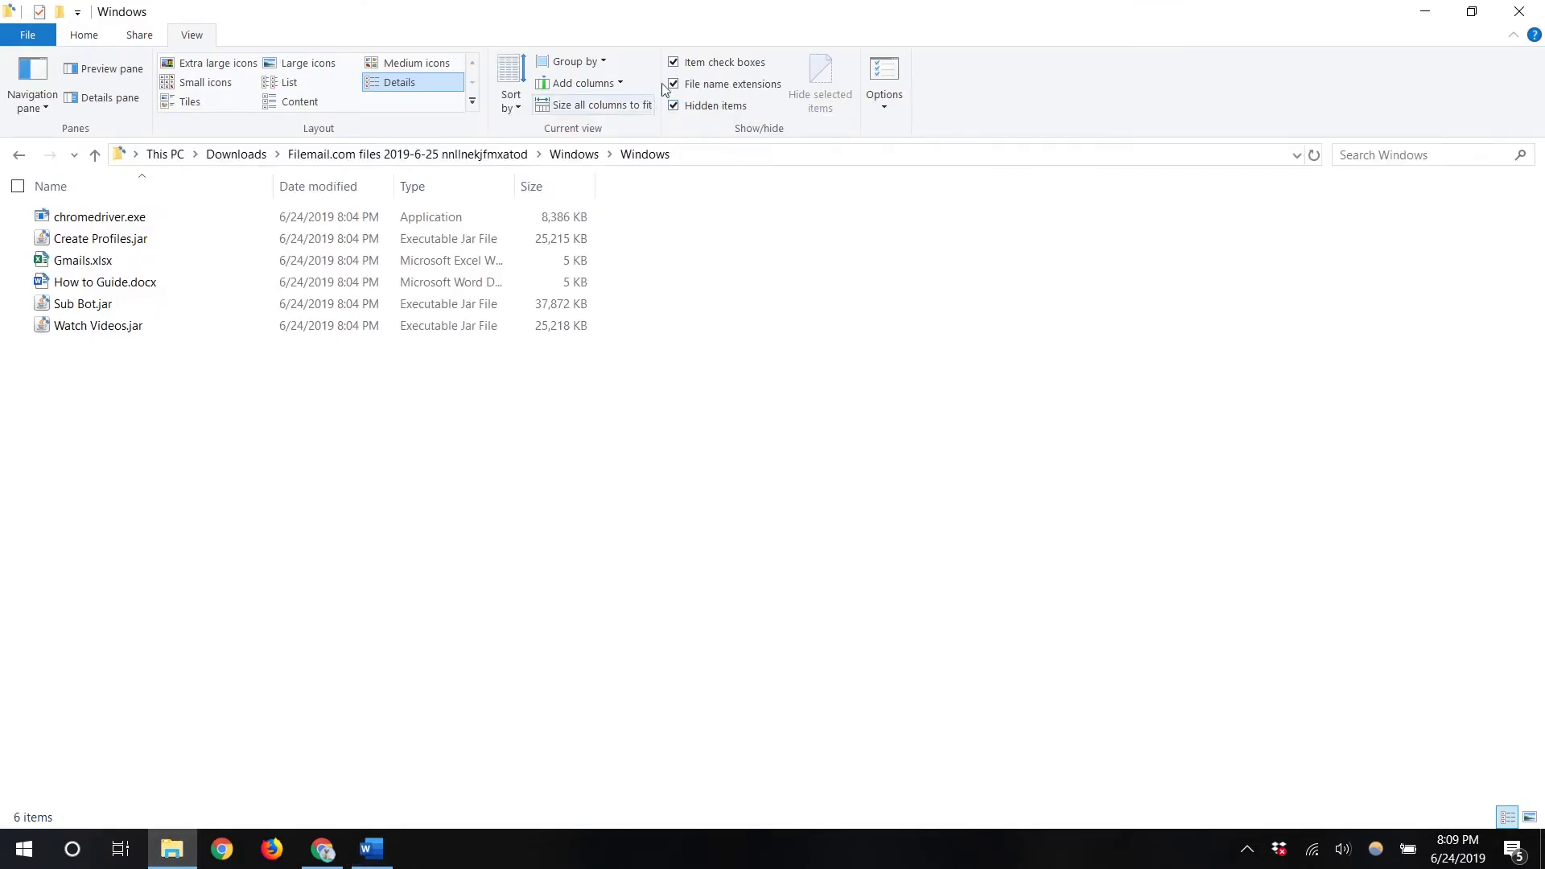
left_click(241, 155)
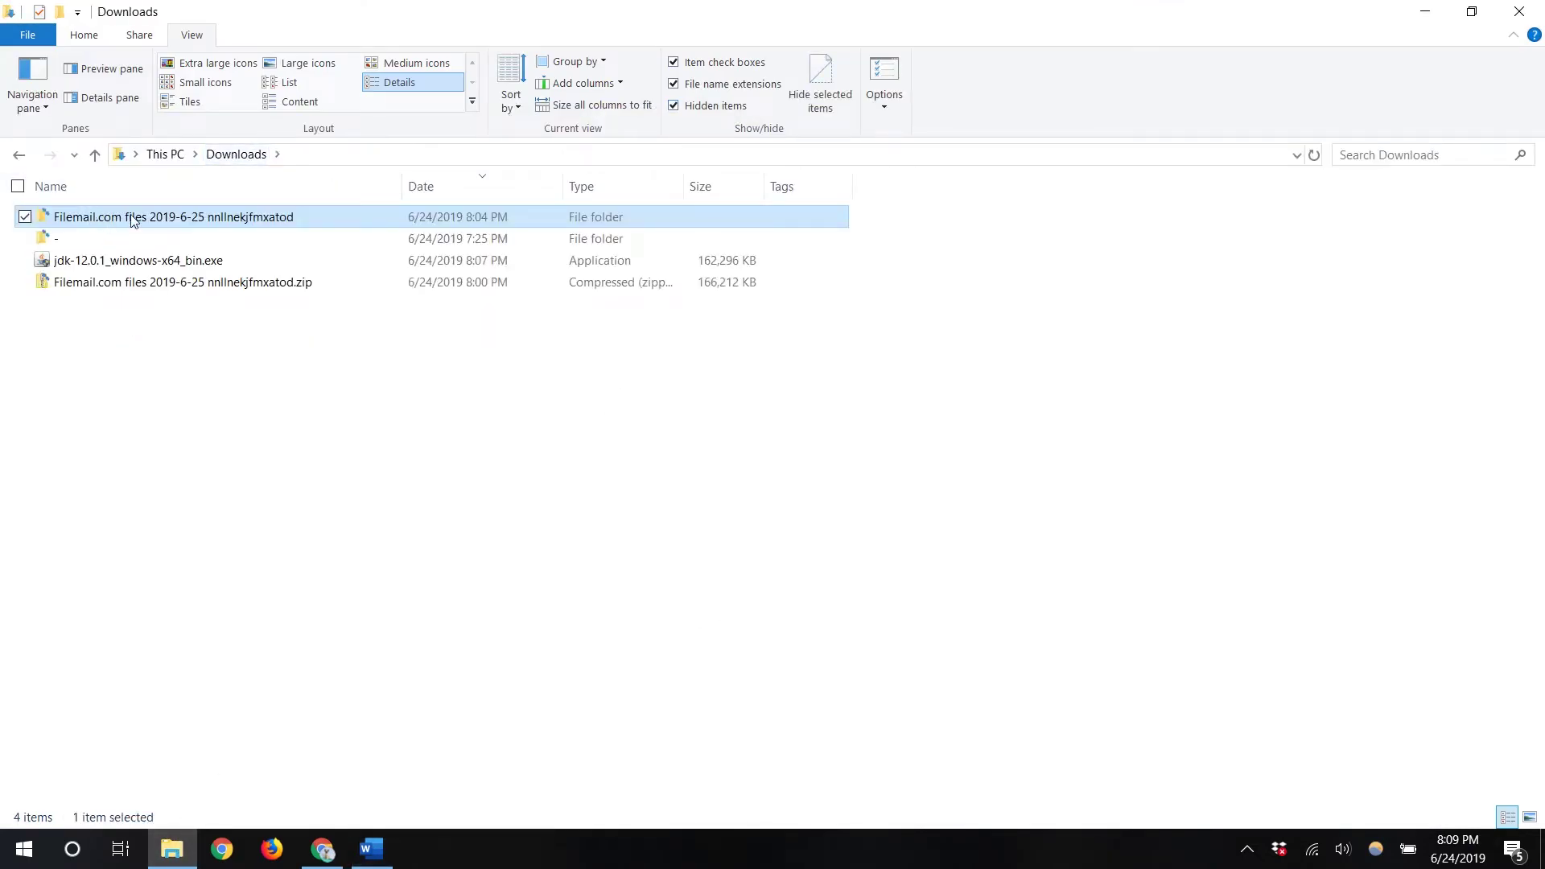
double_click(131, 219)
double_click(117, 218)
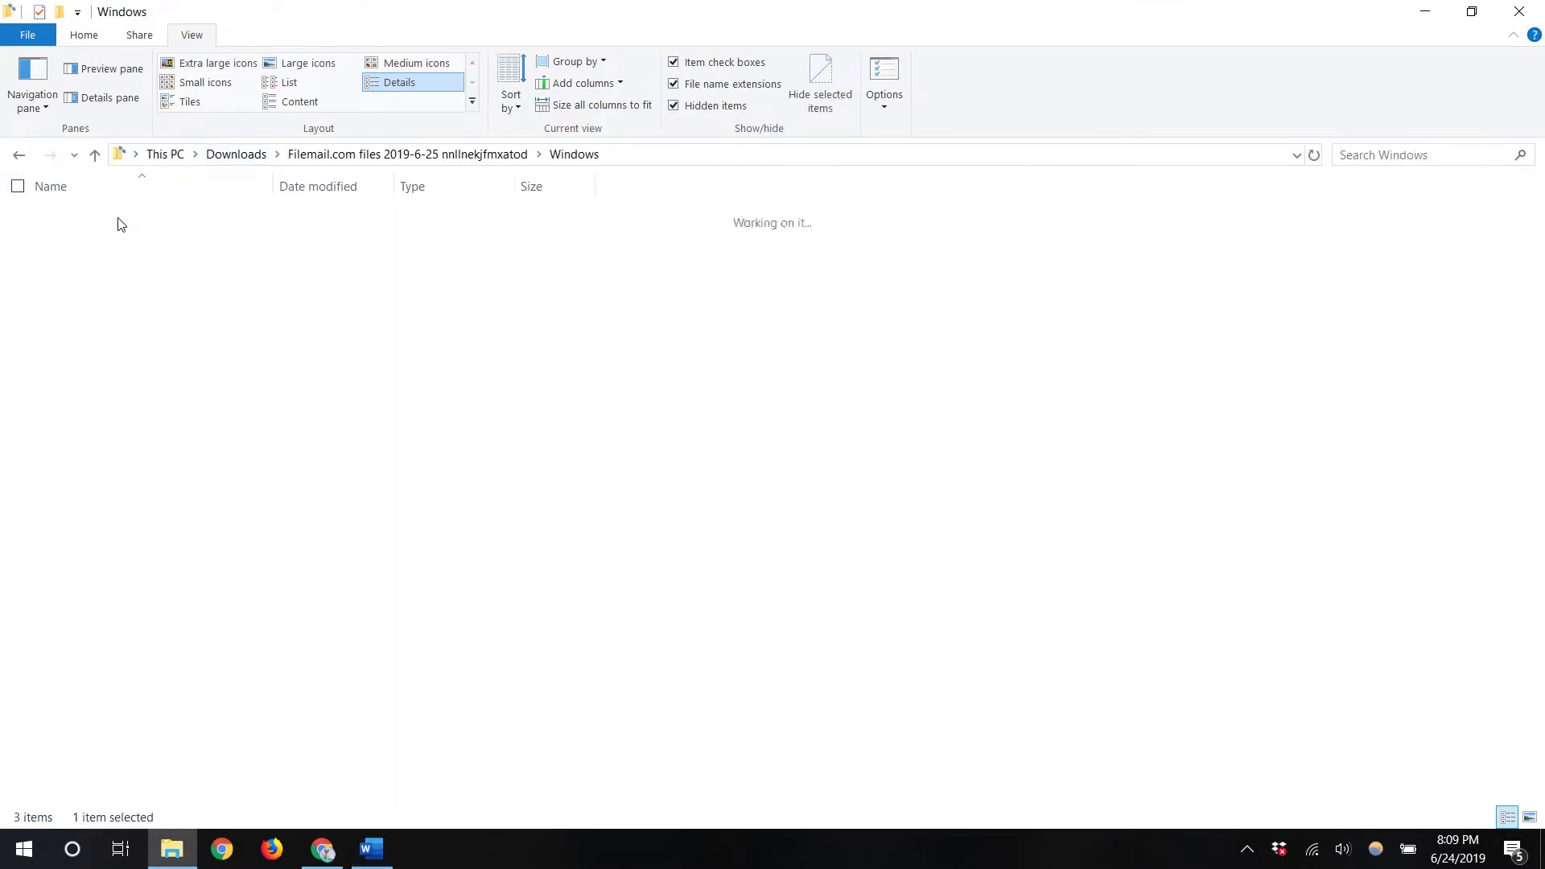
double_click(106, 243)
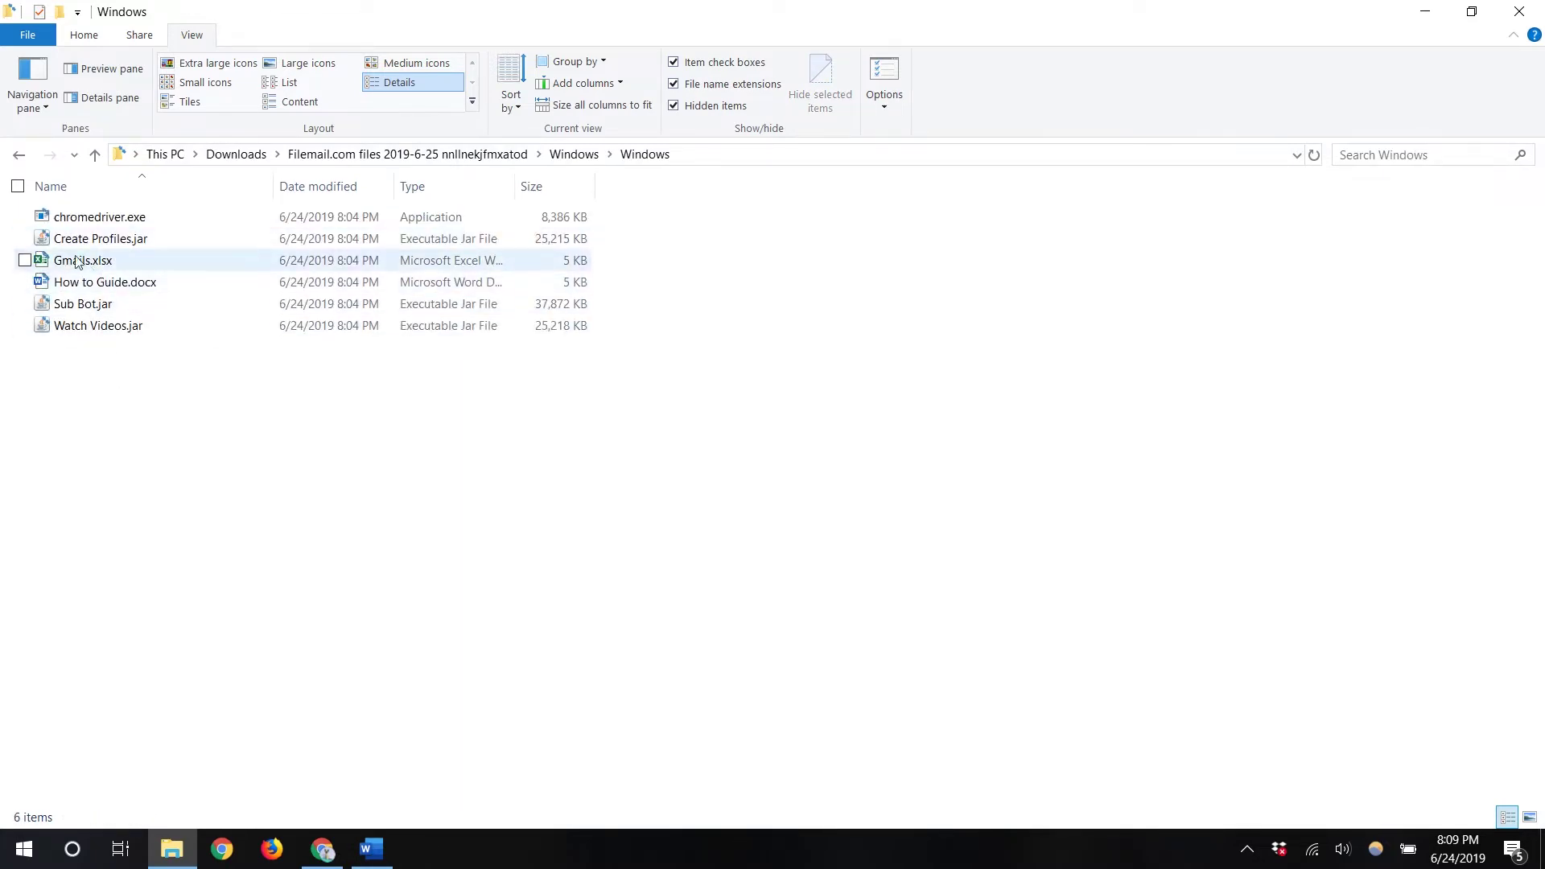
left_click(117, 264)
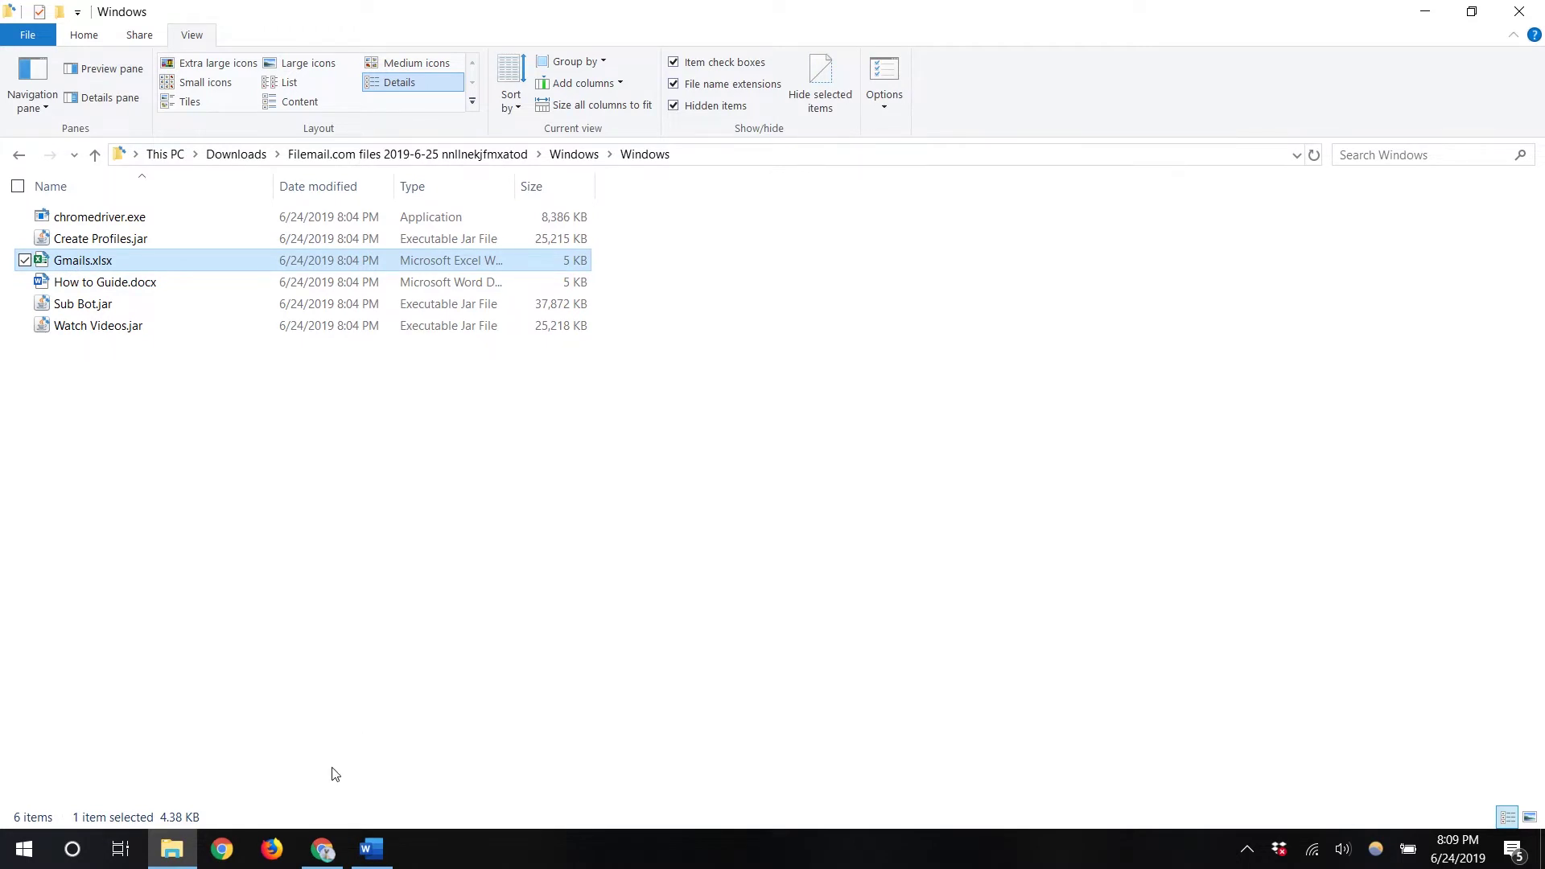
- Switch to Chrome, open drive.google.com in a new tab, dismiss the welcome dialog and create a blank Google Sheets spreadsheet
left_click(322, 848)
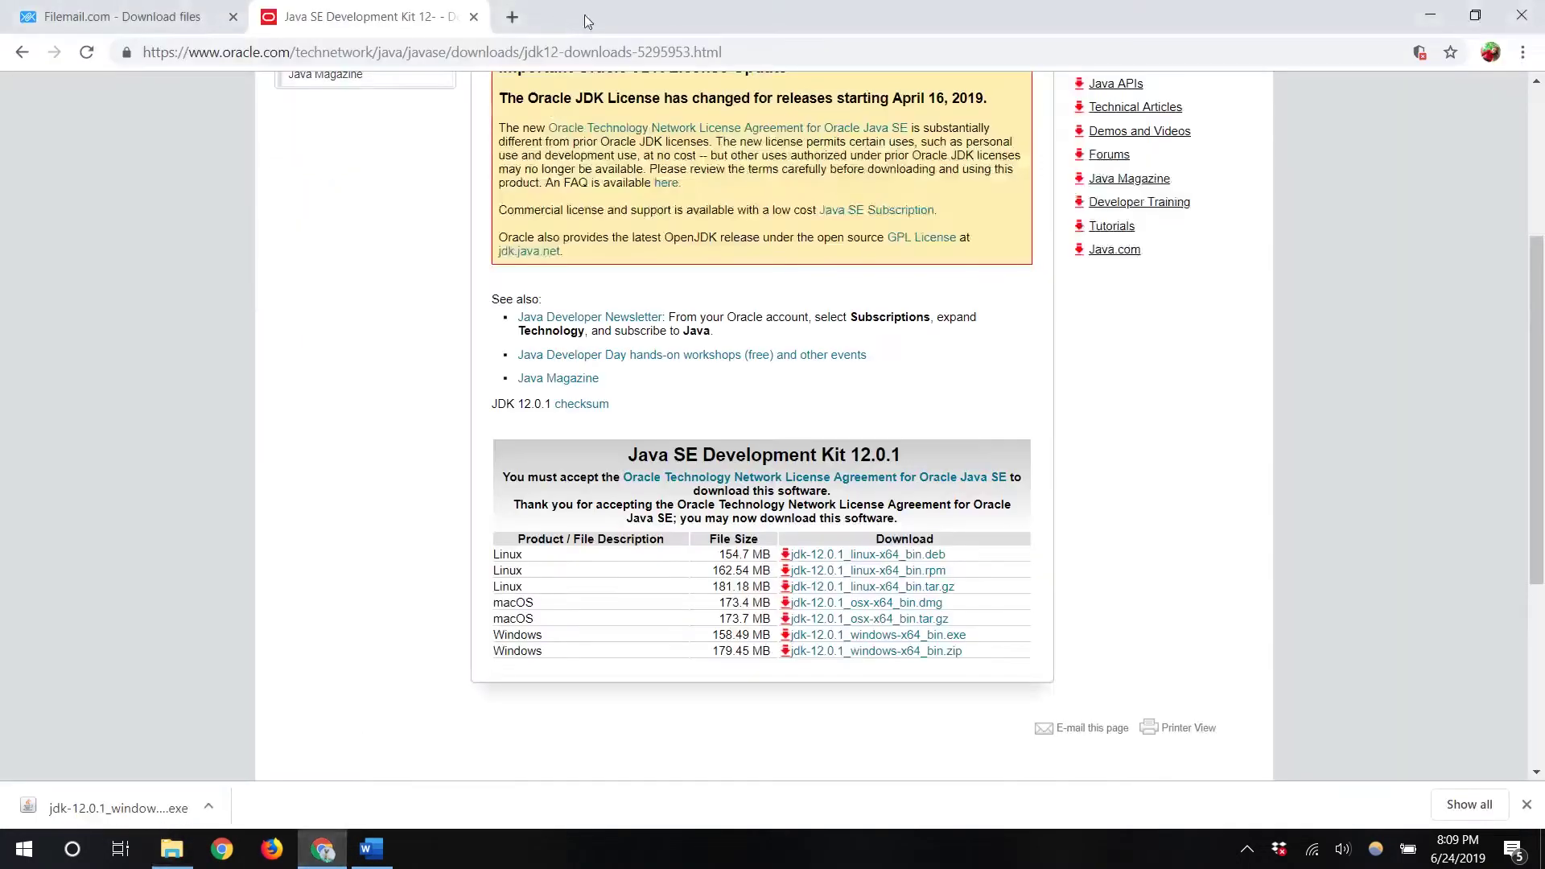
left_click(508, 26)
type("drive")
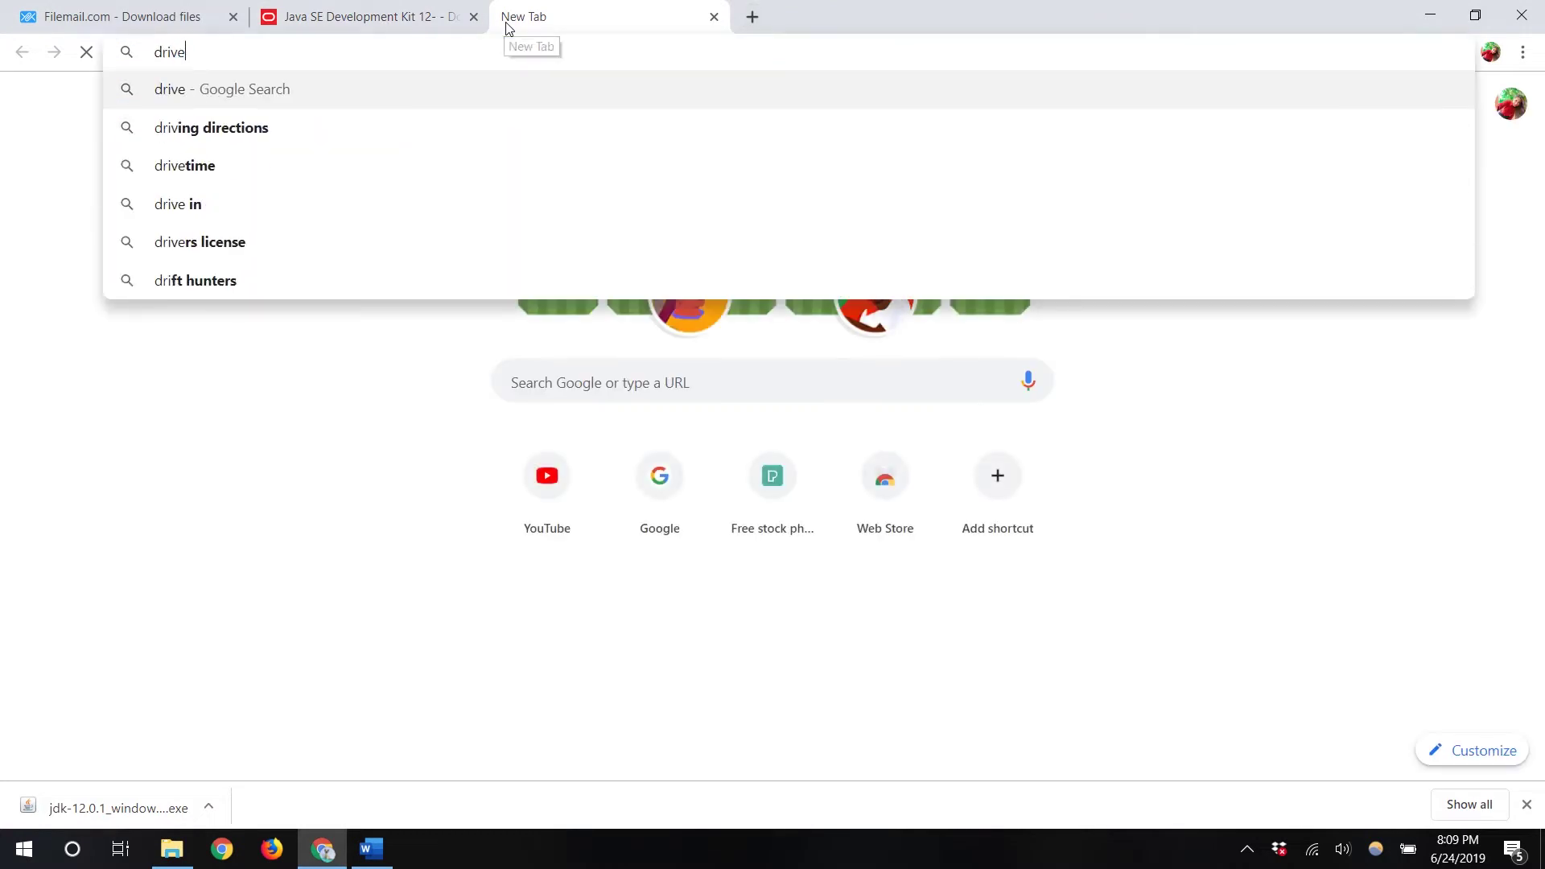
type(".google.com")
key("Return")
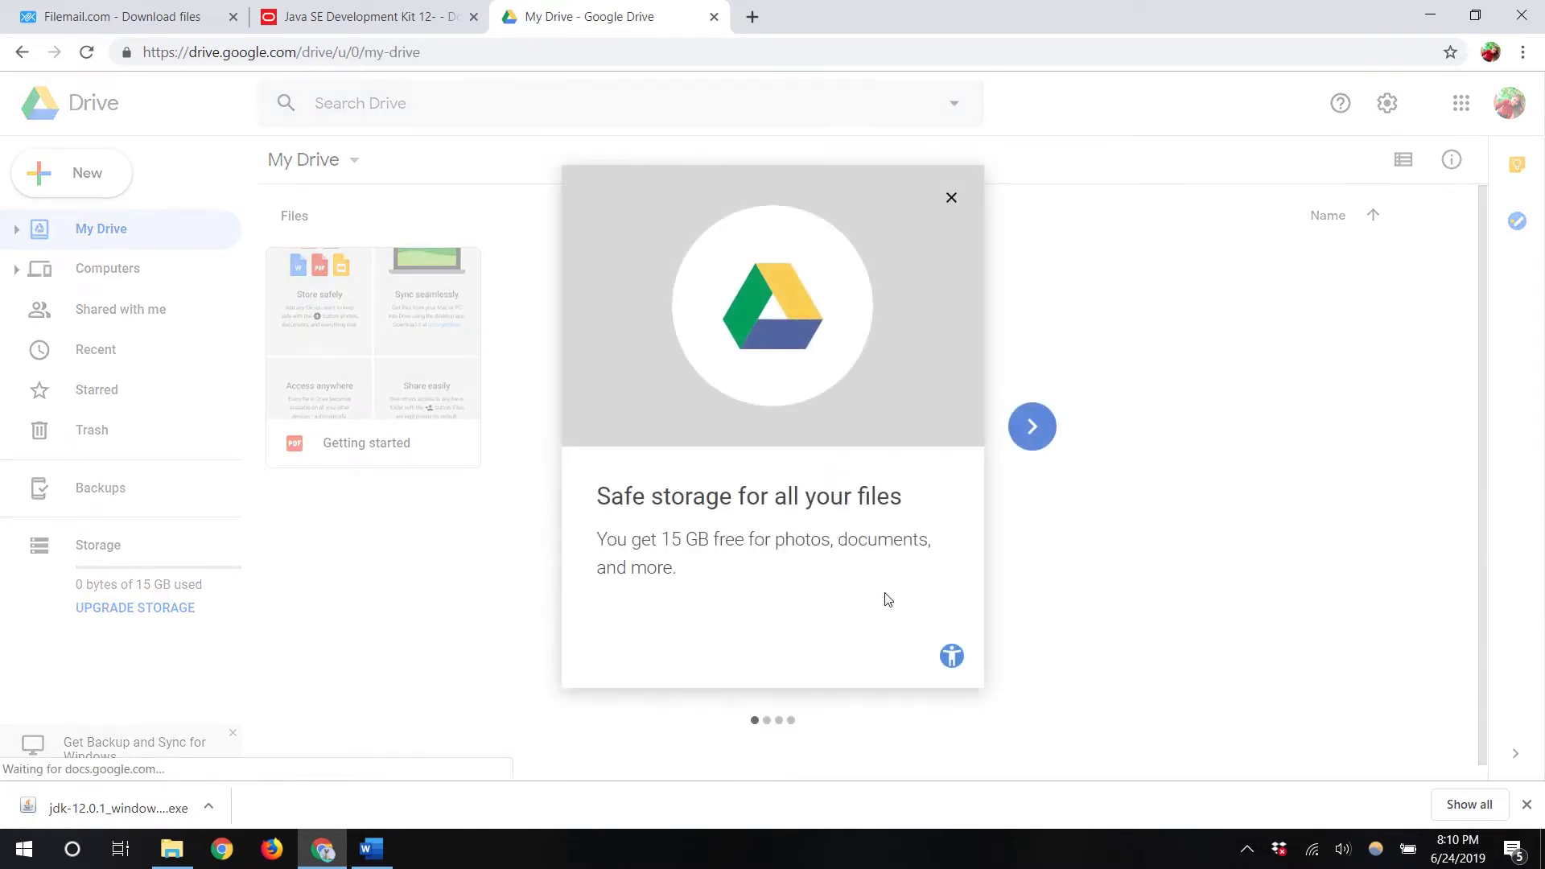
left_click(951, 197)
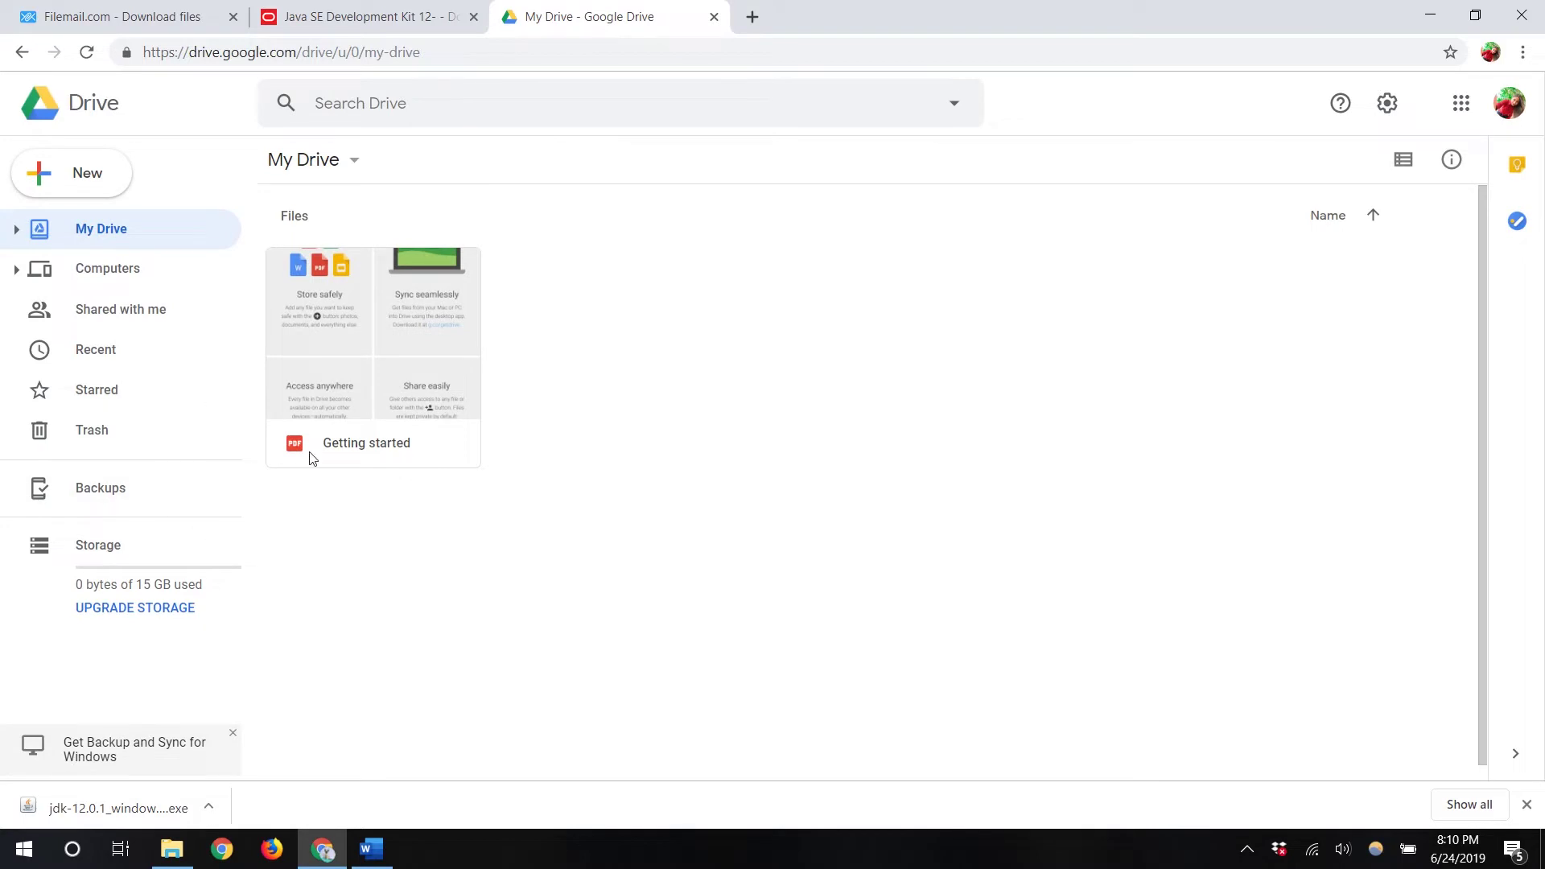
left_click(1527, 804)
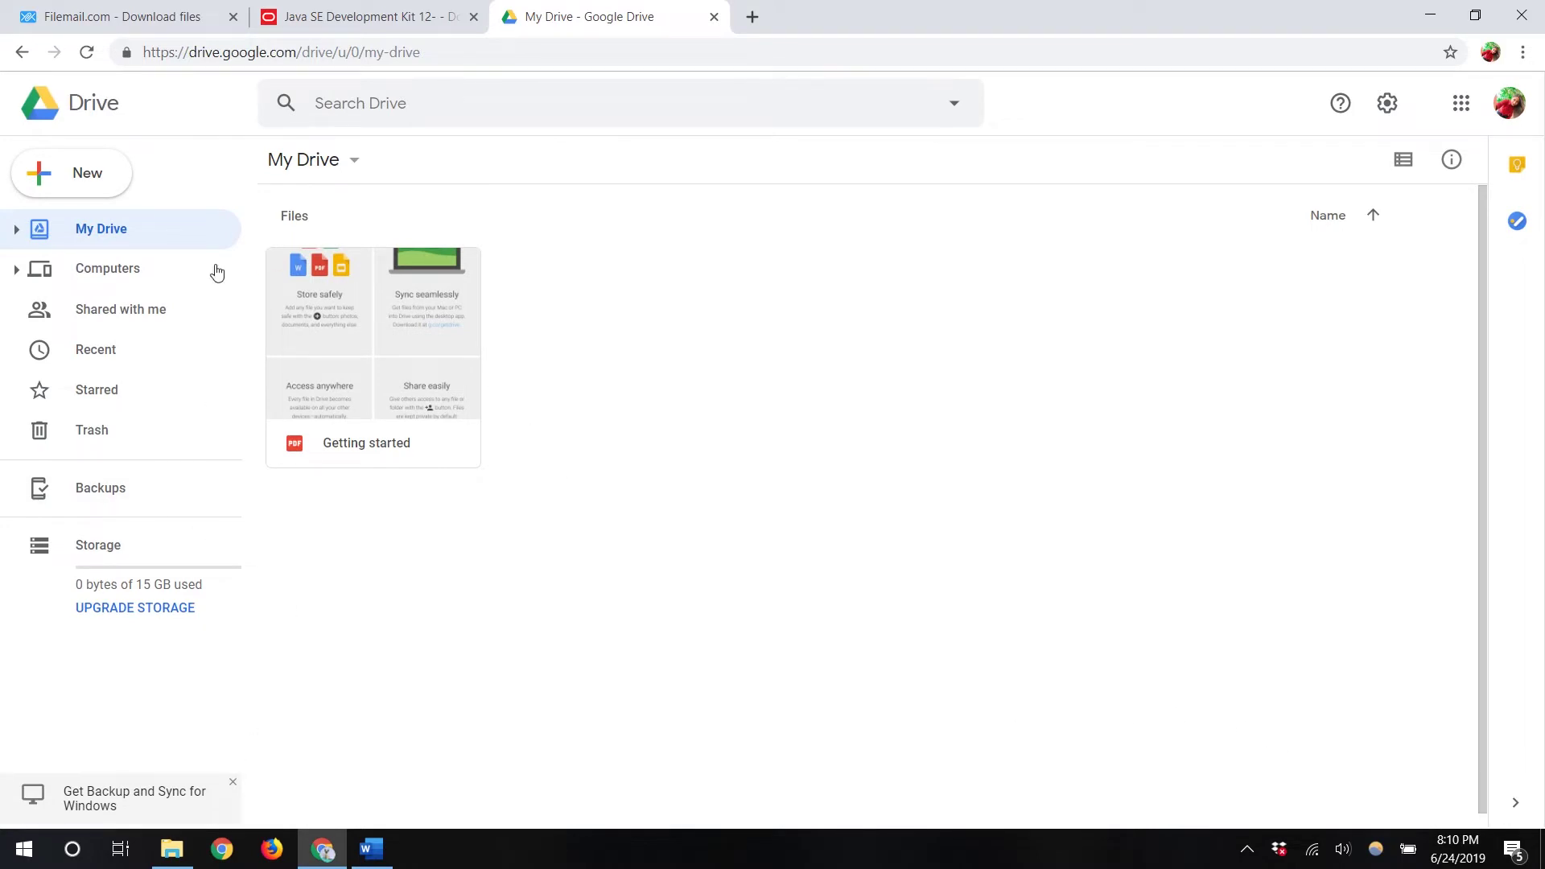
left_click(88, 185)
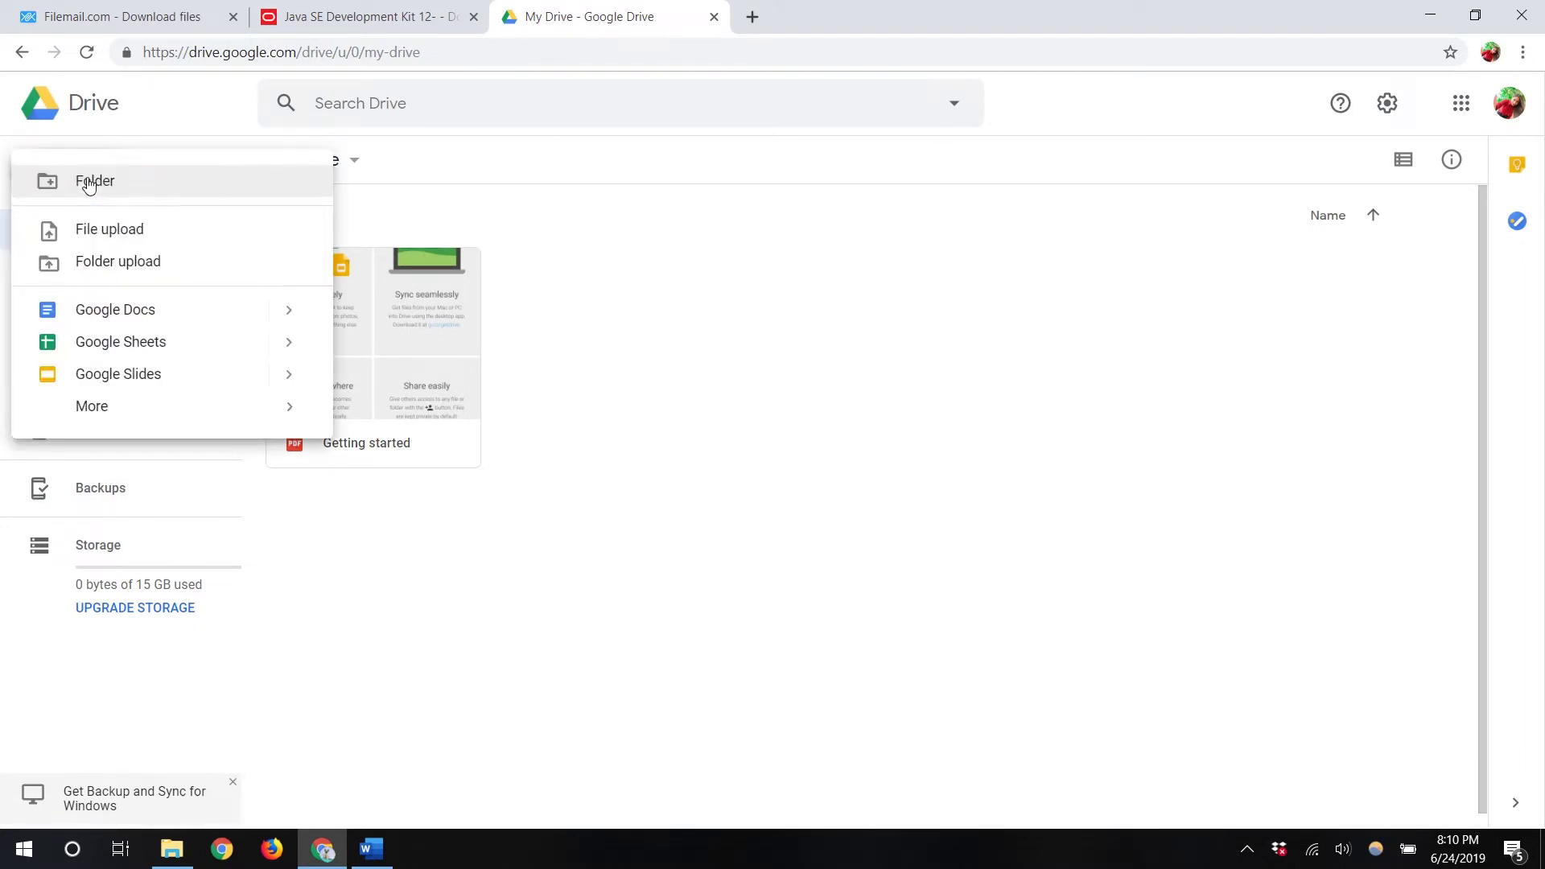
left_click(134, 350)
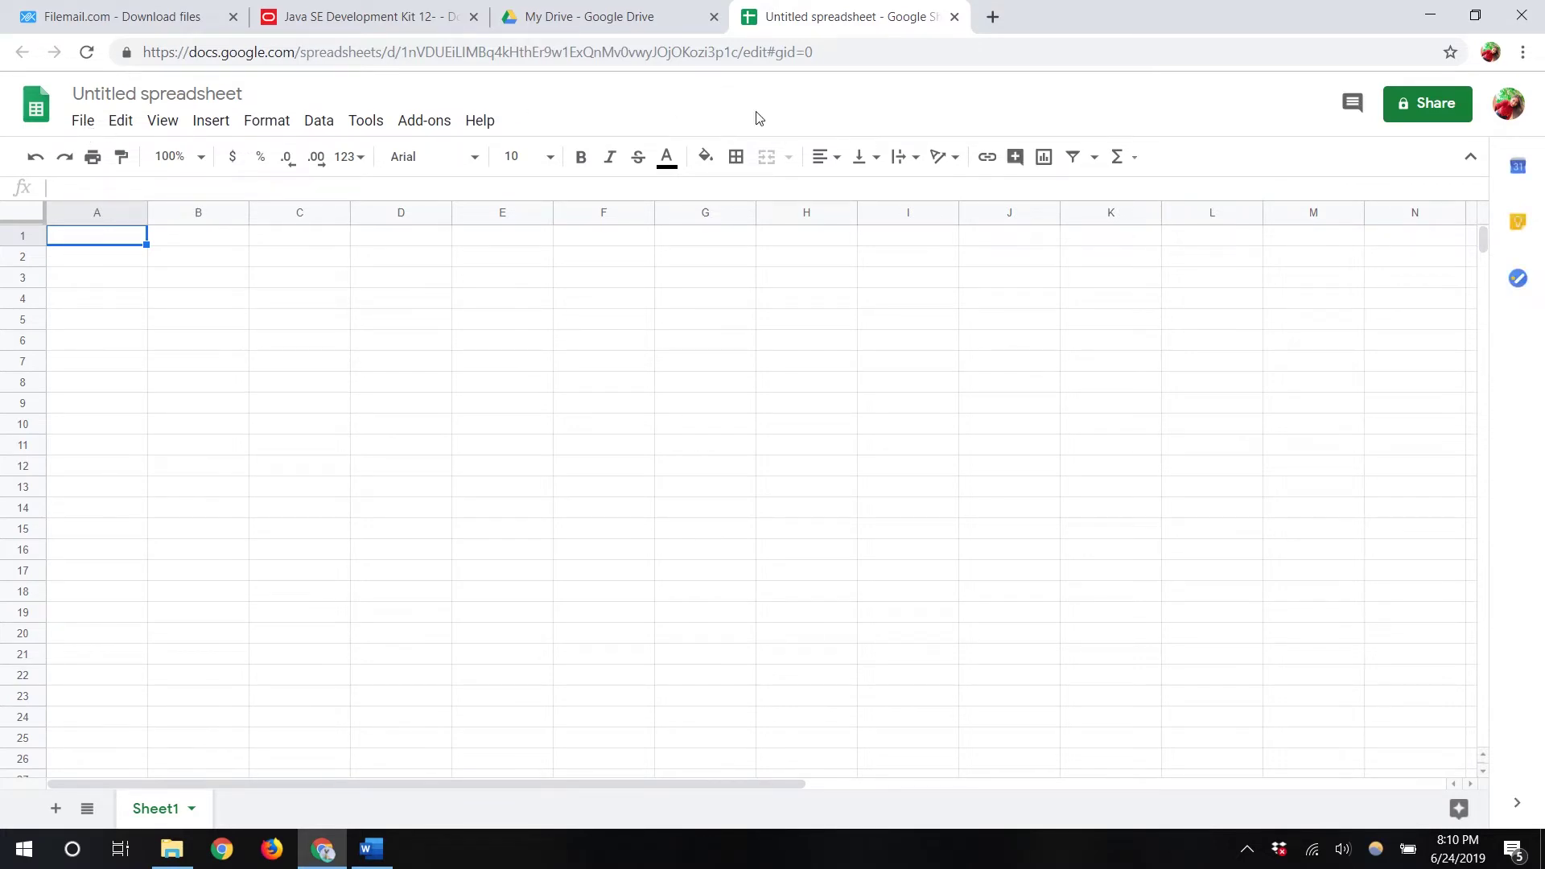
- Upload Gmails.xlsx from the extracted Windows folder in File Explorer to the blank spreadsheet's file import dialog
left_click(83, 127)
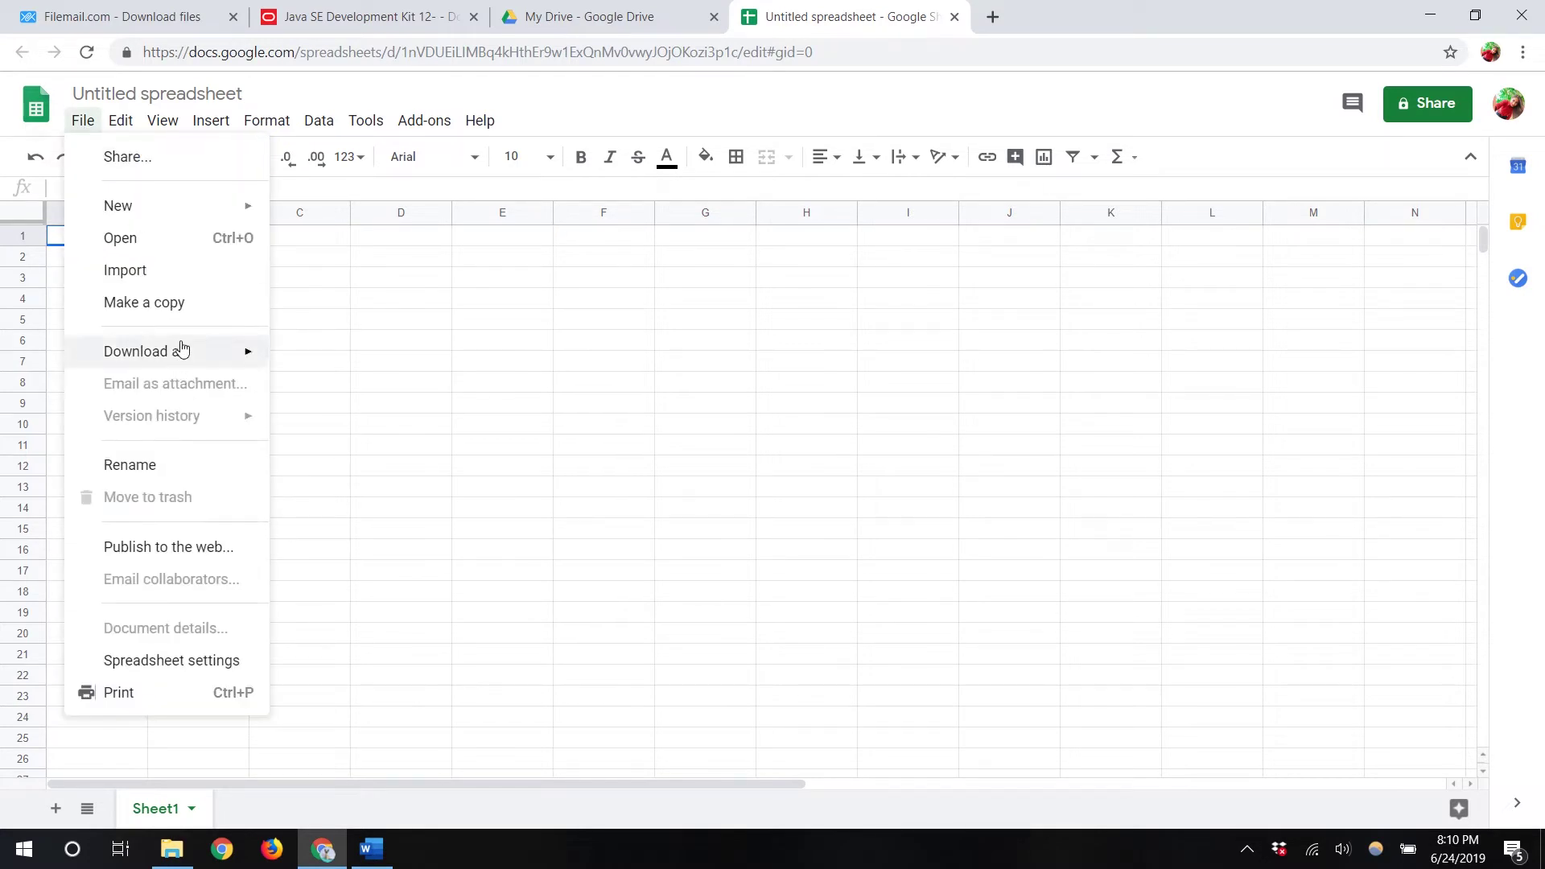
left_click(153, 277)
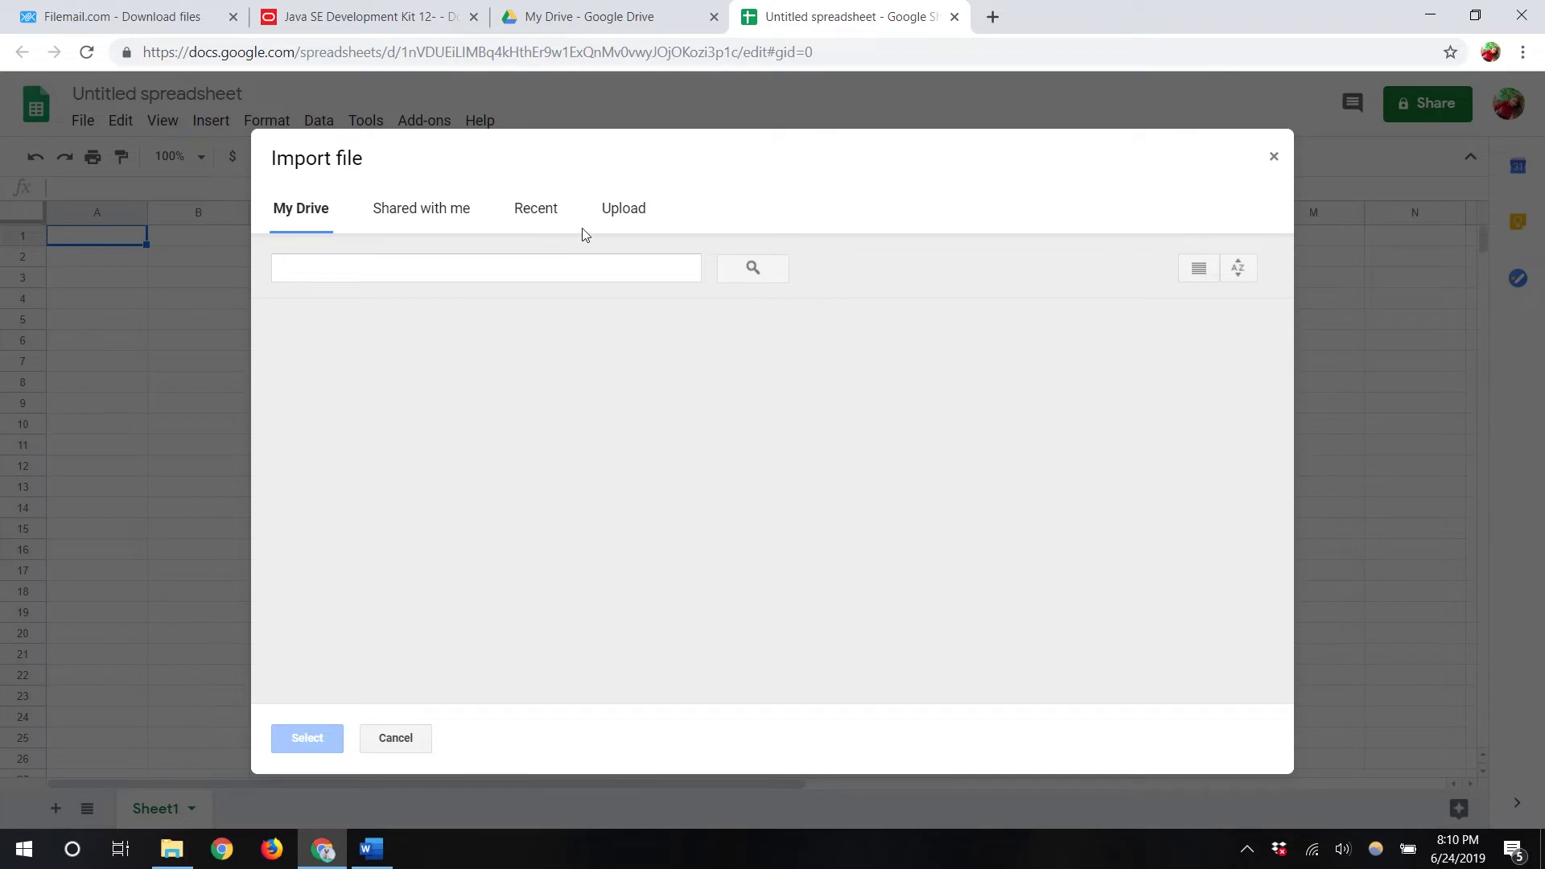
left_click(625, 217)
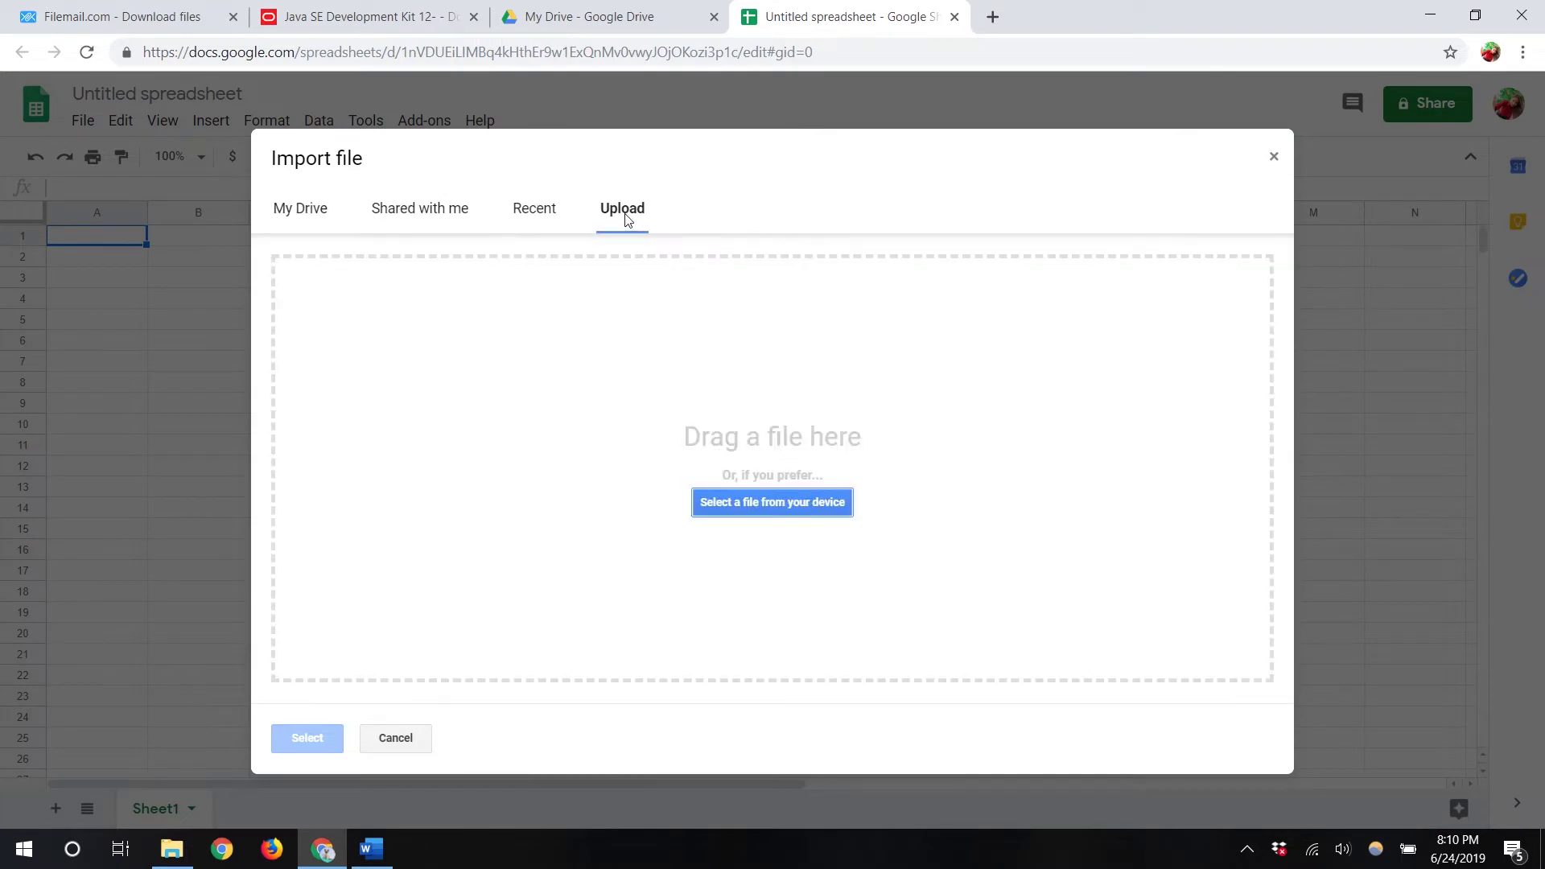
left_click(171, 848)
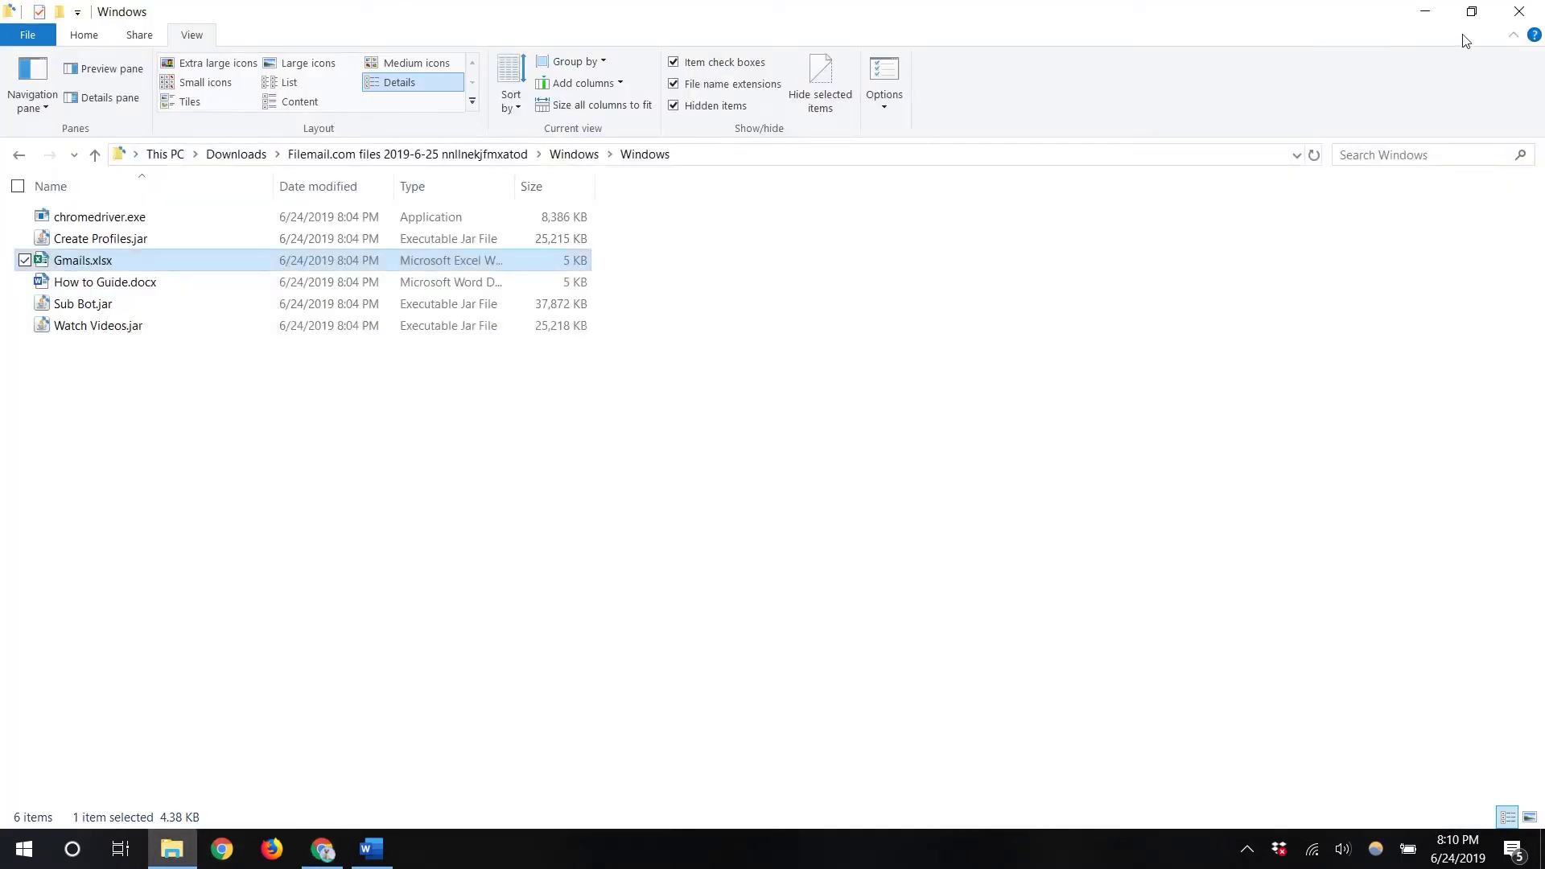
left_click(1472, 11)
left_click_drag(697, 159, 983, 447)
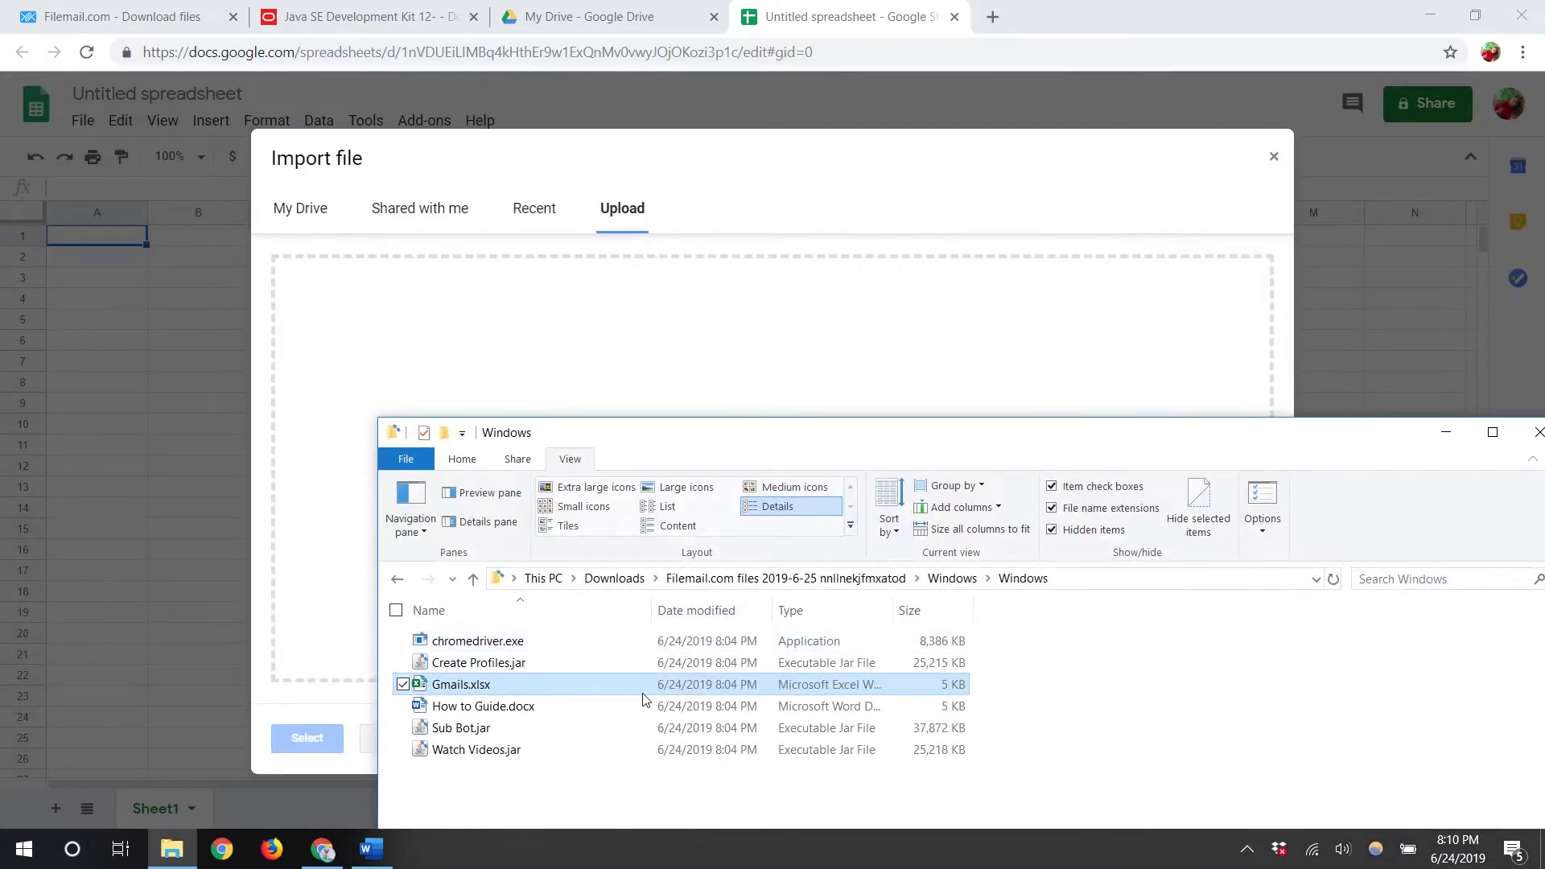
left_click_drag(648, 688, 716, 378)
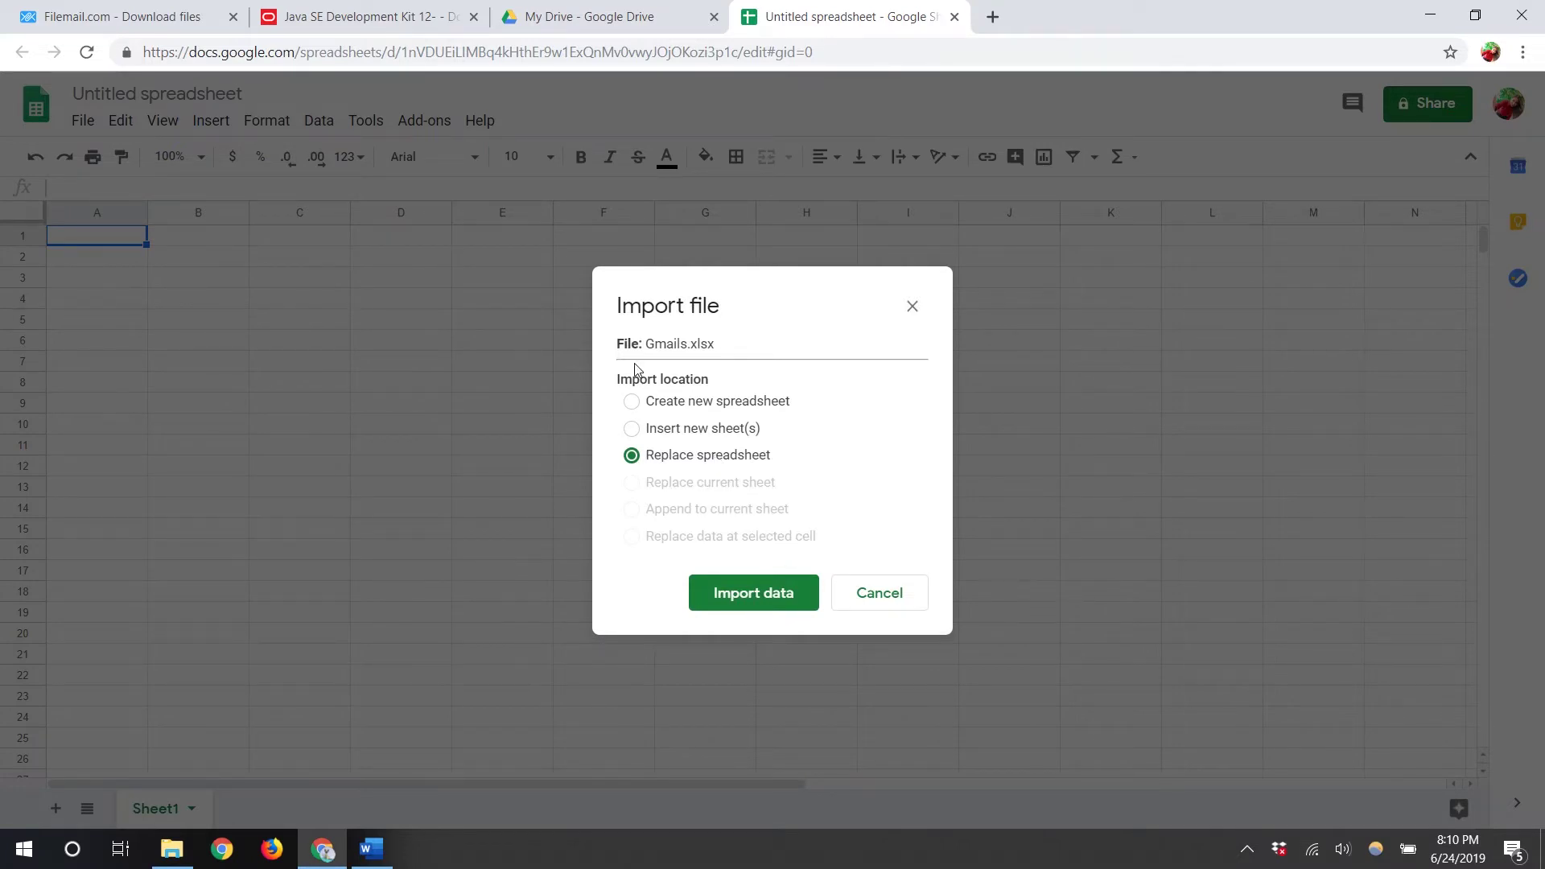
- Import Gmails.xlsx as a new spreadsheet, open it, and close the untitled spreadsheet
left_click(632, 402)
left_click(630, 456)
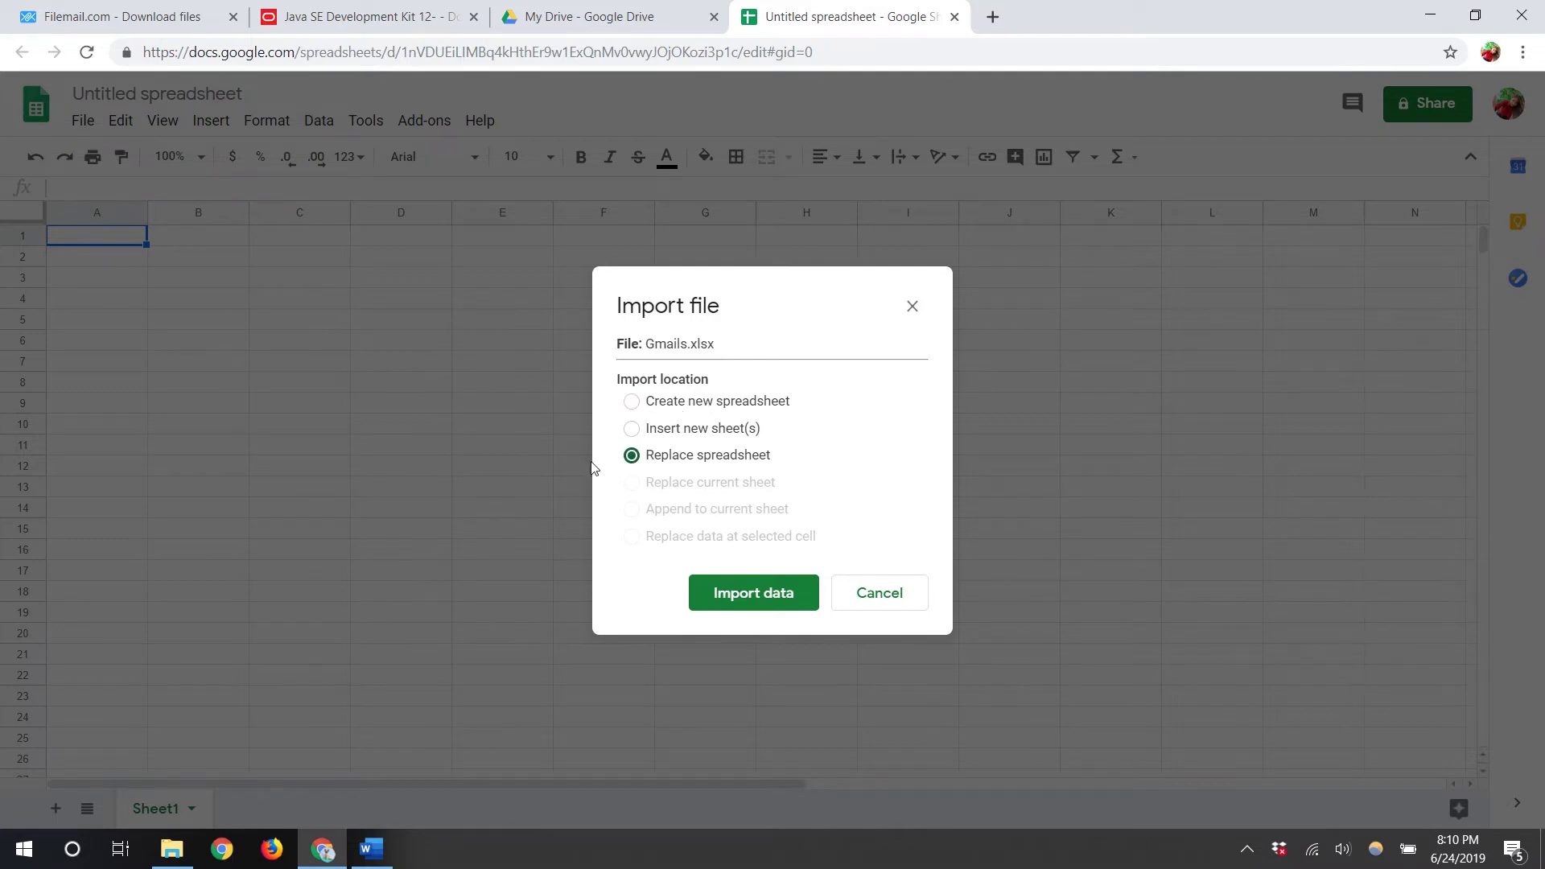
left_click(637, 406)
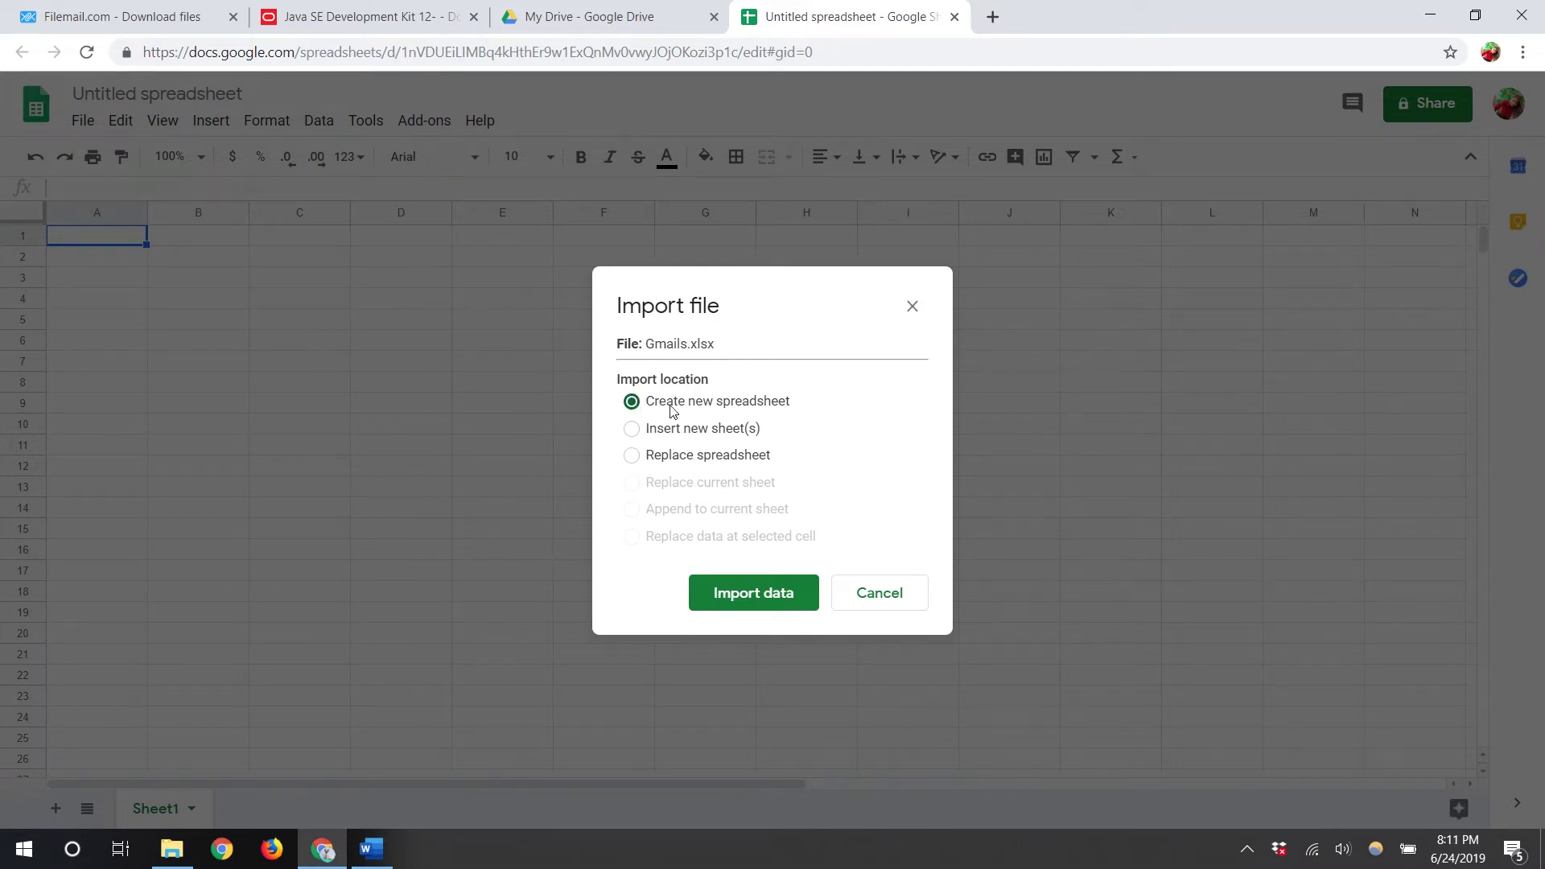
left_click(743, 592)
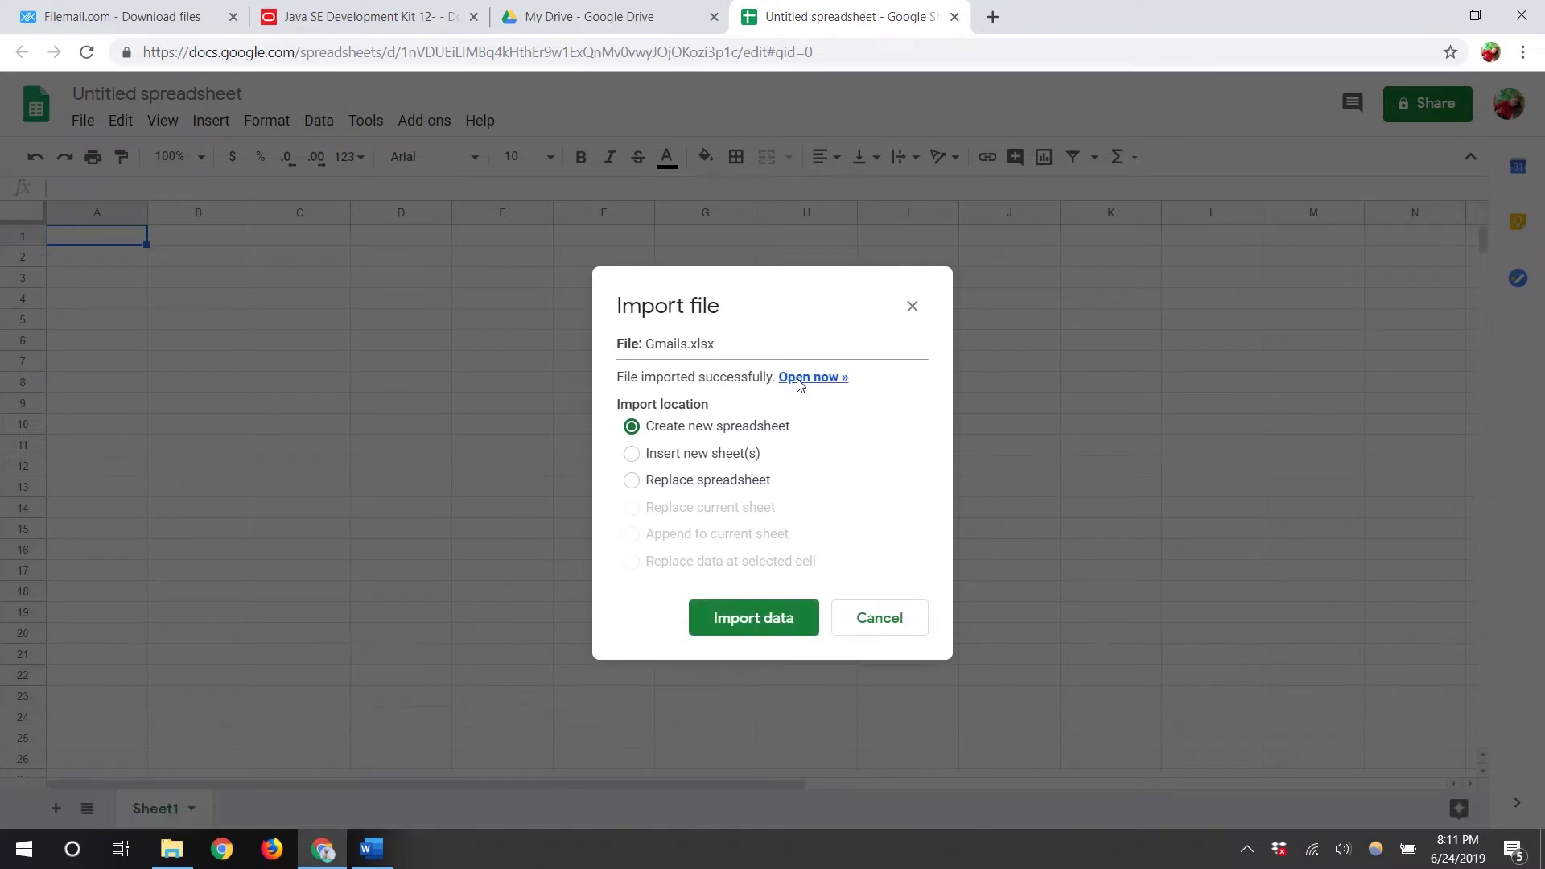
left_click(796, 378)
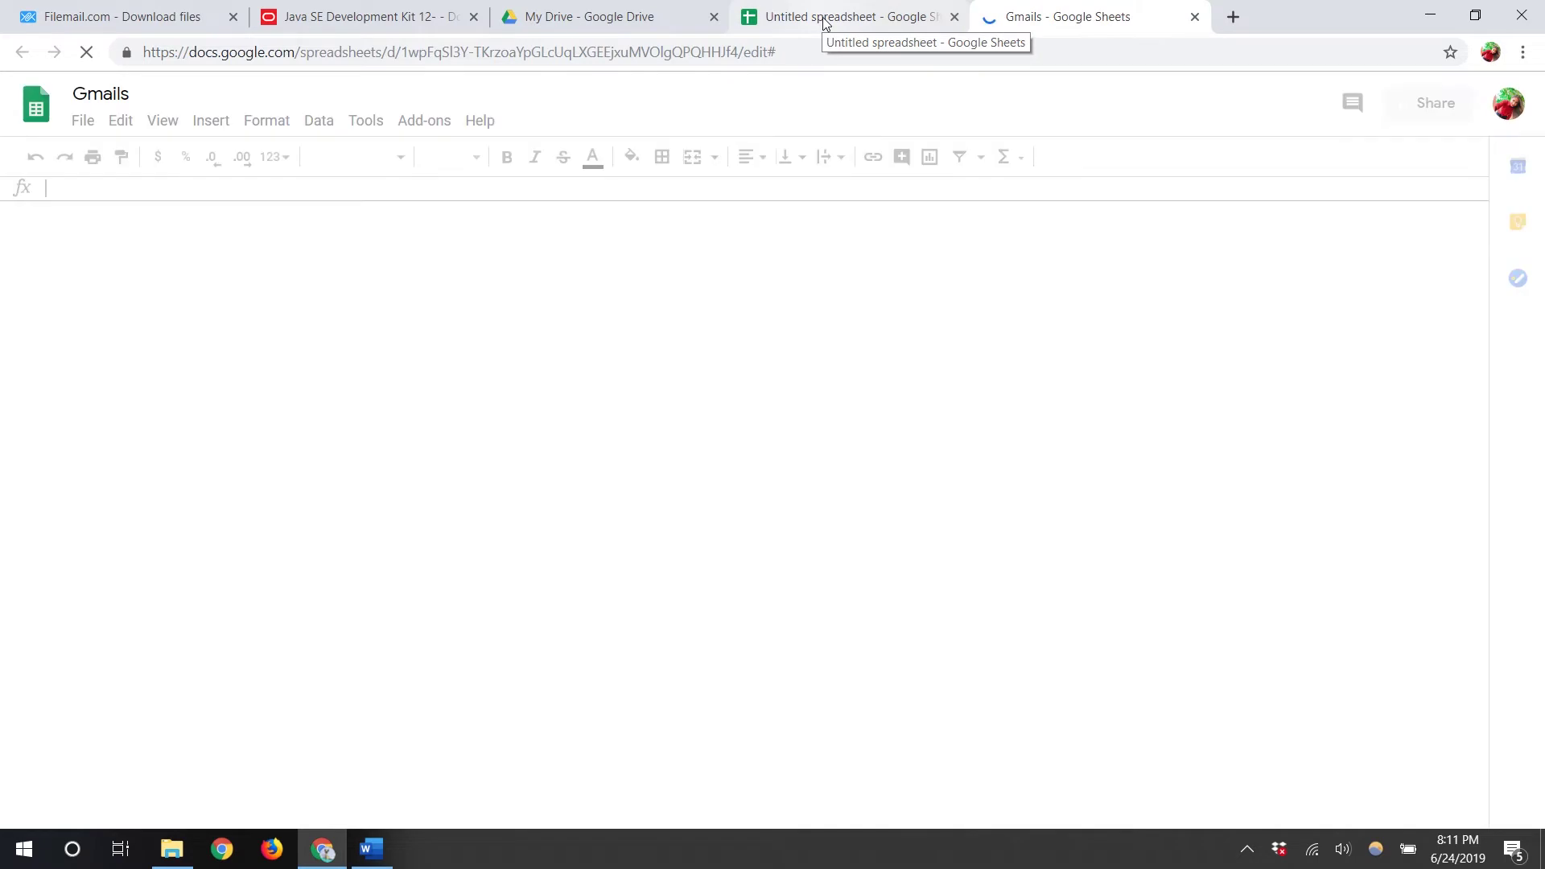
left_click(893, 23)
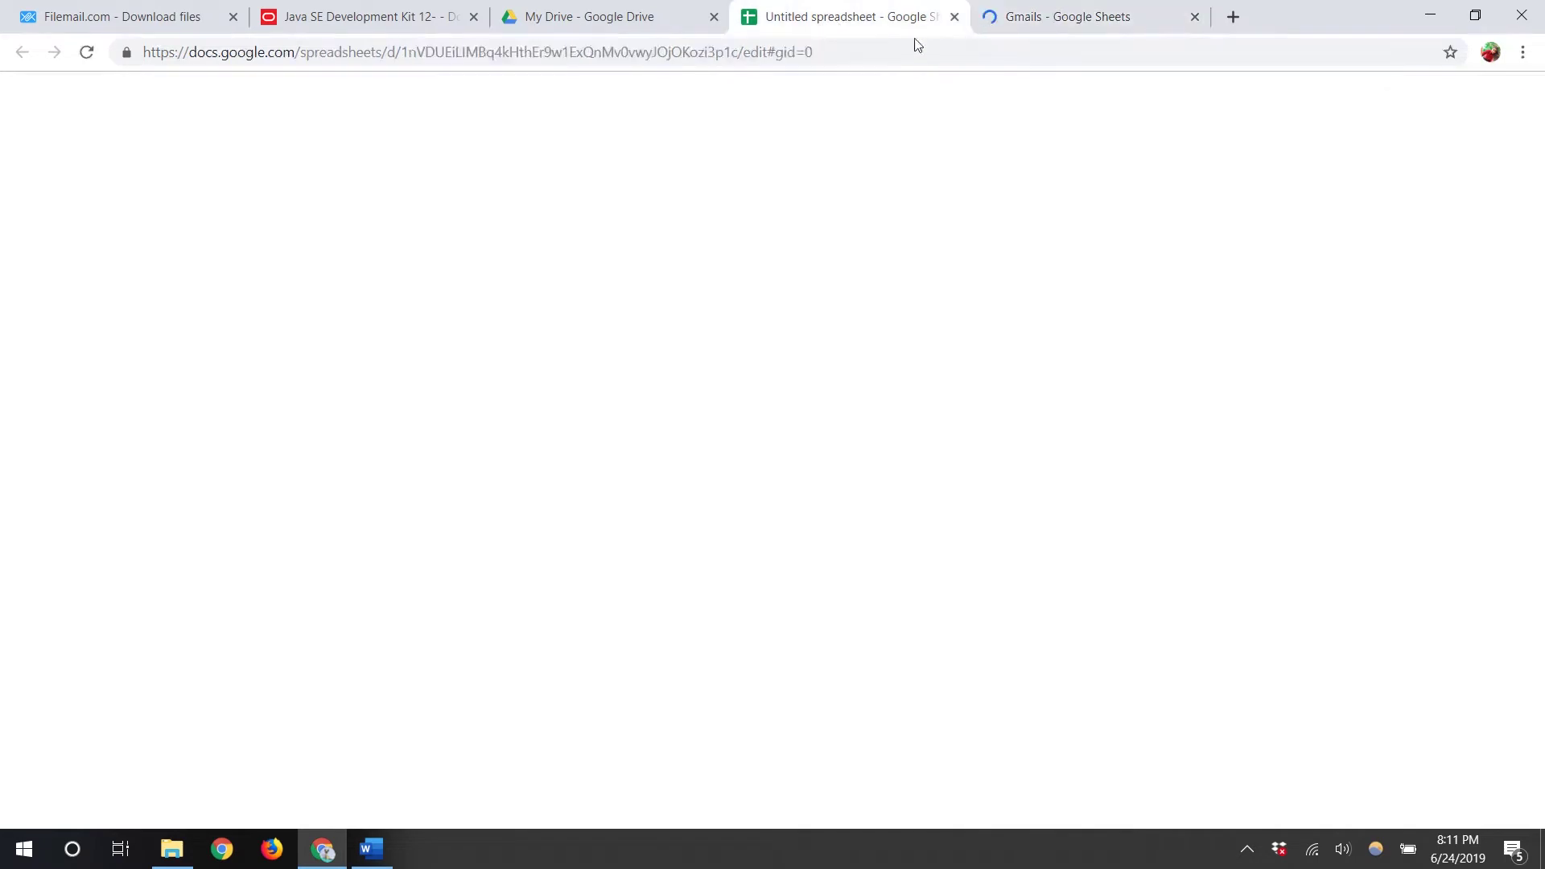
left_click(955, 17)
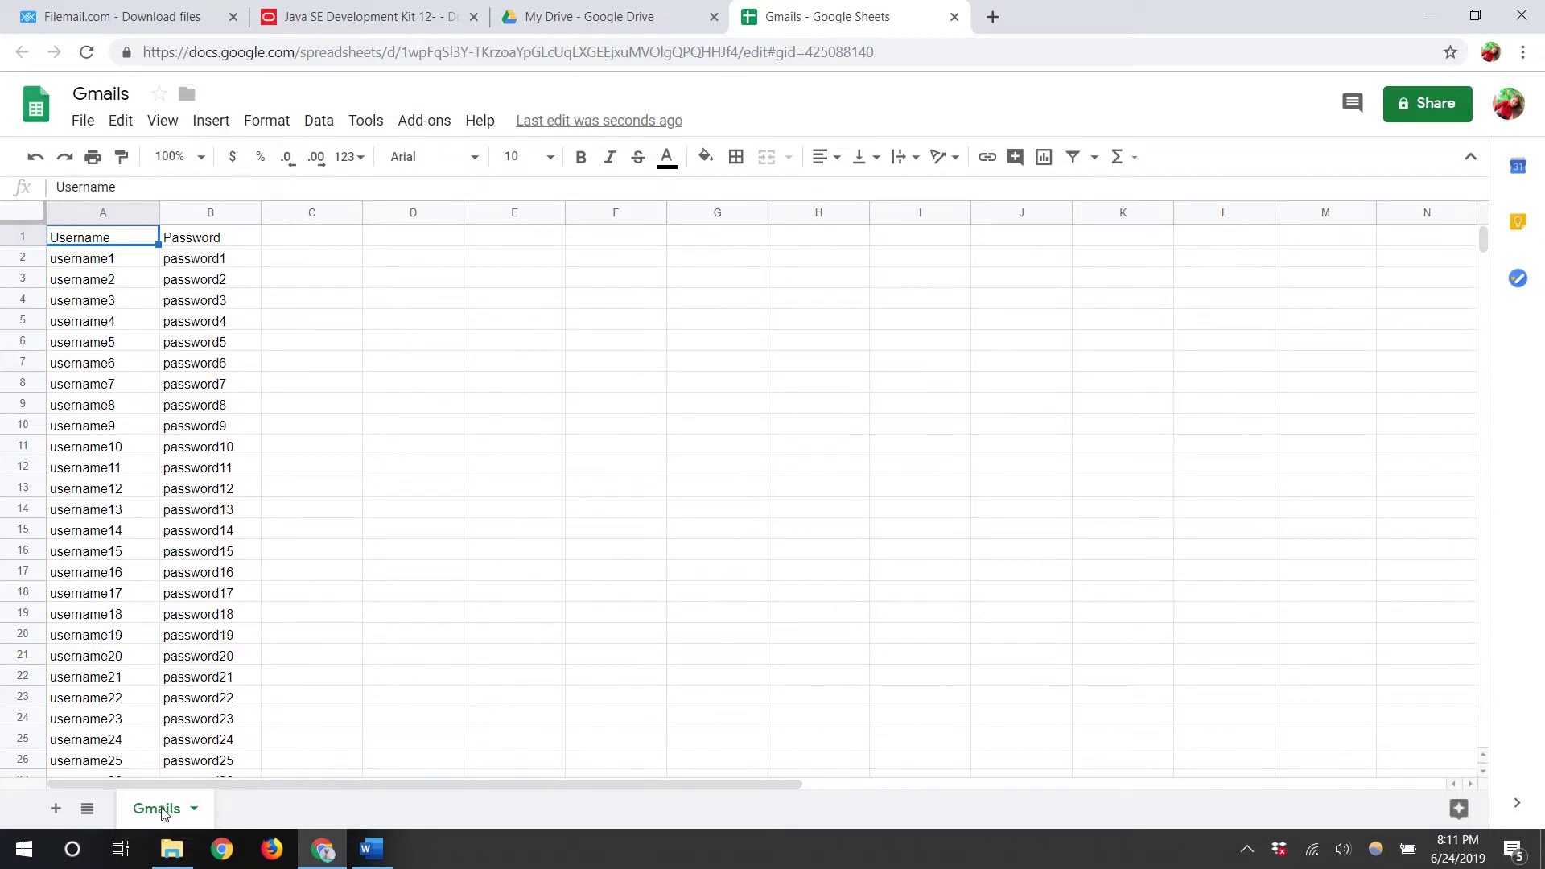
- Delete the empty rows 42 to 1000 below the username and password list in the Gmails sheet
left_click(175, 243)
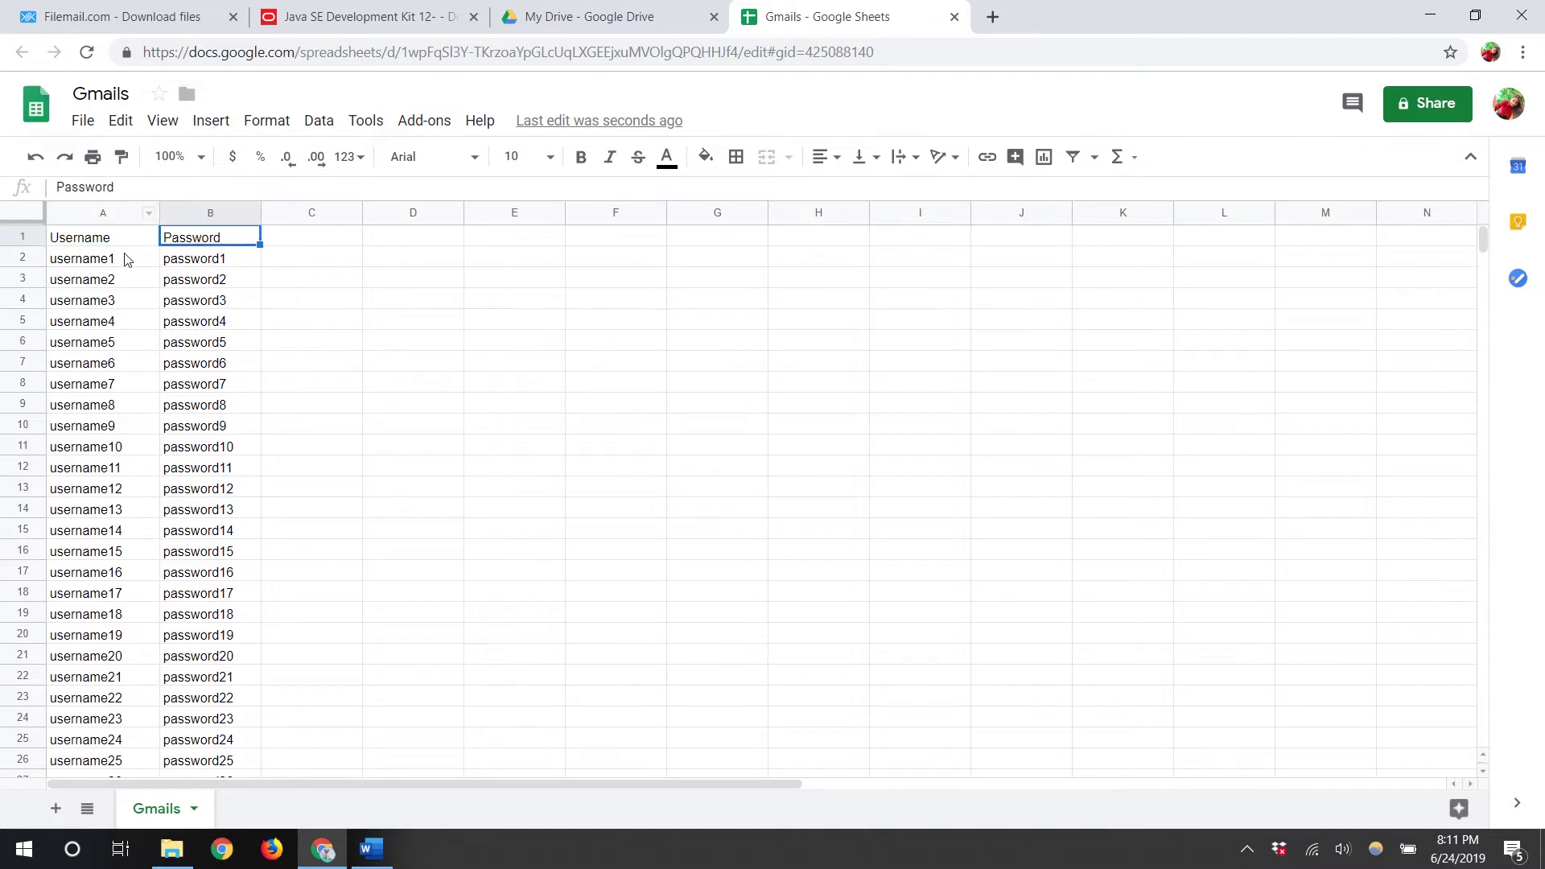
left_click(111, 243)
scroll(137, 427, "down", 10)
scroll(137, 427, "up", 5)
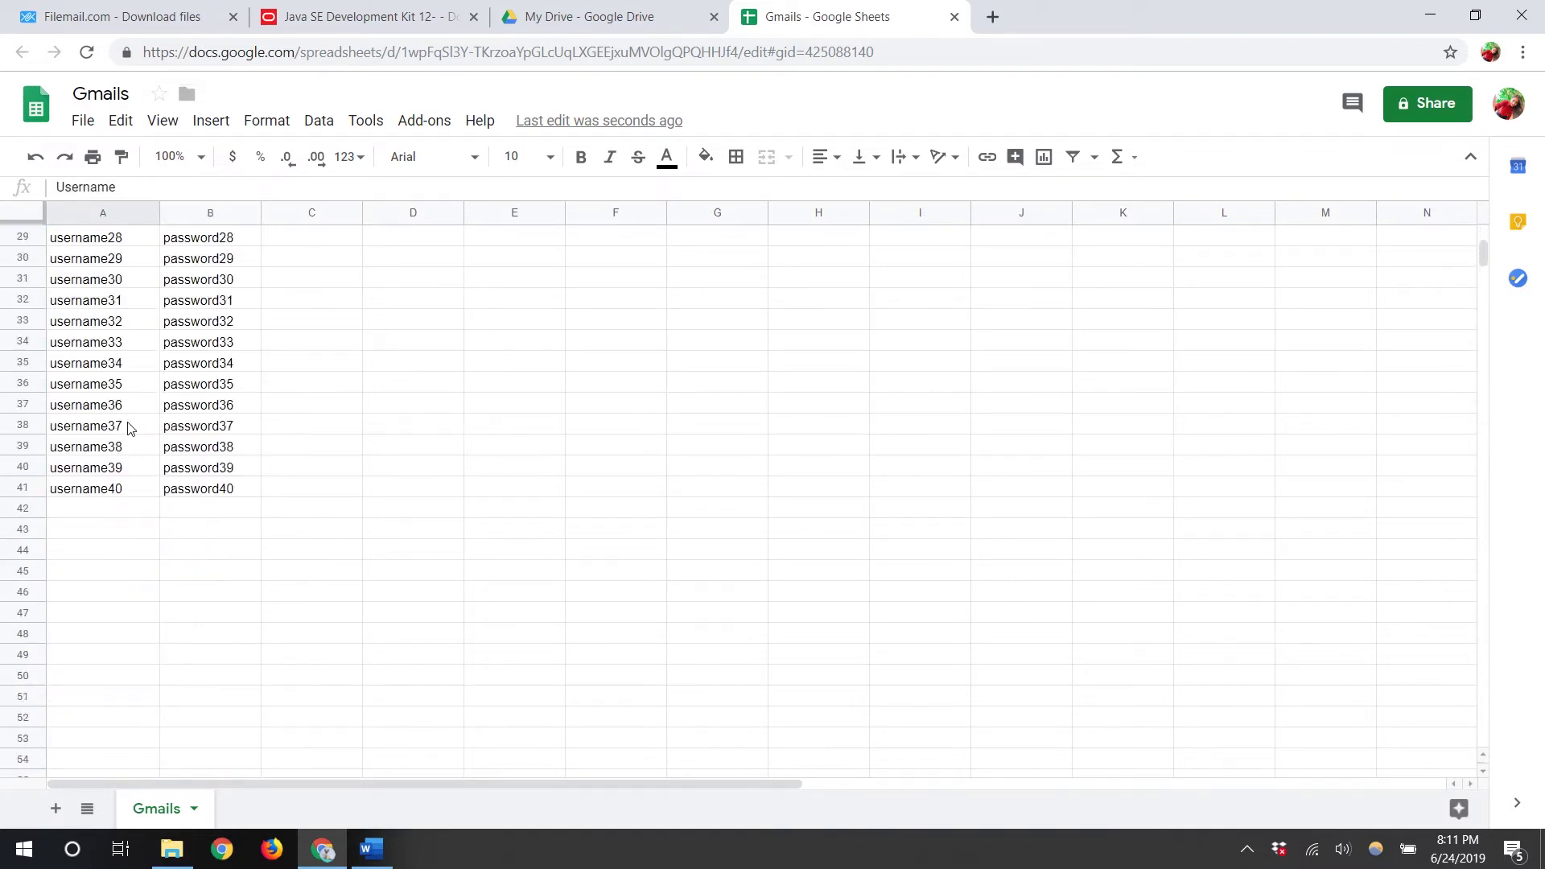
left_click(41, 508)
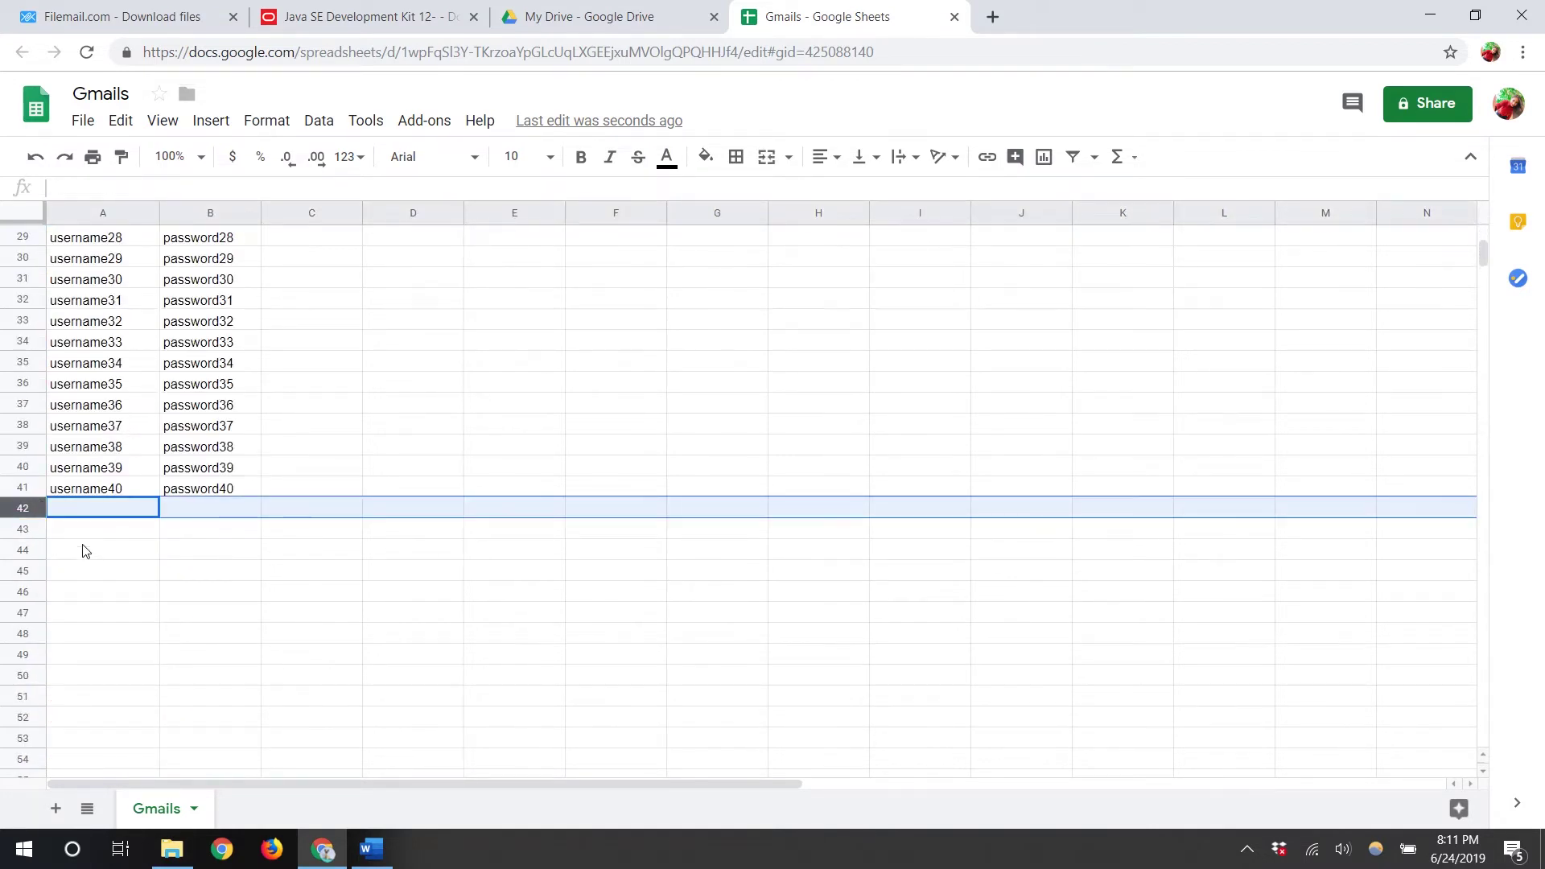
scroll(59, 542, "down", 9)
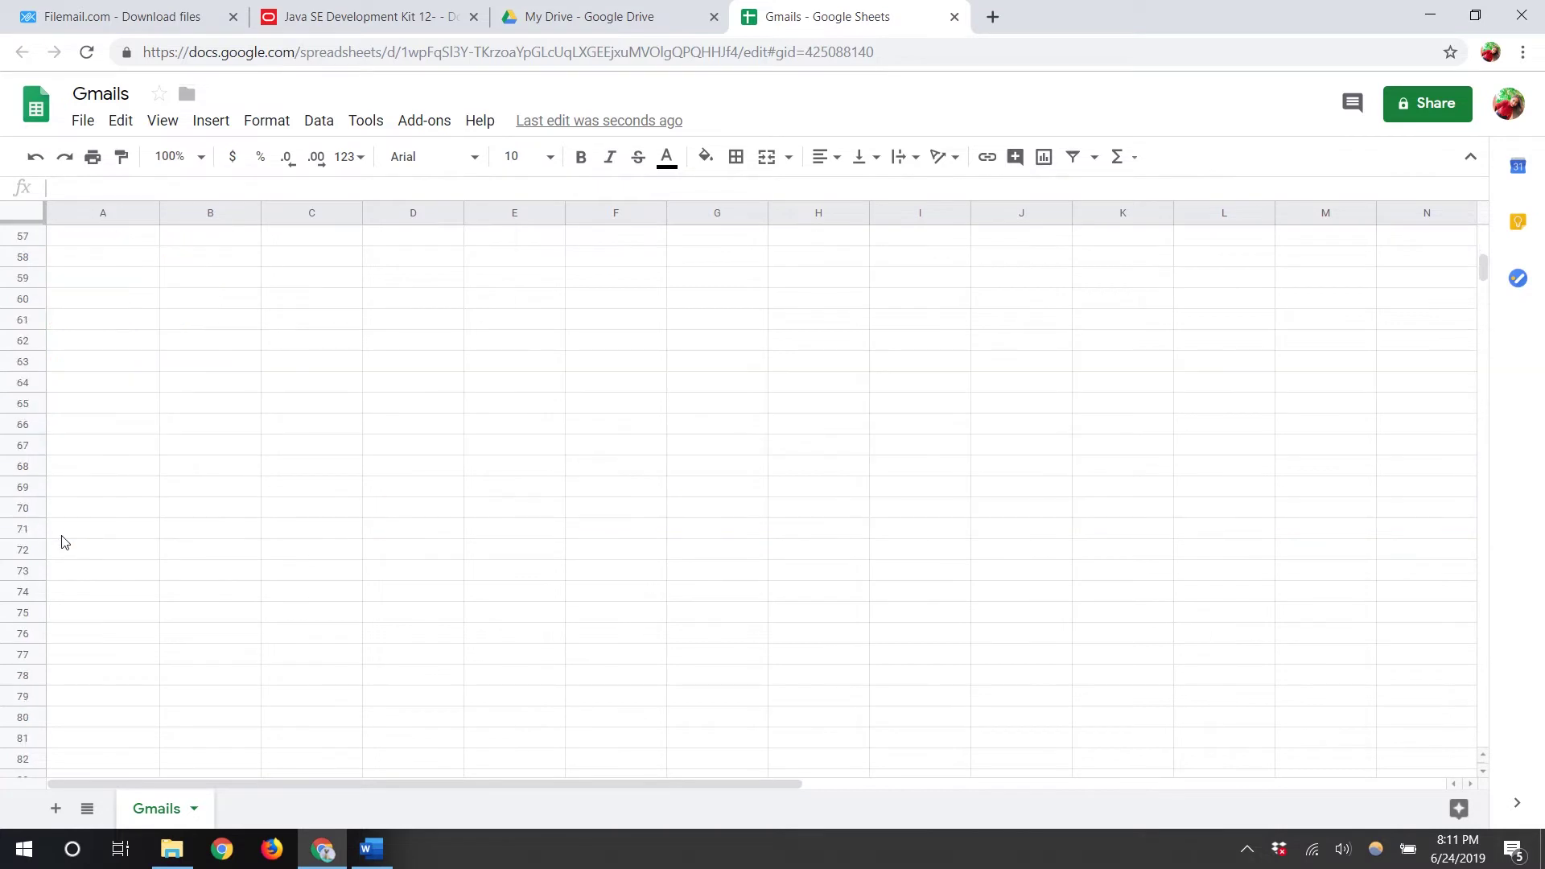
left_click_drag(1484, 272, 1483, 803)
left_click(839, 680)
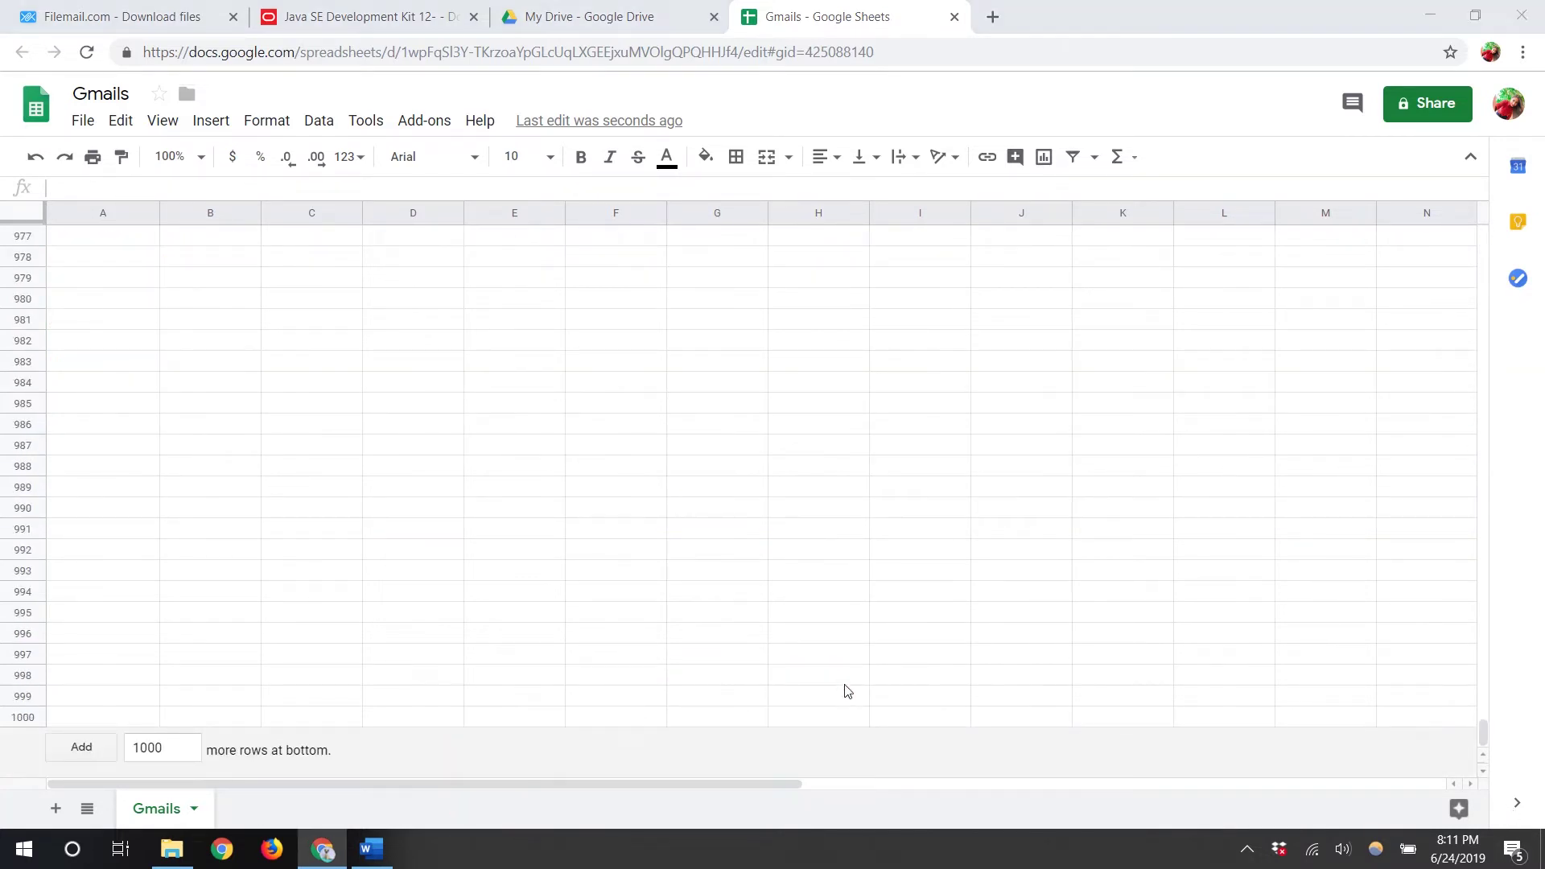
left_click(22, 717)
key("ctrl+shift+Up")
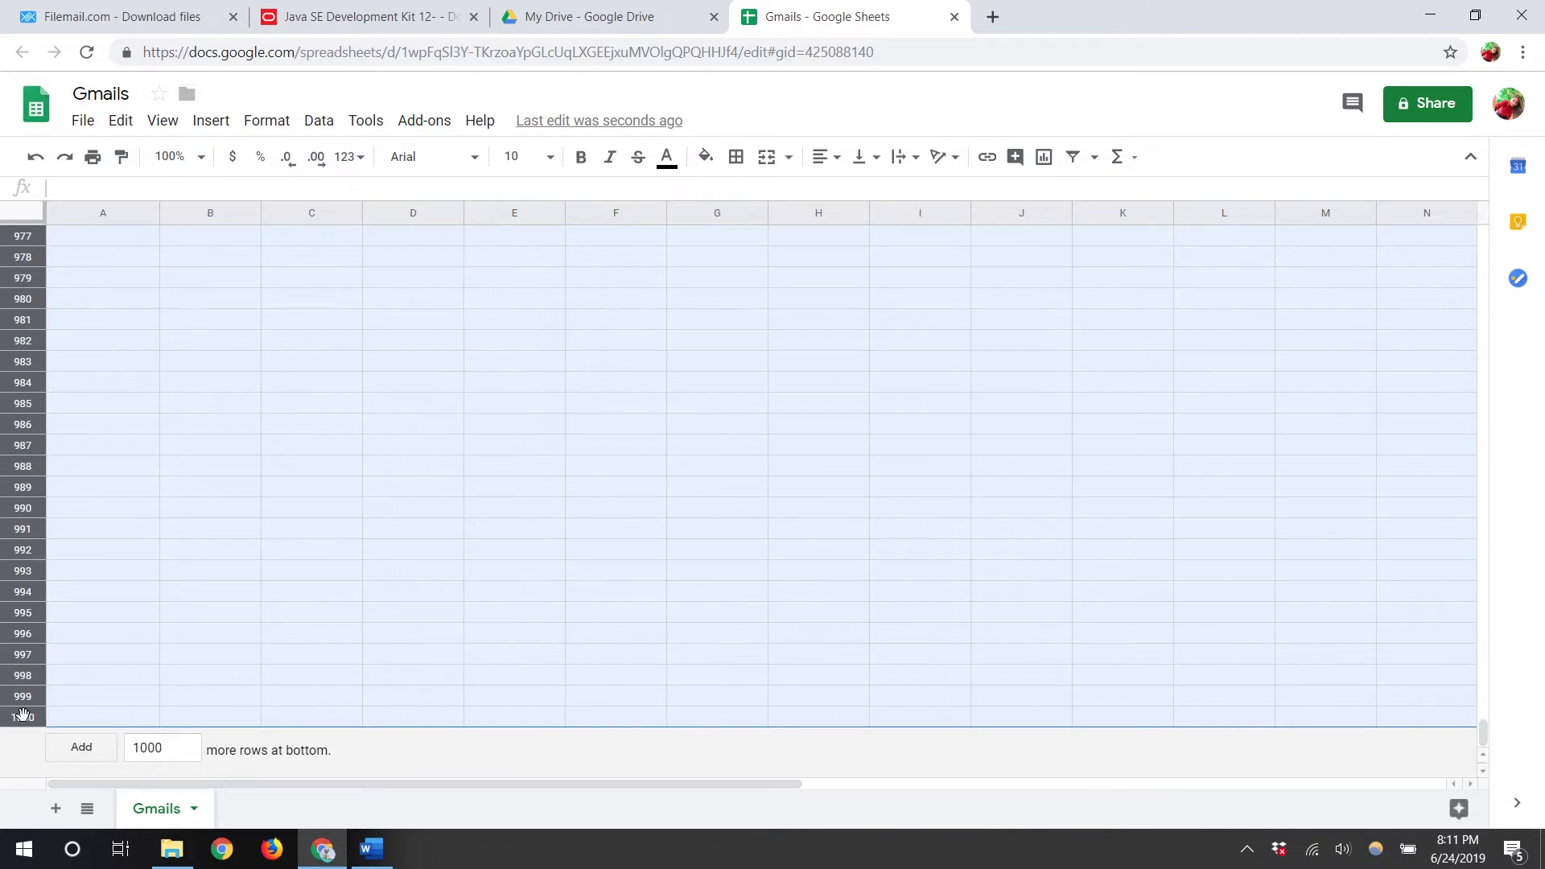
right_click(27, 593)
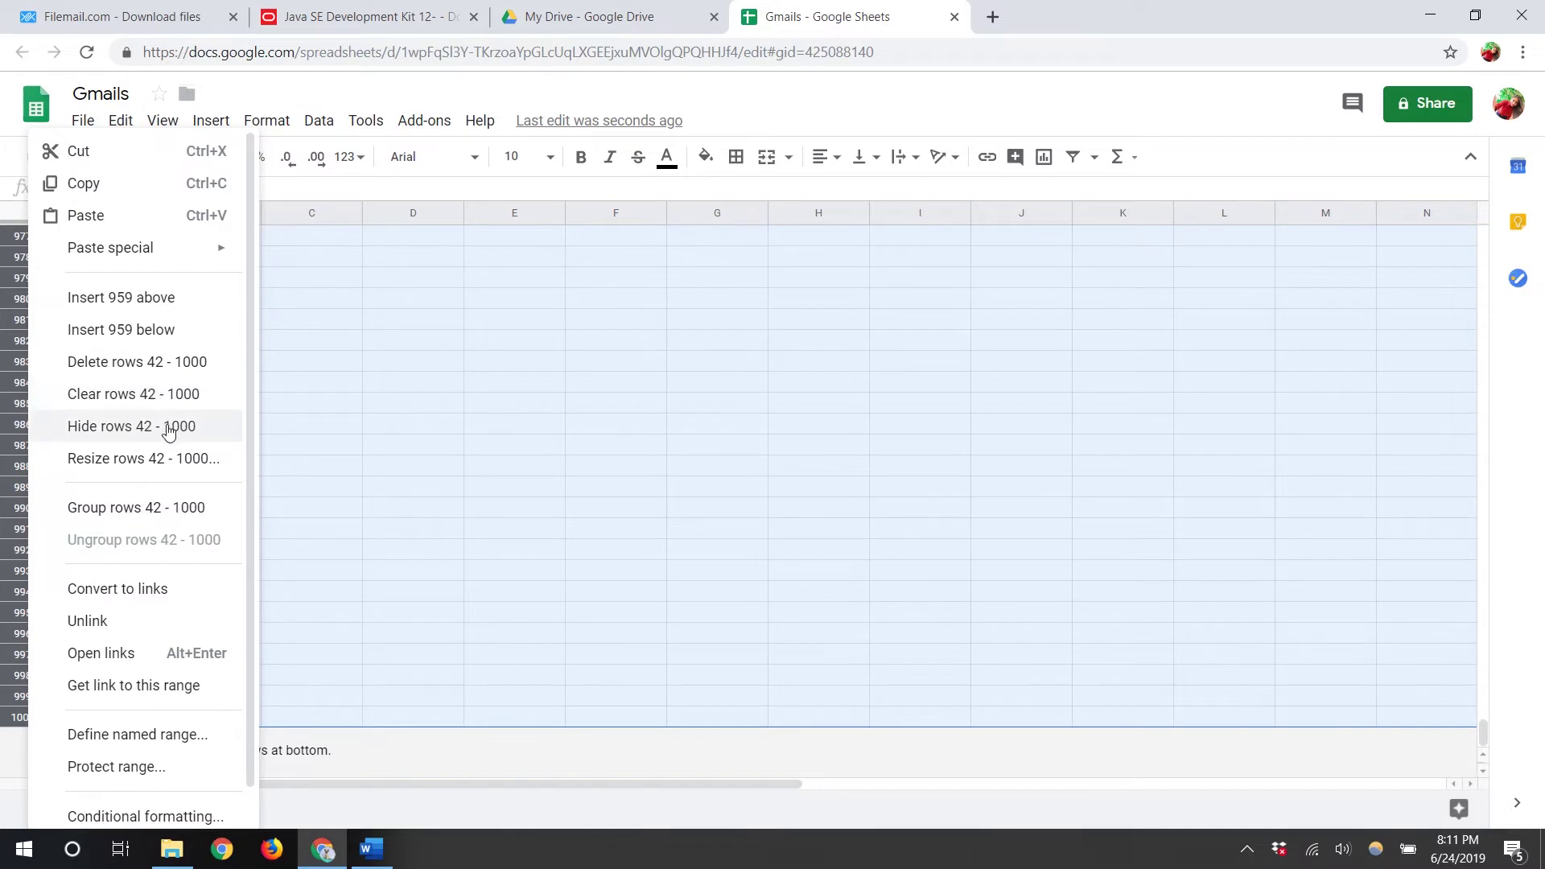
left_click(187, 363)
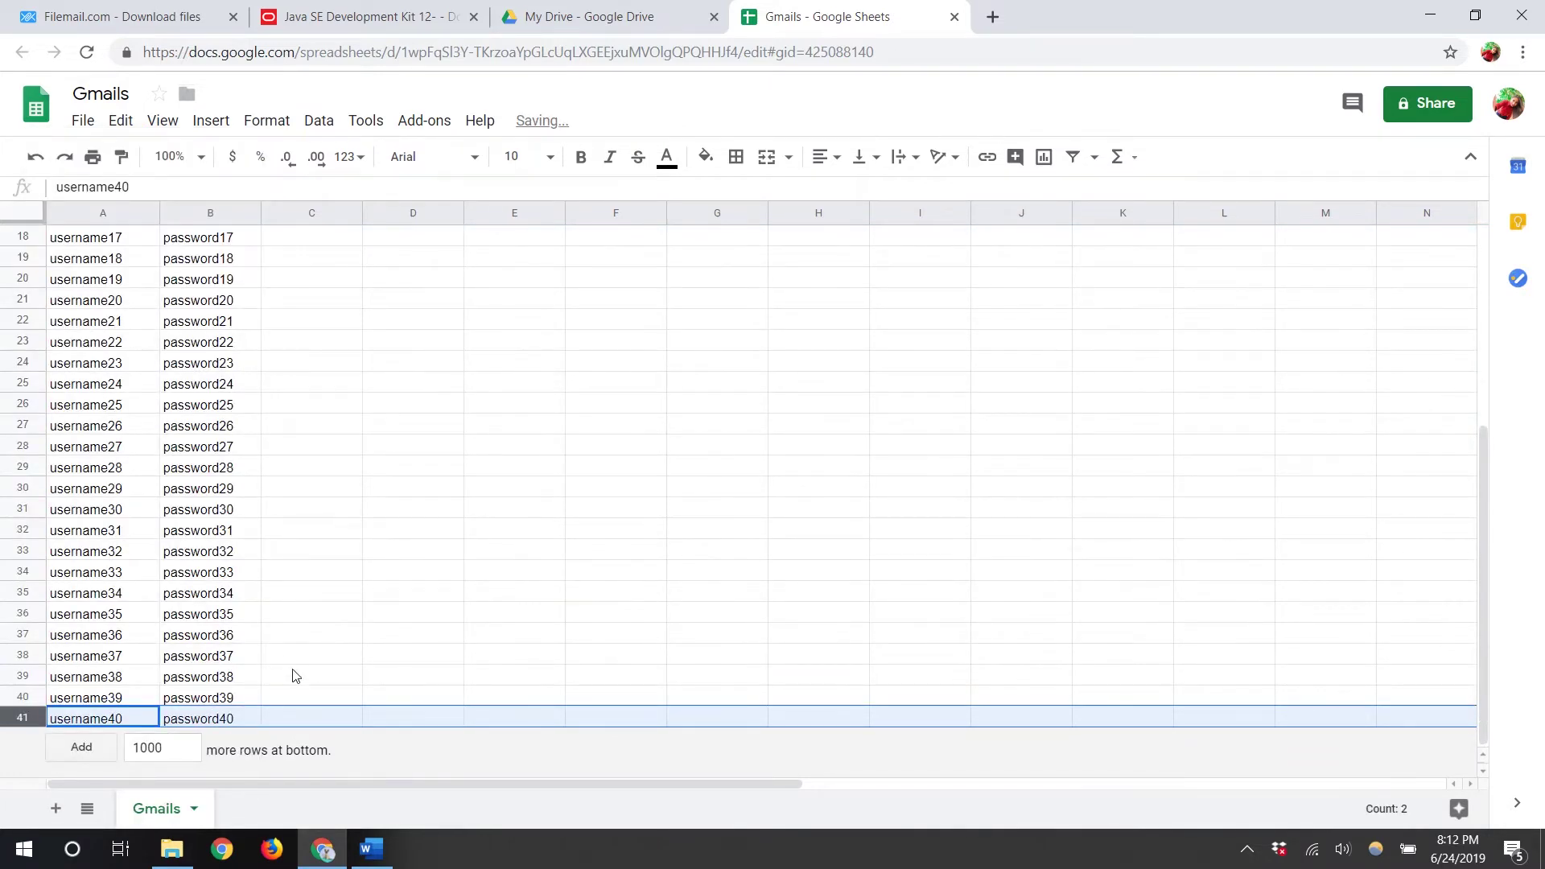
- Replace the placeholder usernames in A2:A41 by pasting the copied account usernames
left_click(181, 630)
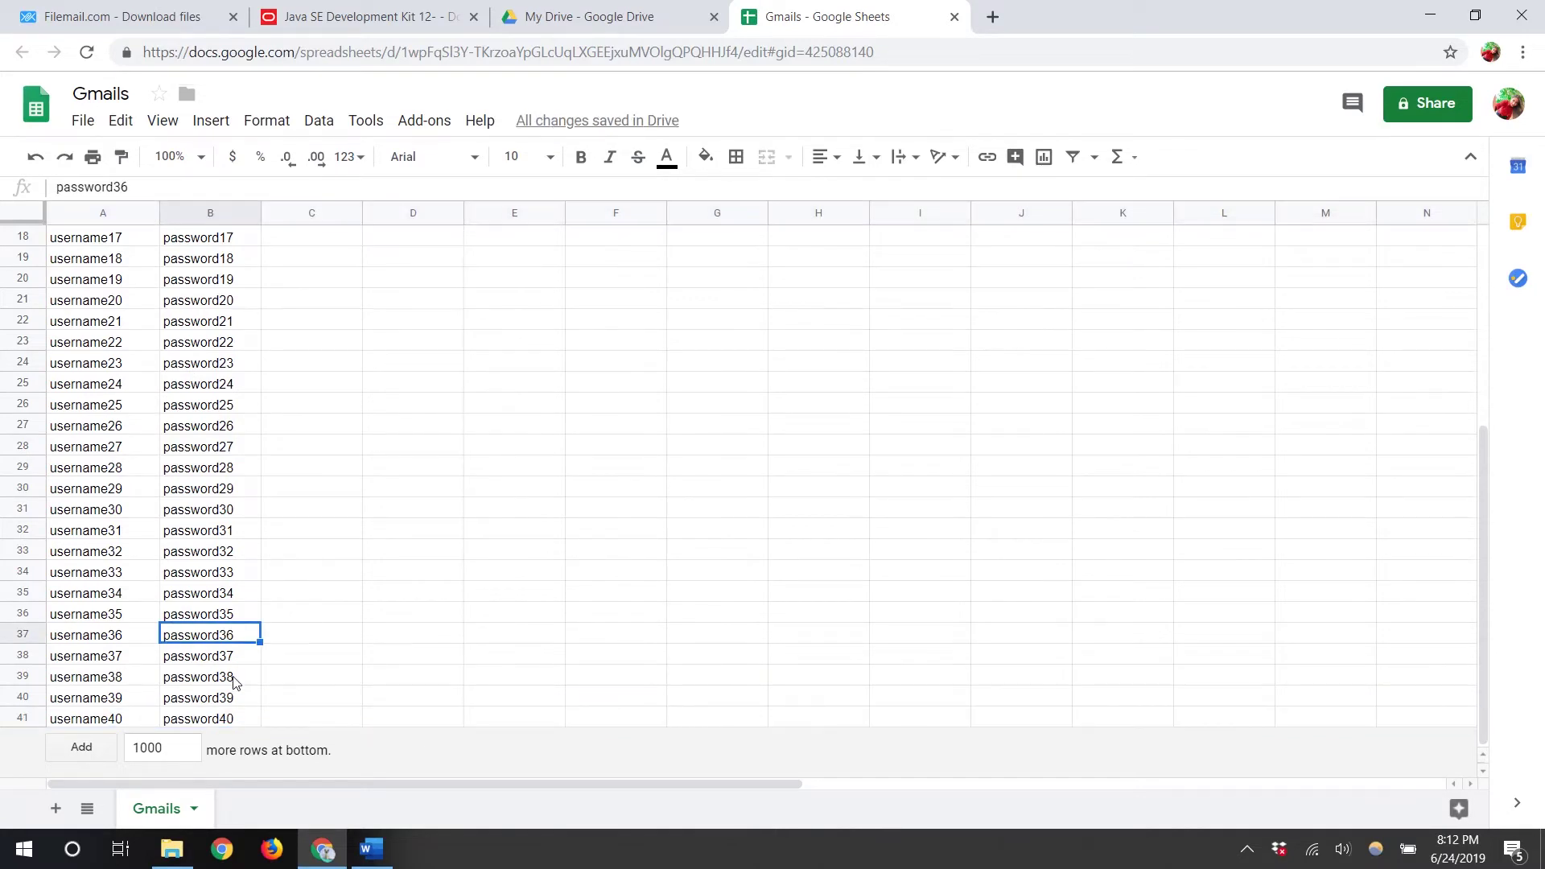
scroll(231, 678, "up", 6)
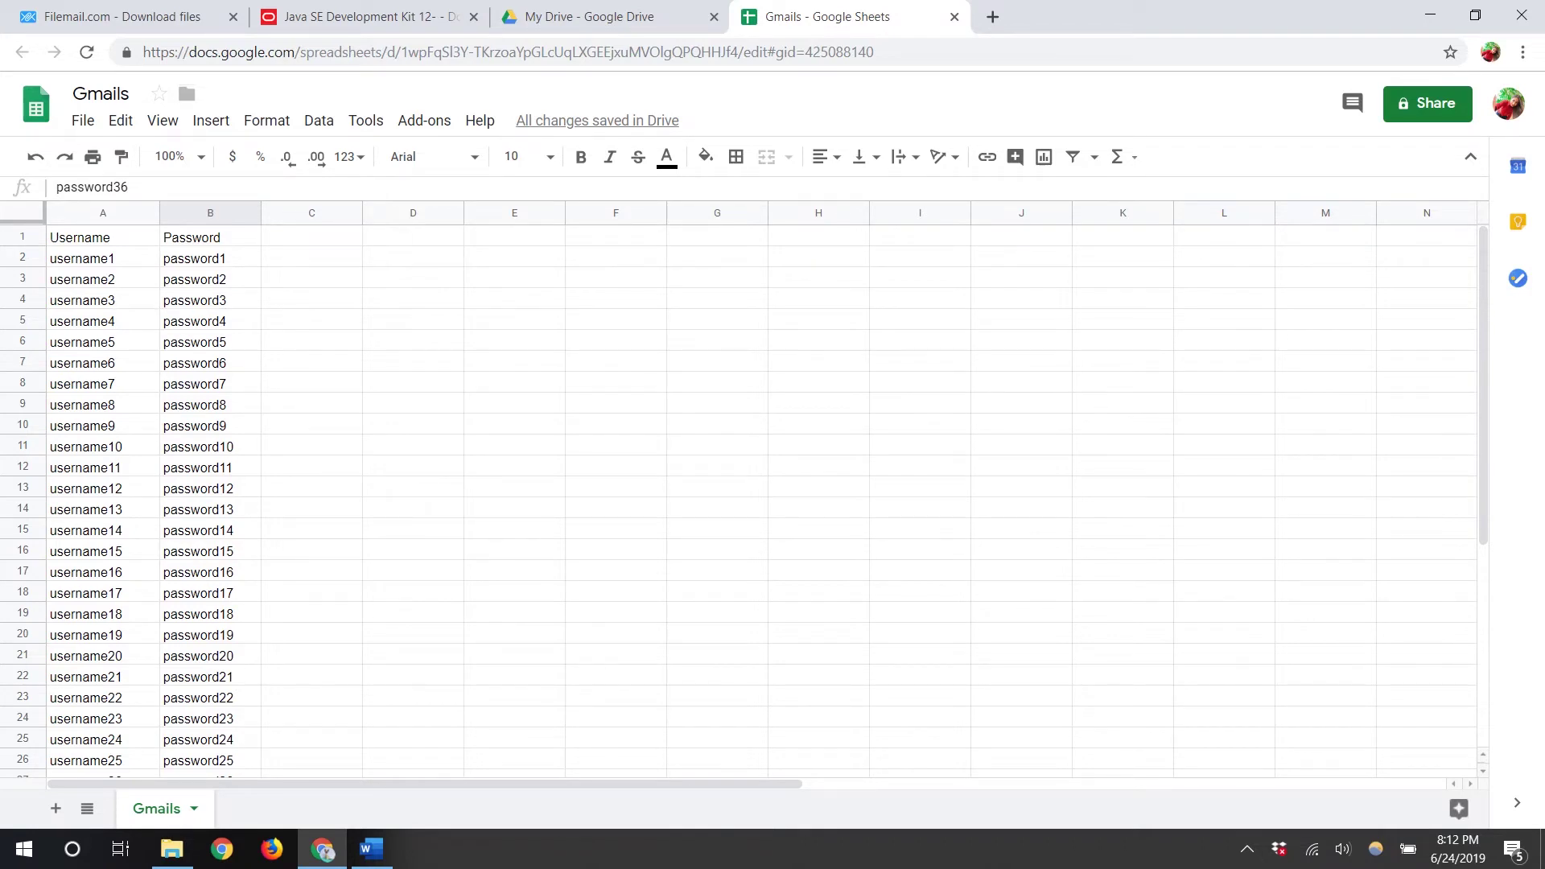
left_click(80, 258)
scroll(113, 483, "down", 6)
left_click(113, 713, "shift")
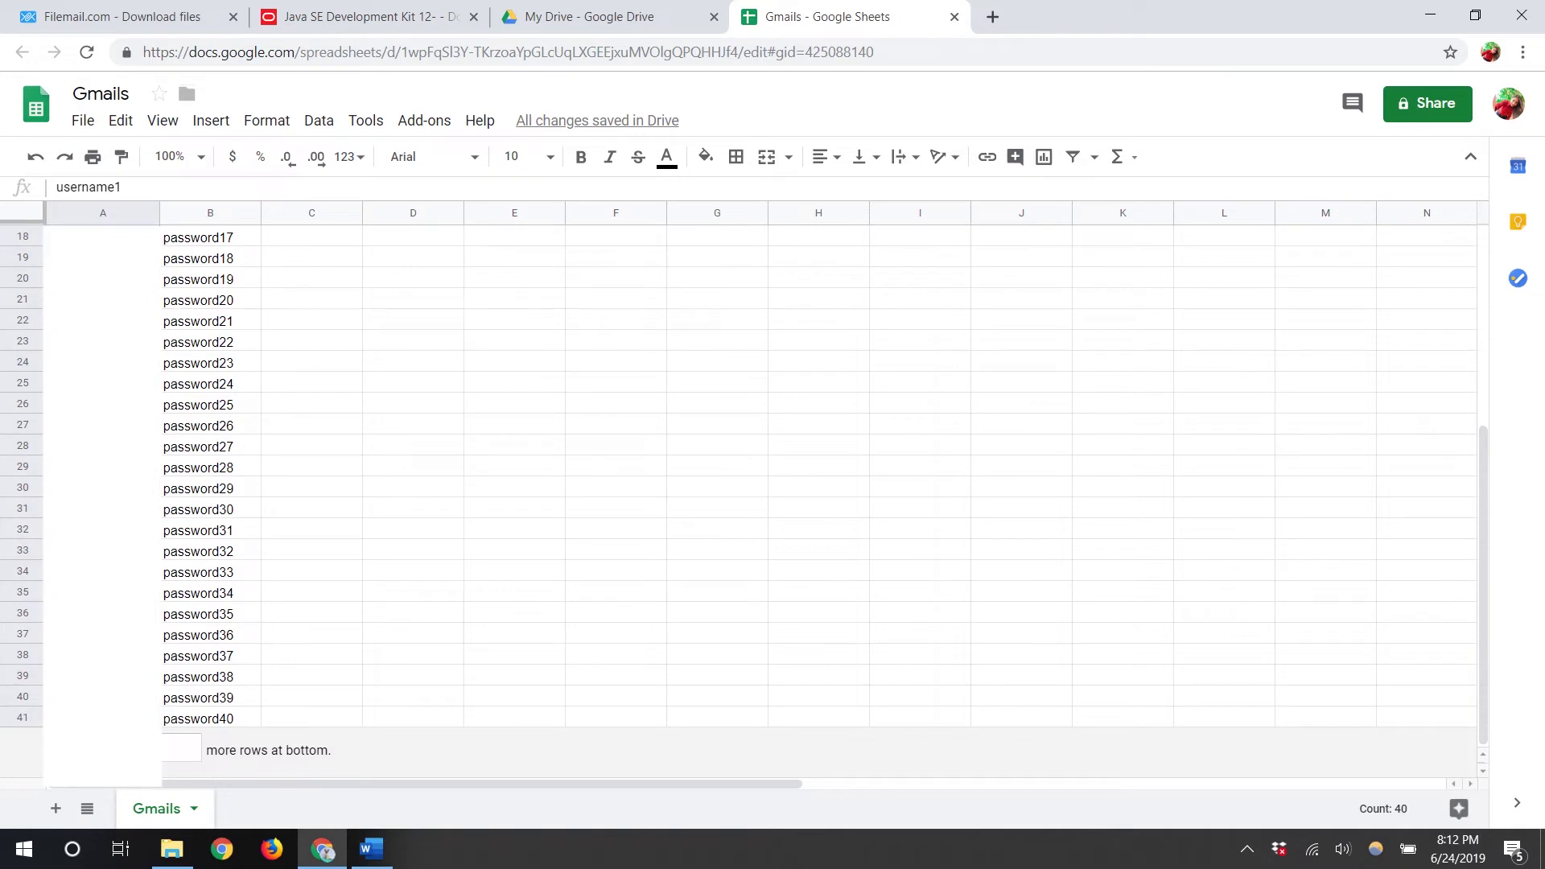
key("ctrl+v")
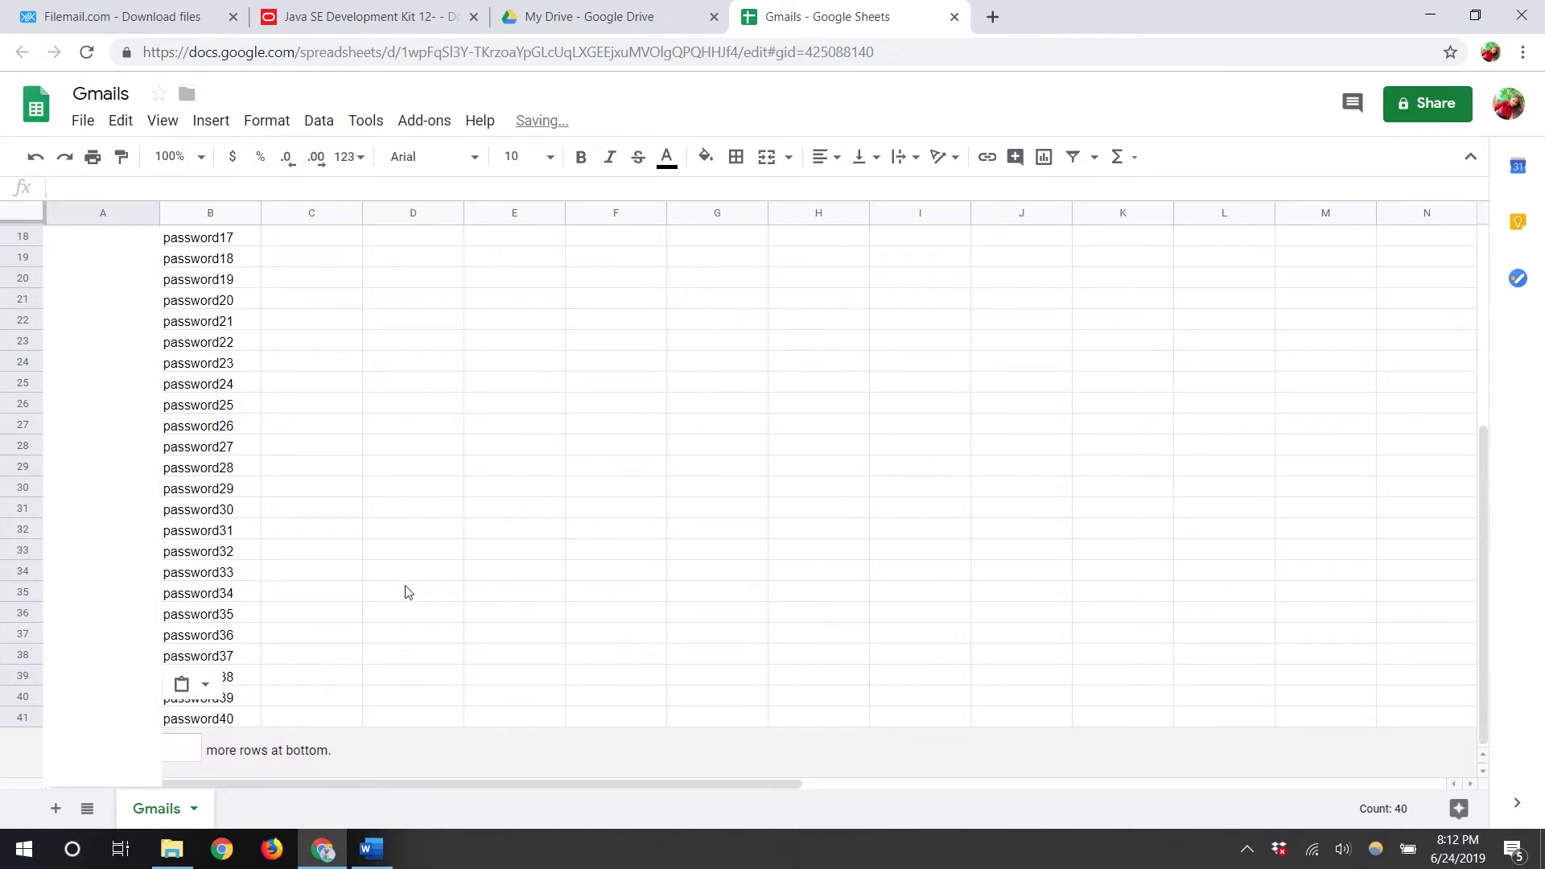
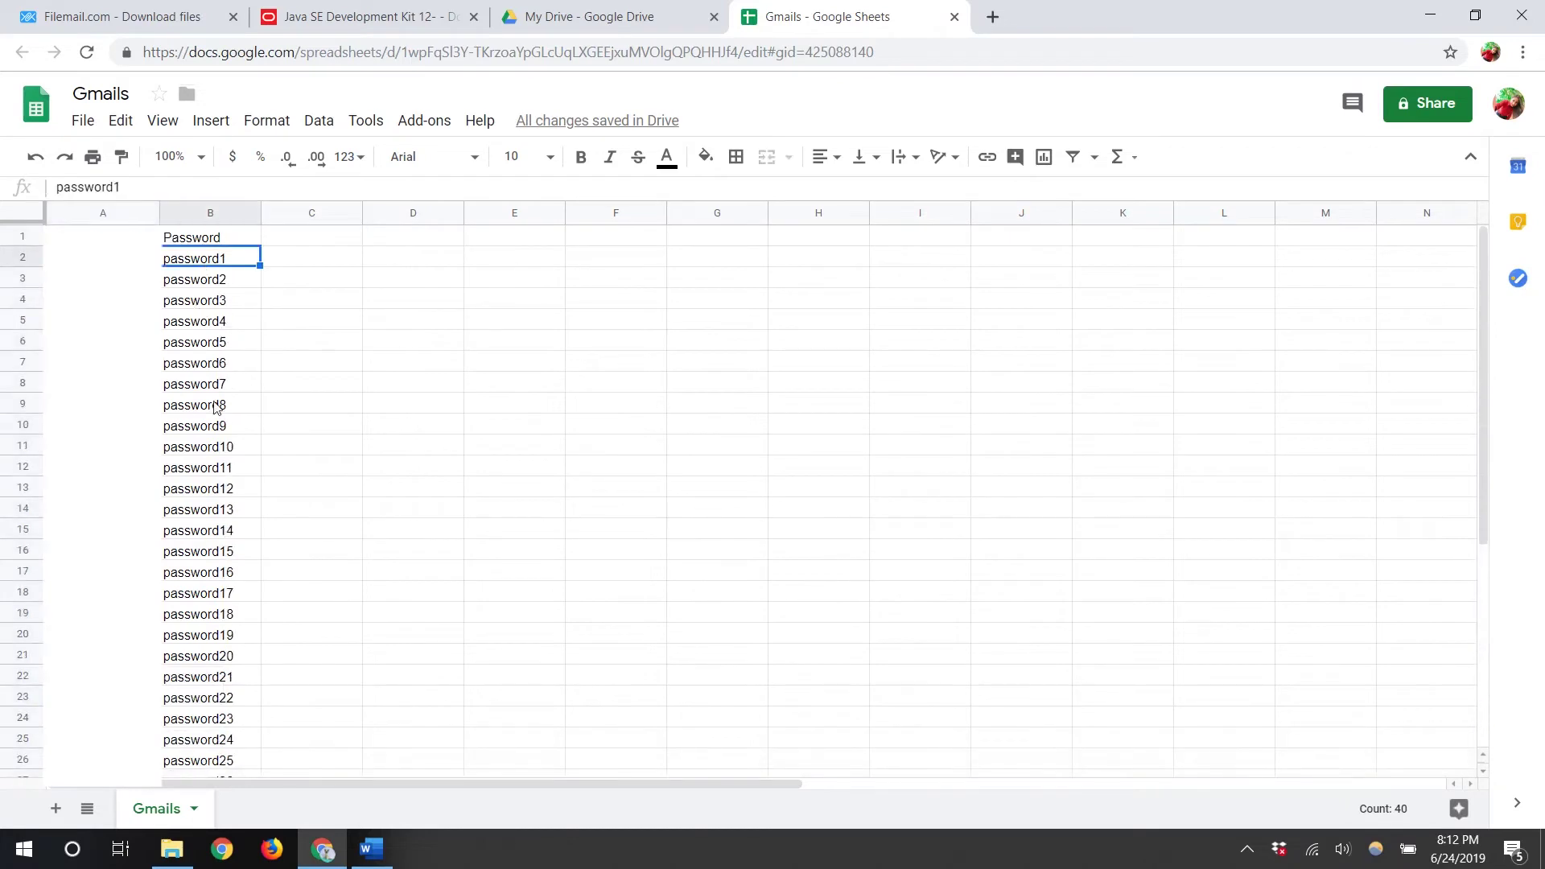
- Replace the placeholder passwords in B2:B41 with the account passwords
scroll(217, 434, "down", 5)
left_click(211, 718)
key("ctrl+shift+Up")
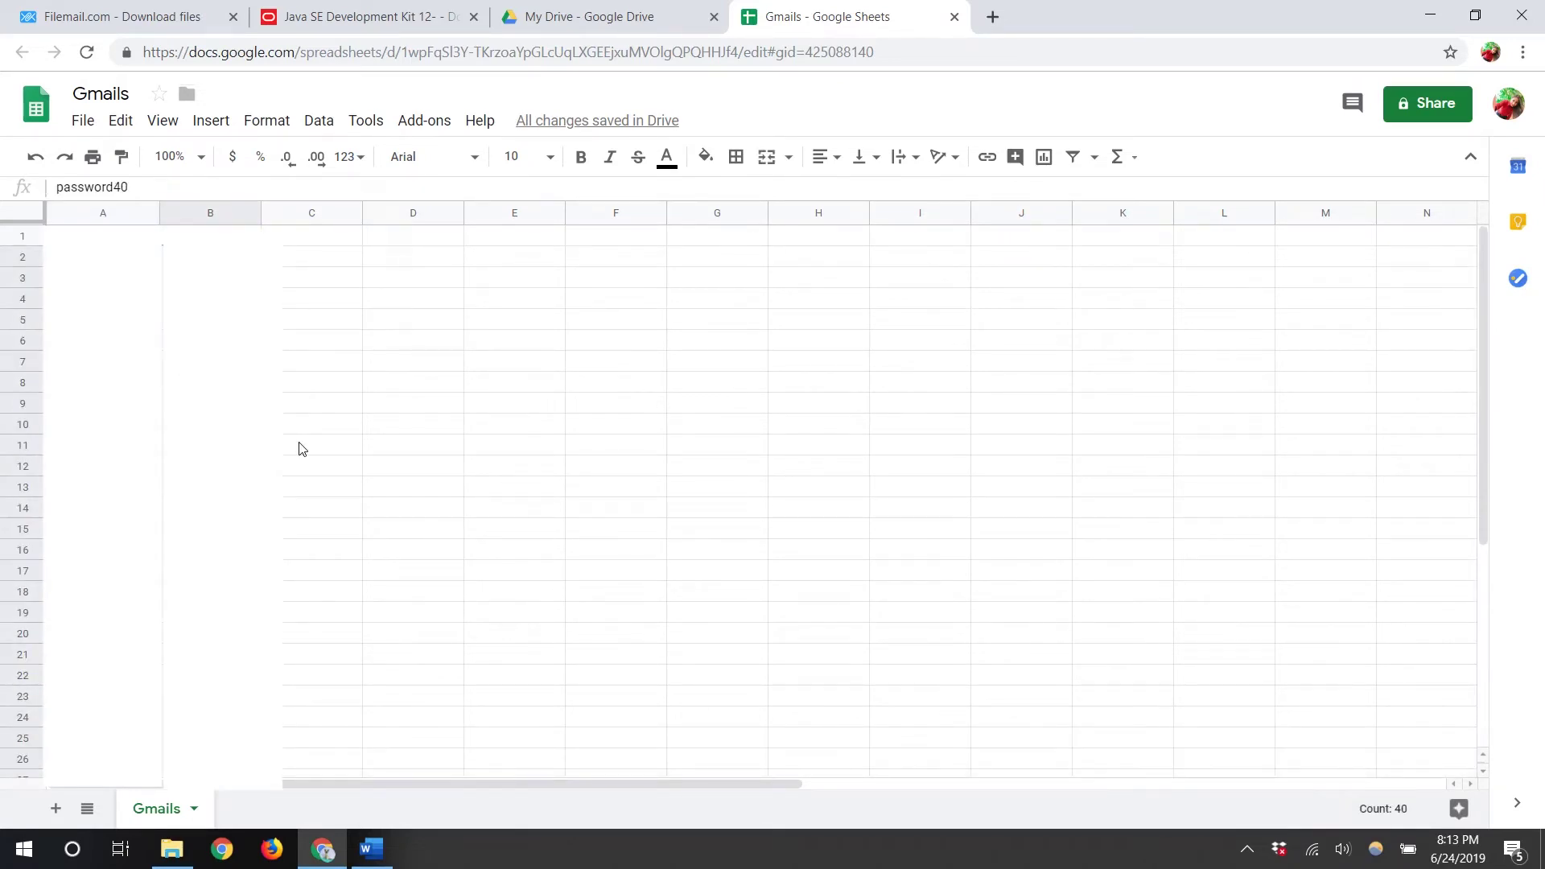
left_click(413, 277)
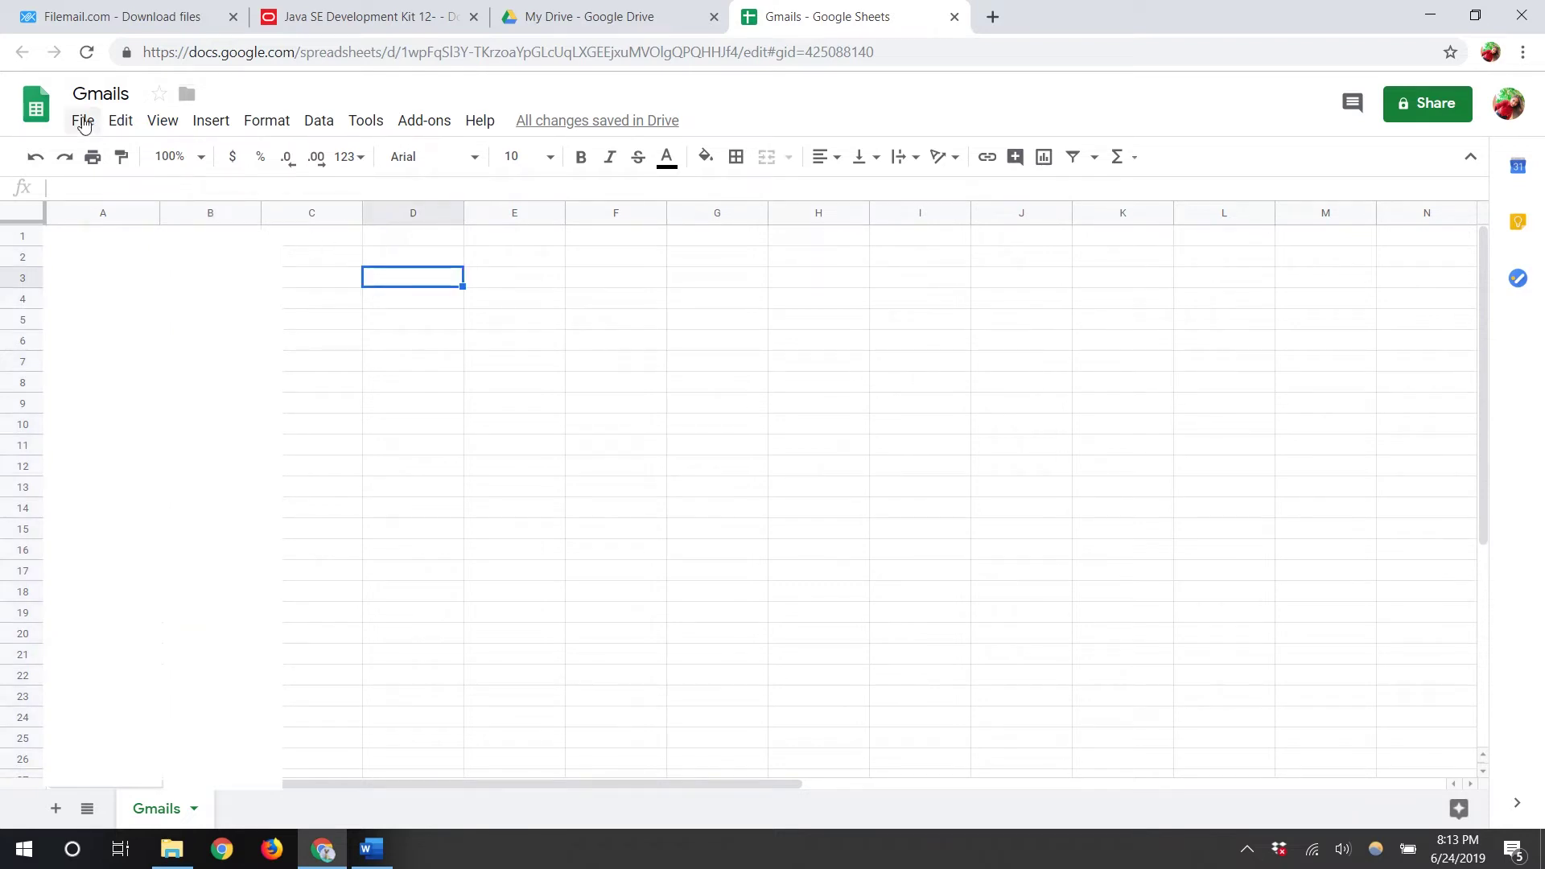
- Download the Gmails spreadsheet as Microsoft Excel (.xlsx), and close the Google Sheets, Google Drive and Java download pages
left_click(83, 122)
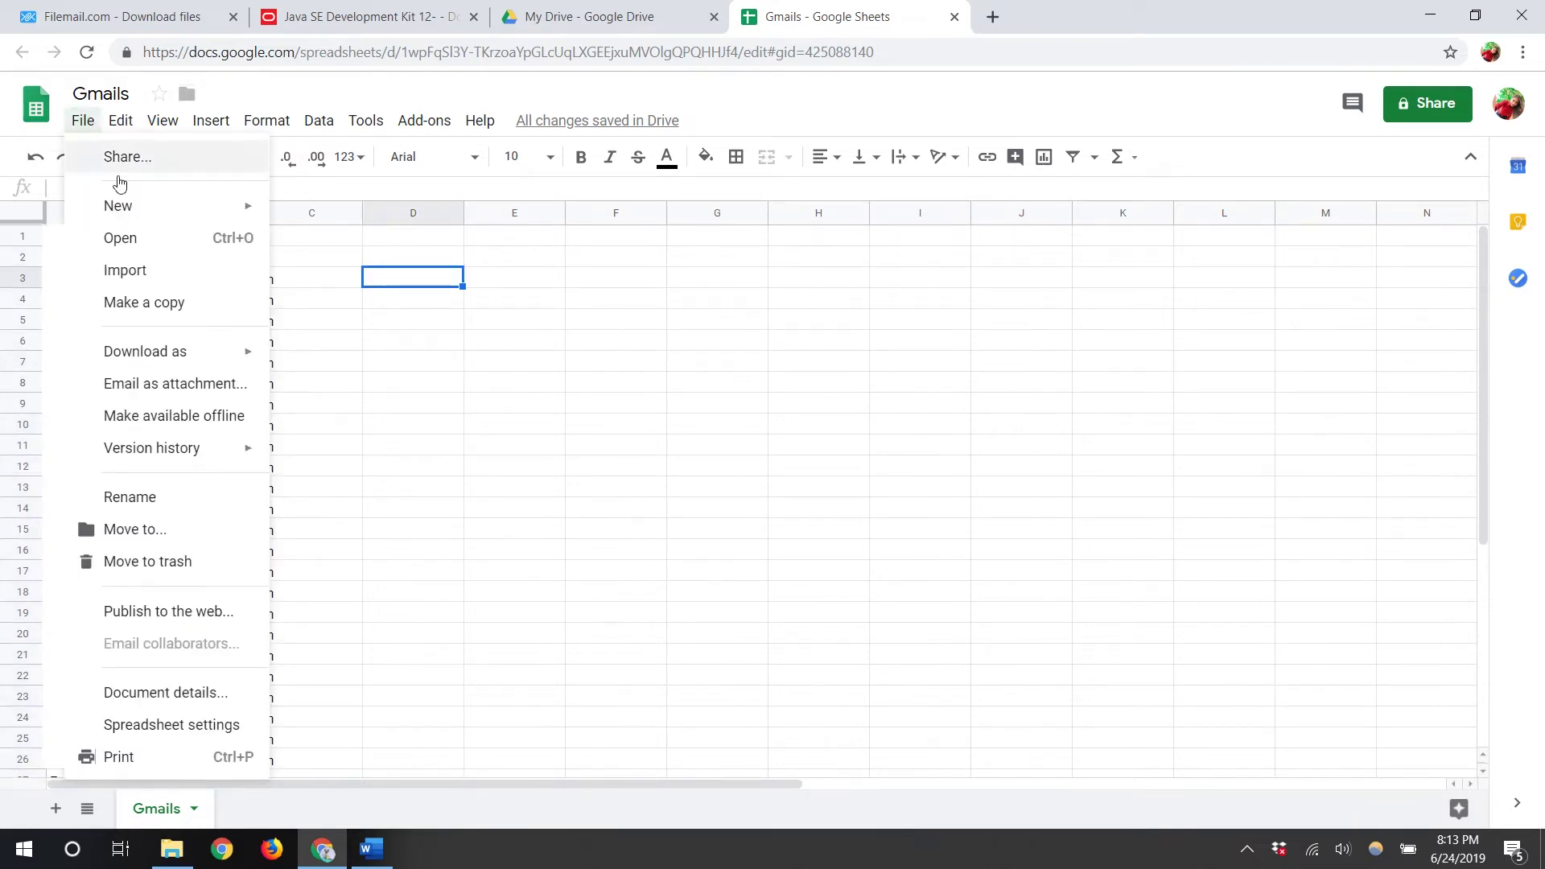
mouse_move(208, 354)
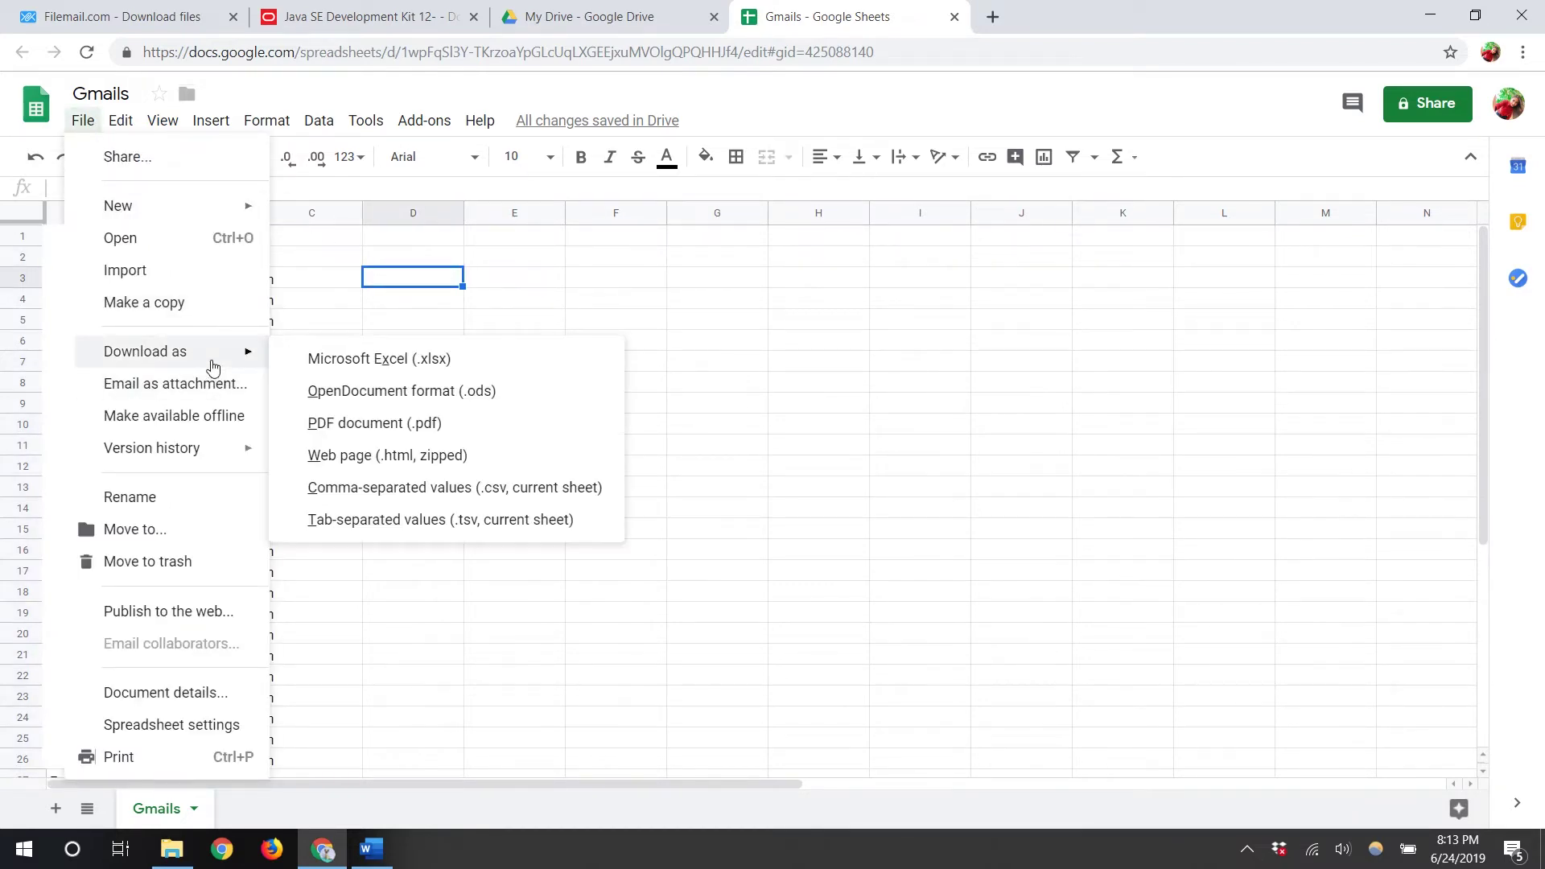
left_click(405, 362)
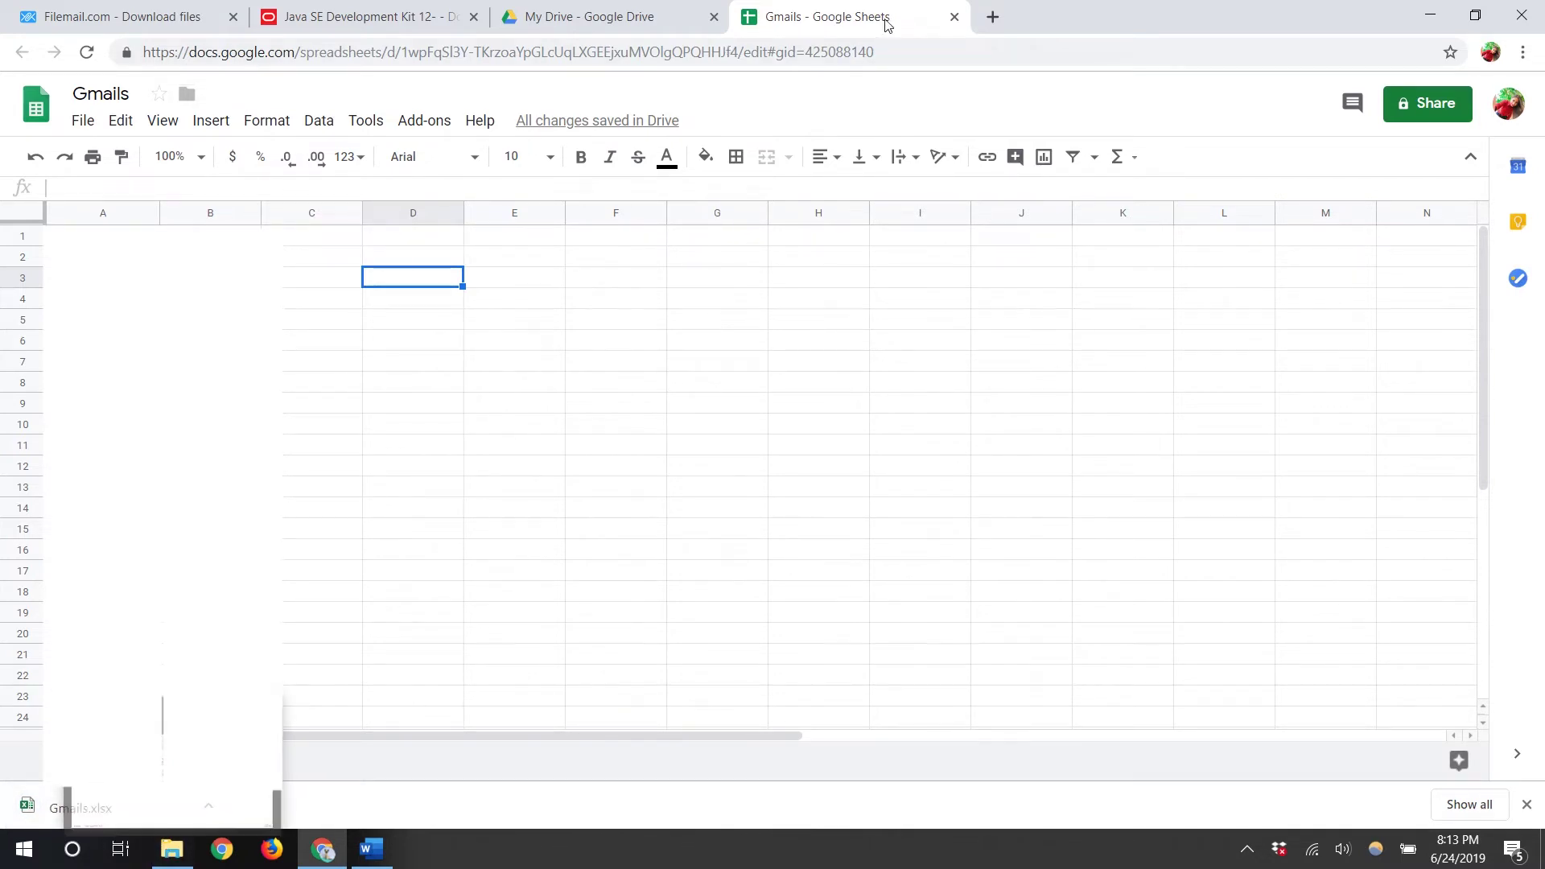
left_click(954, 24)
left_click(713, 17)
left_click(473, 17)
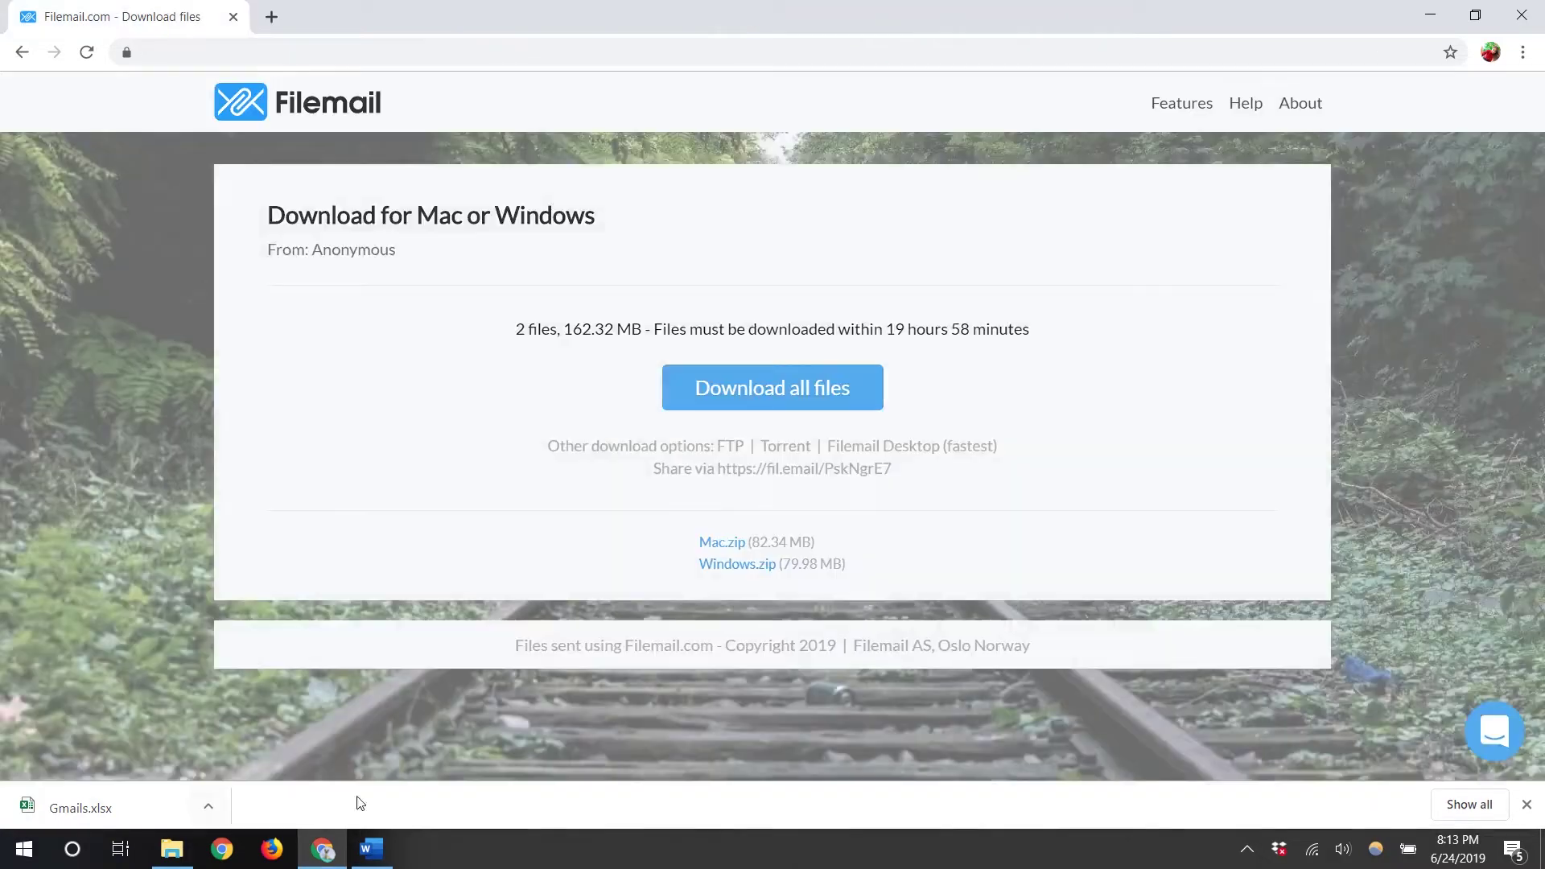
- Replace the old Gmails.xlsx in the inner Windows folder of the extracted Filemail files with the updated Gmails.xlsx moved from Downloads
left_click(168, 855)
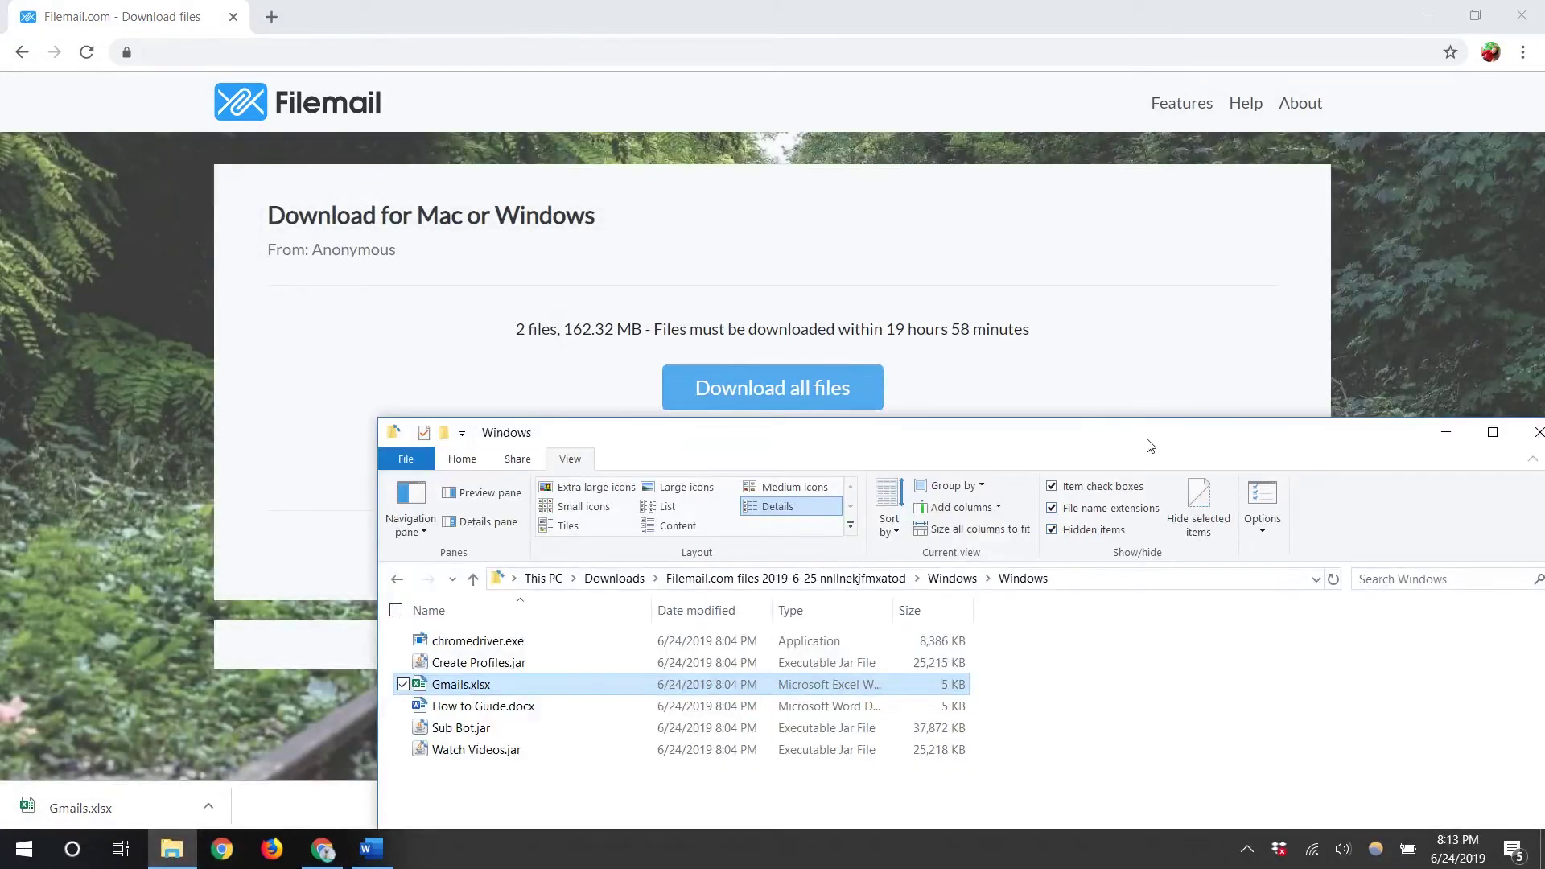
left_click_drag(1151, 445, 826, 118)
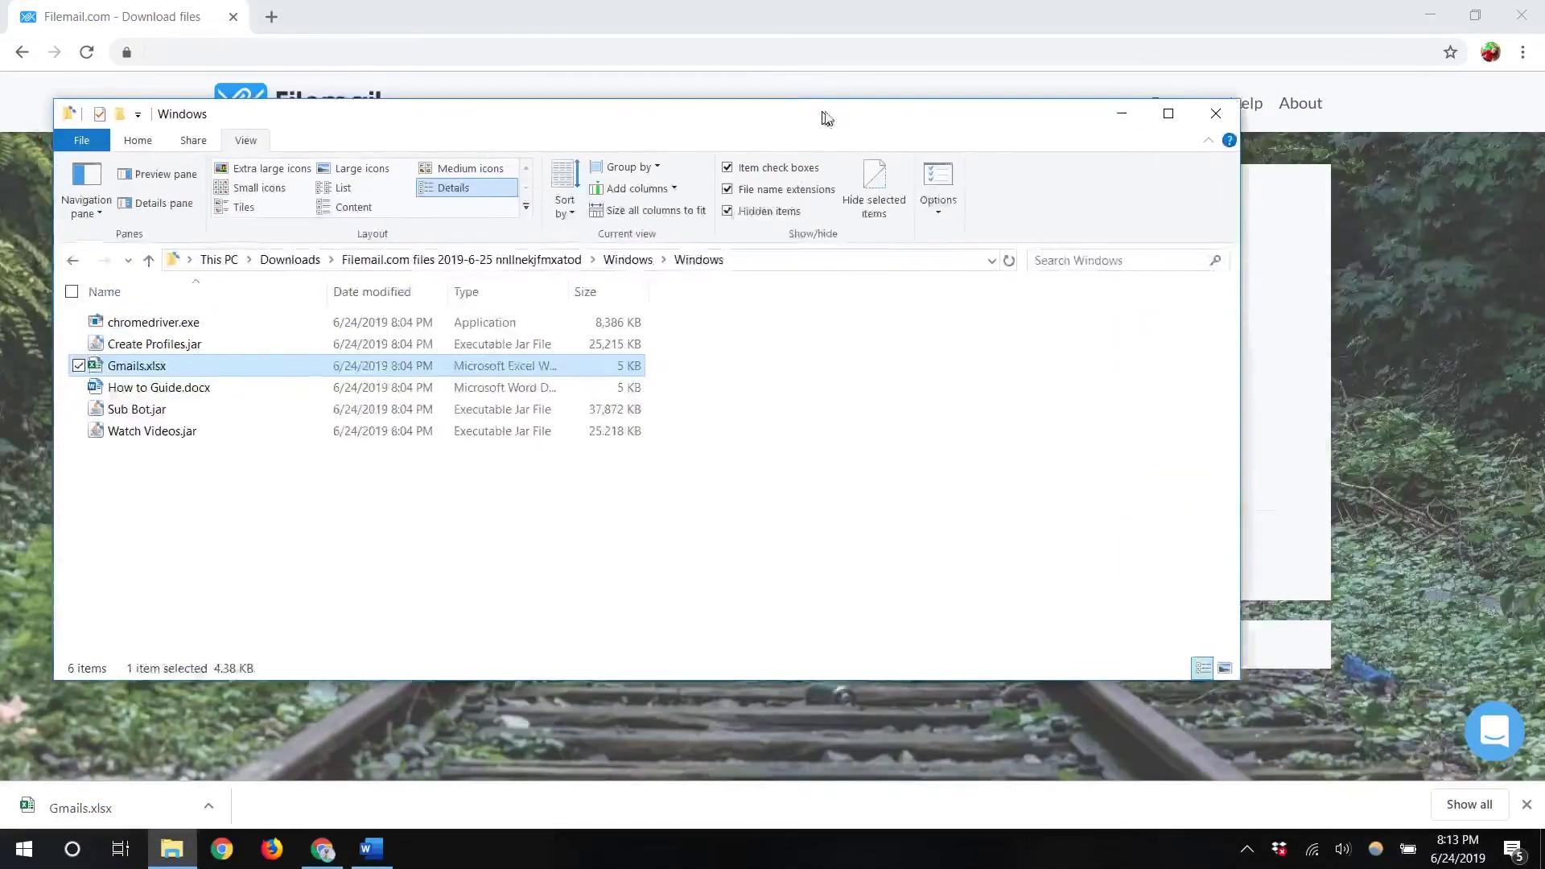
left_click(314, 263)
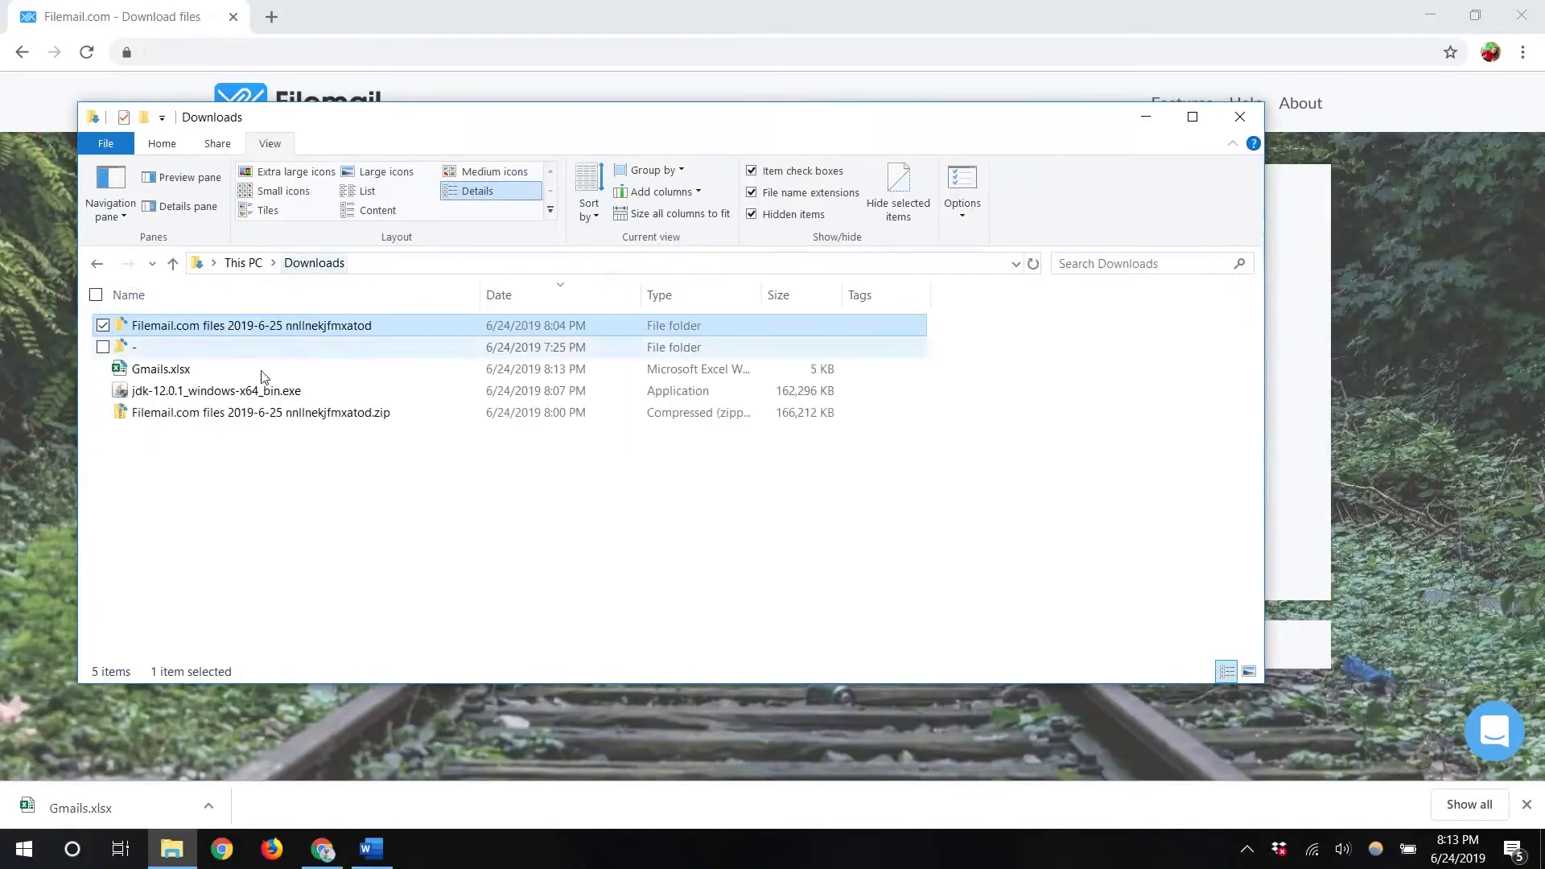
left_click(155, 370)
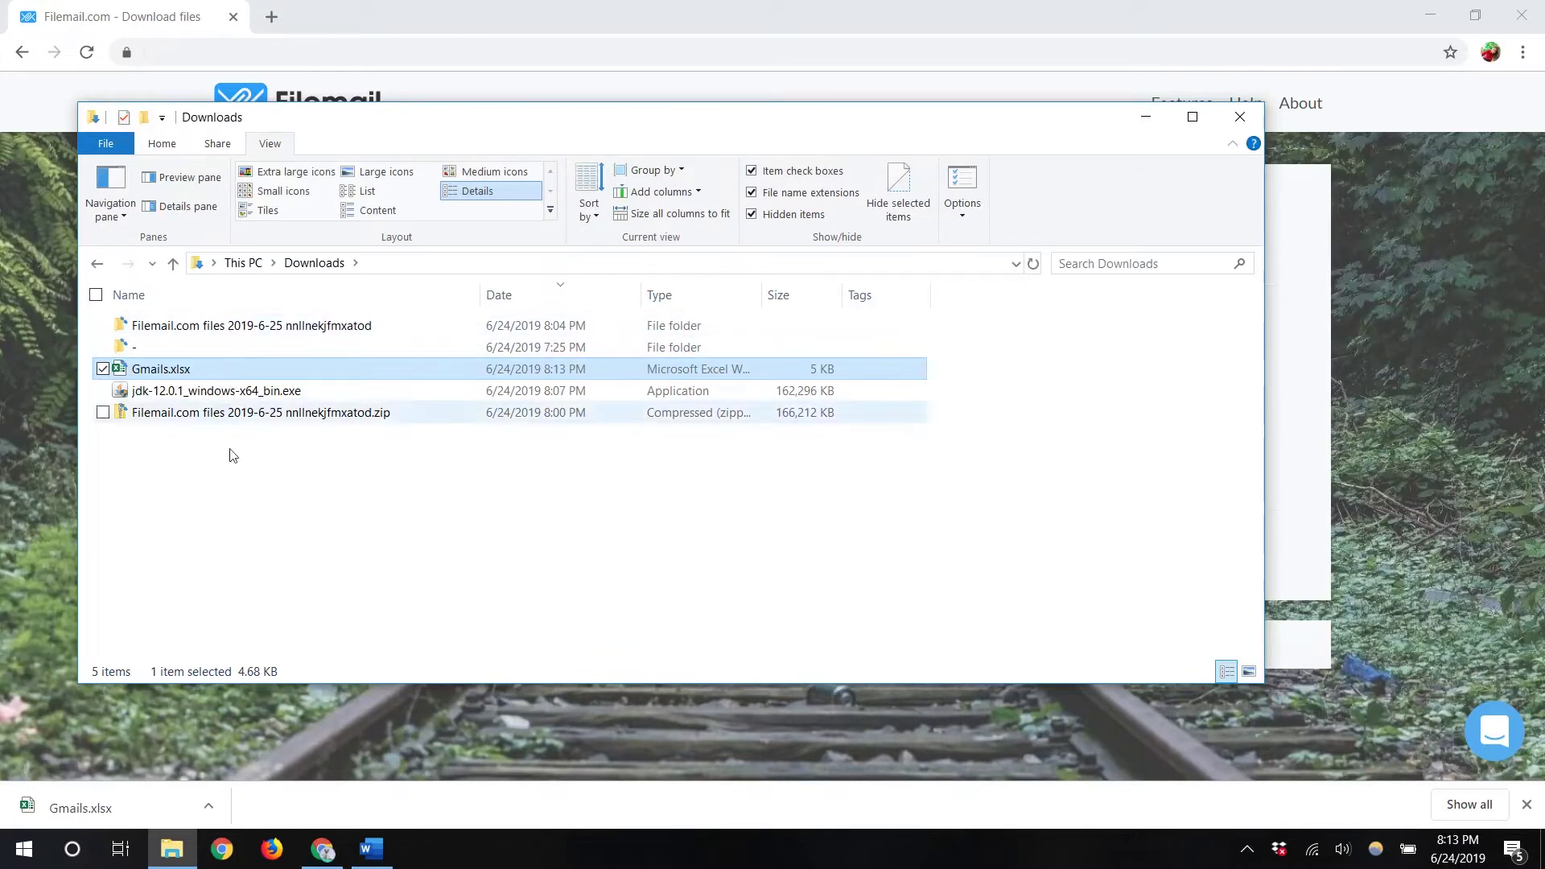
double_click(226, 333)
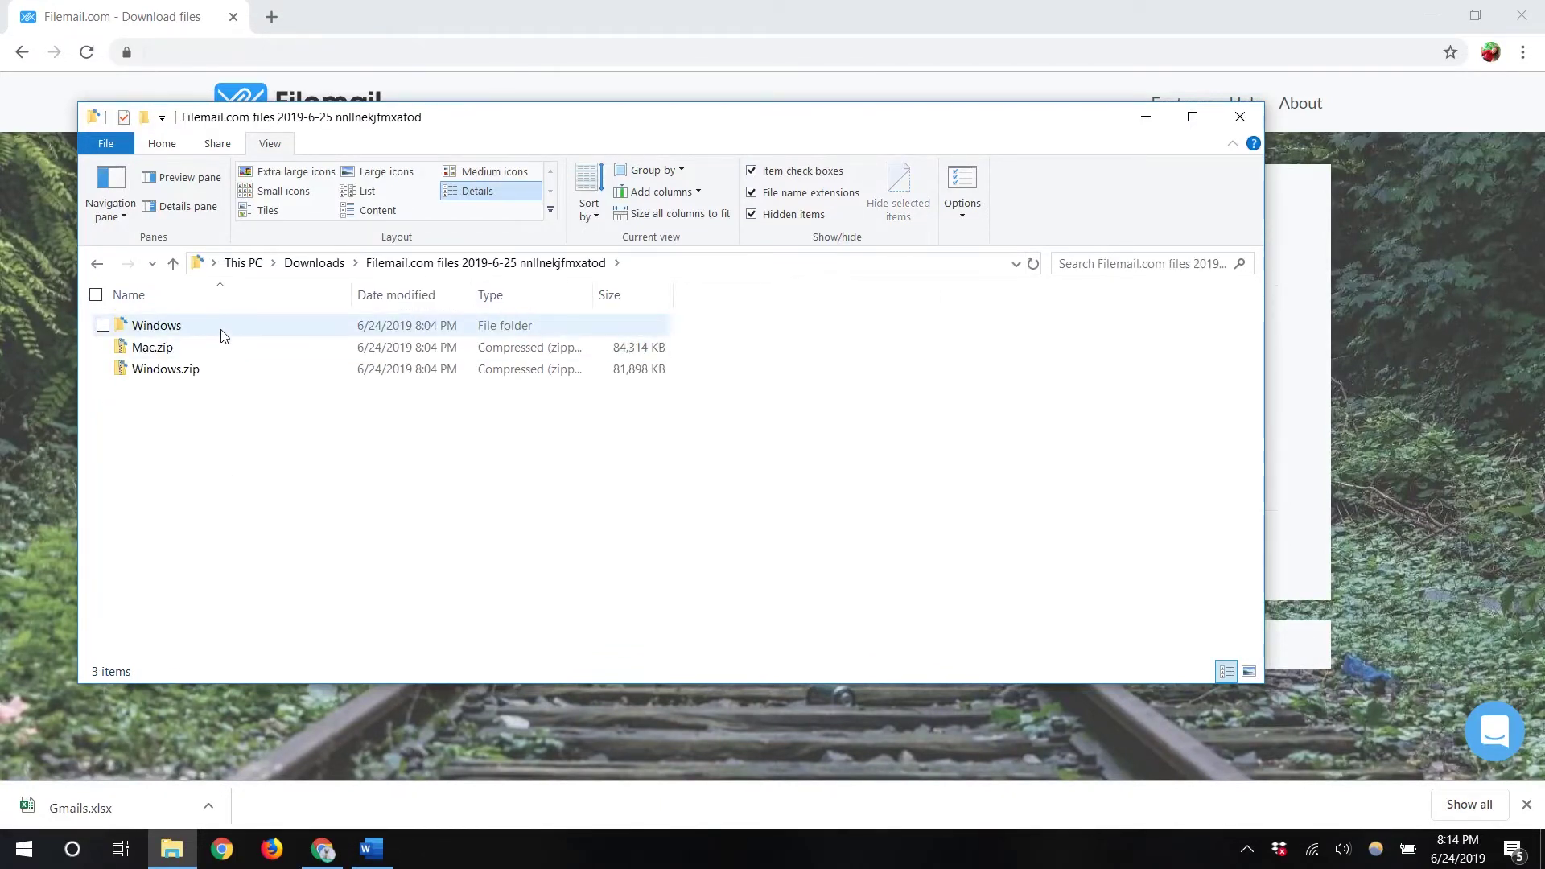
double_click(224, 333)
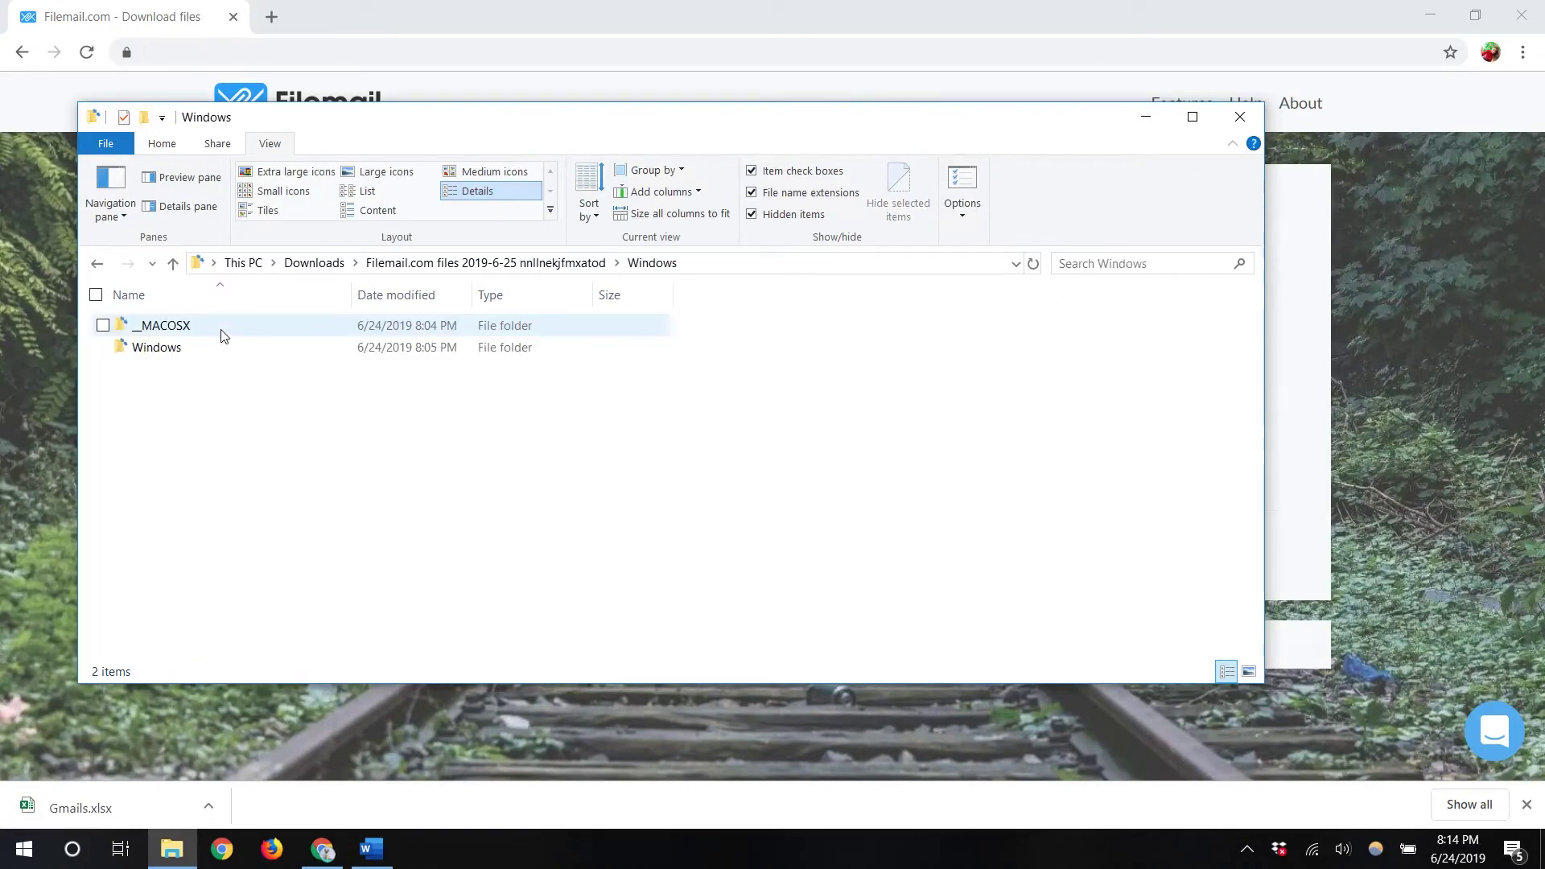
double_click(203, 349)
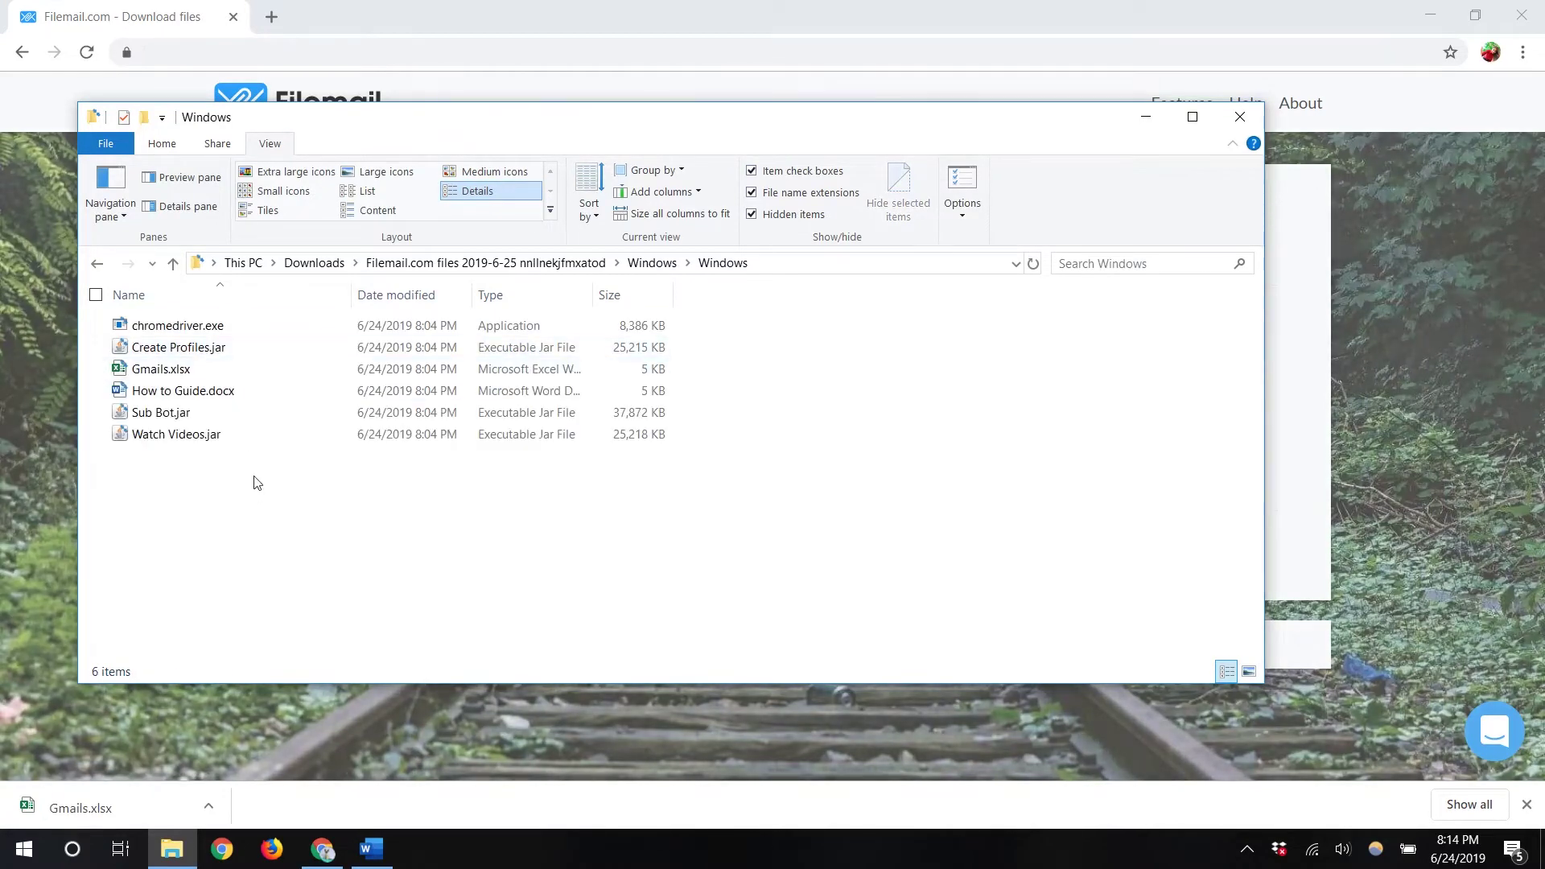
left_click(183, 369)
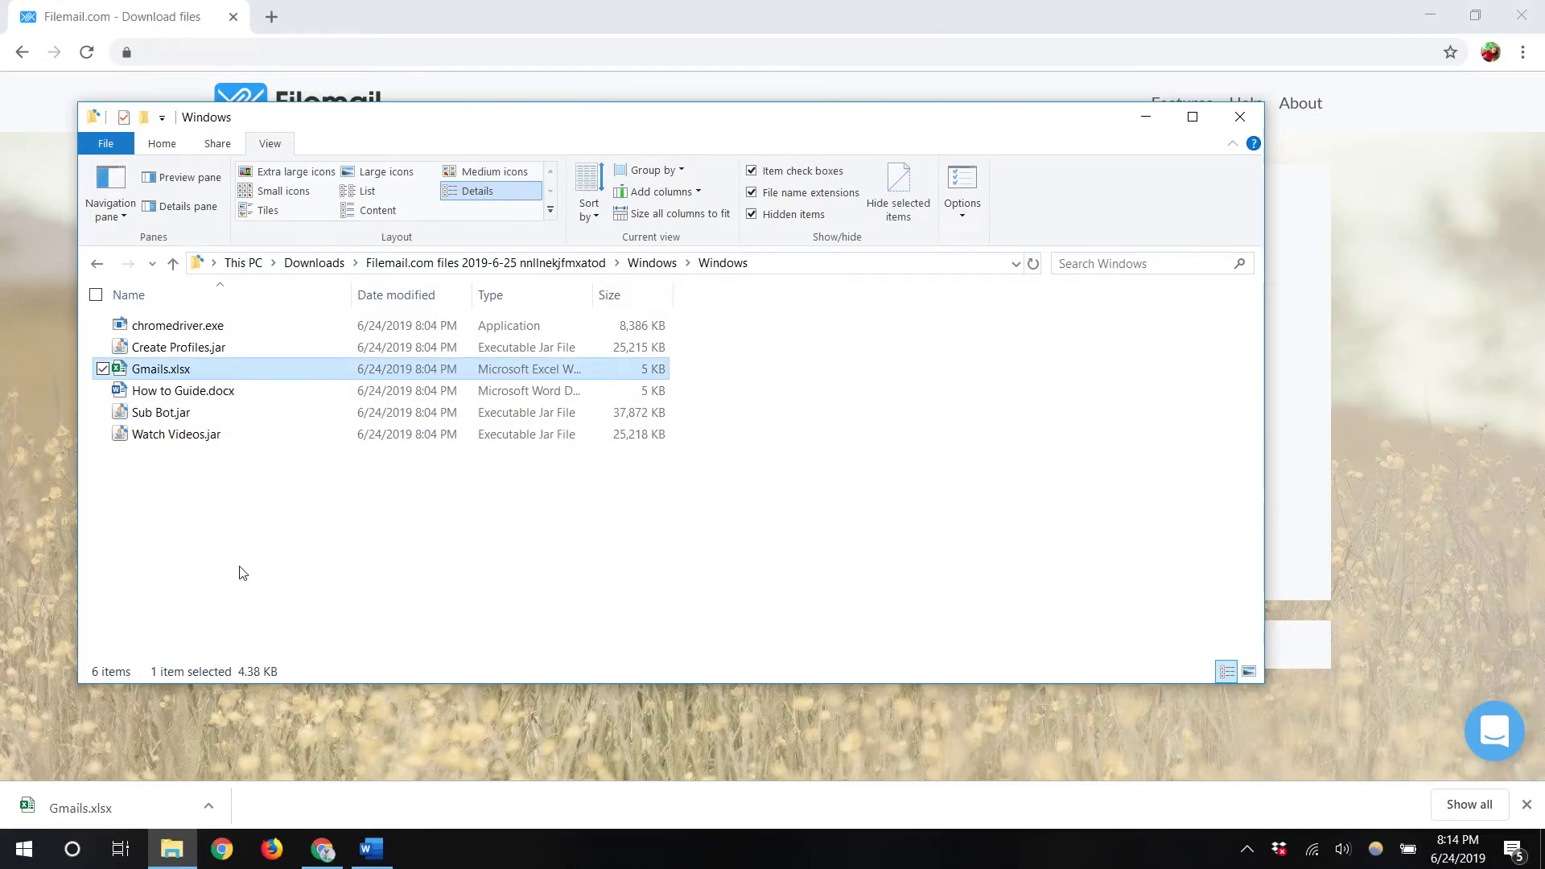
key("Delete")
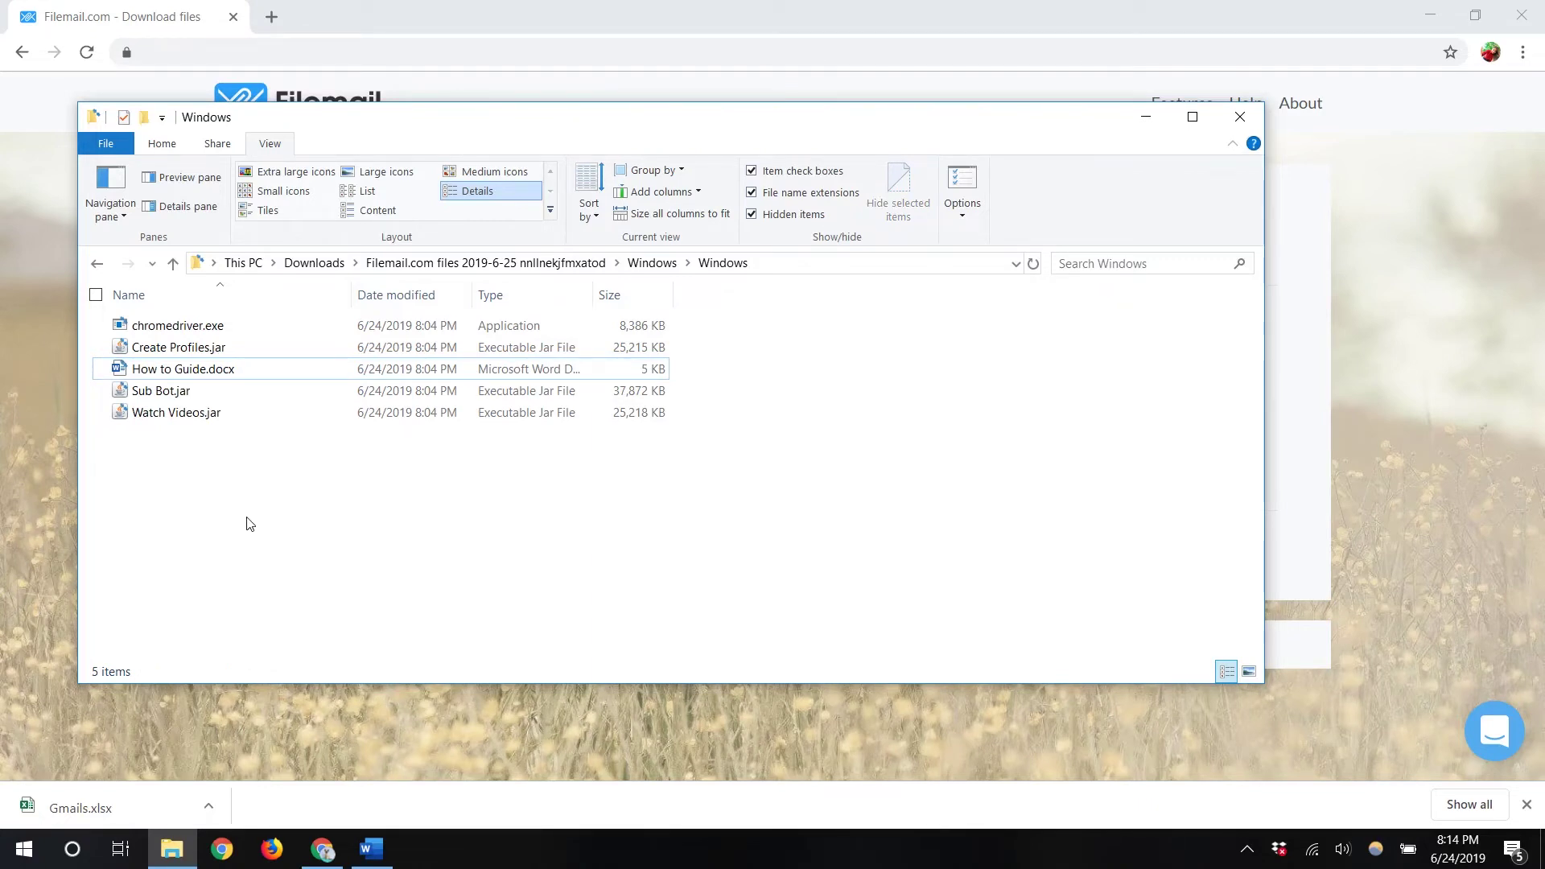
key("ctrl+z")
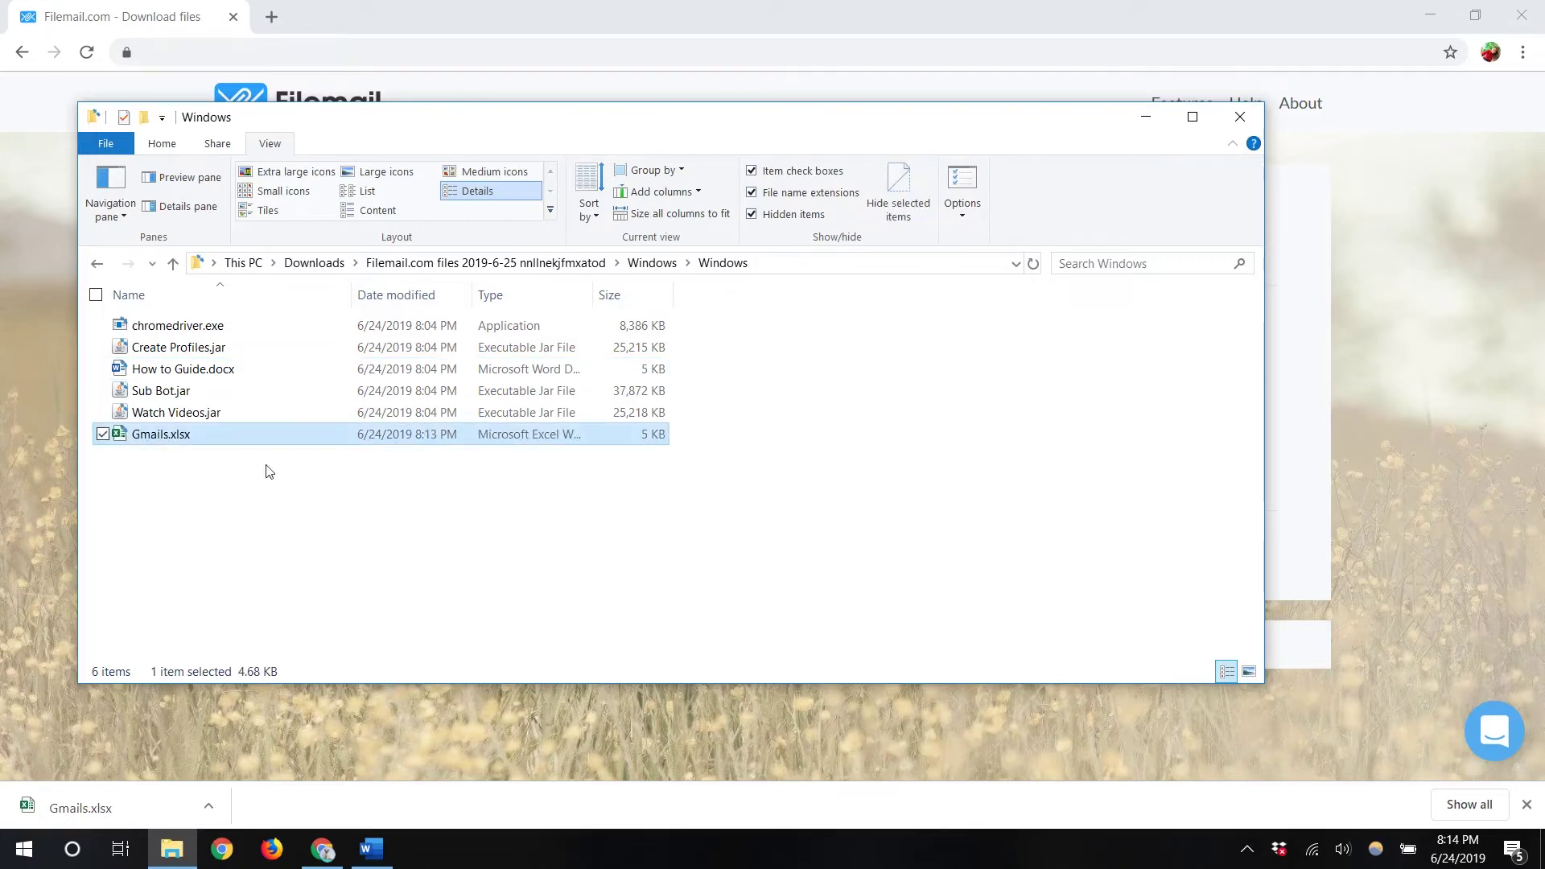
left_click(253, 555)
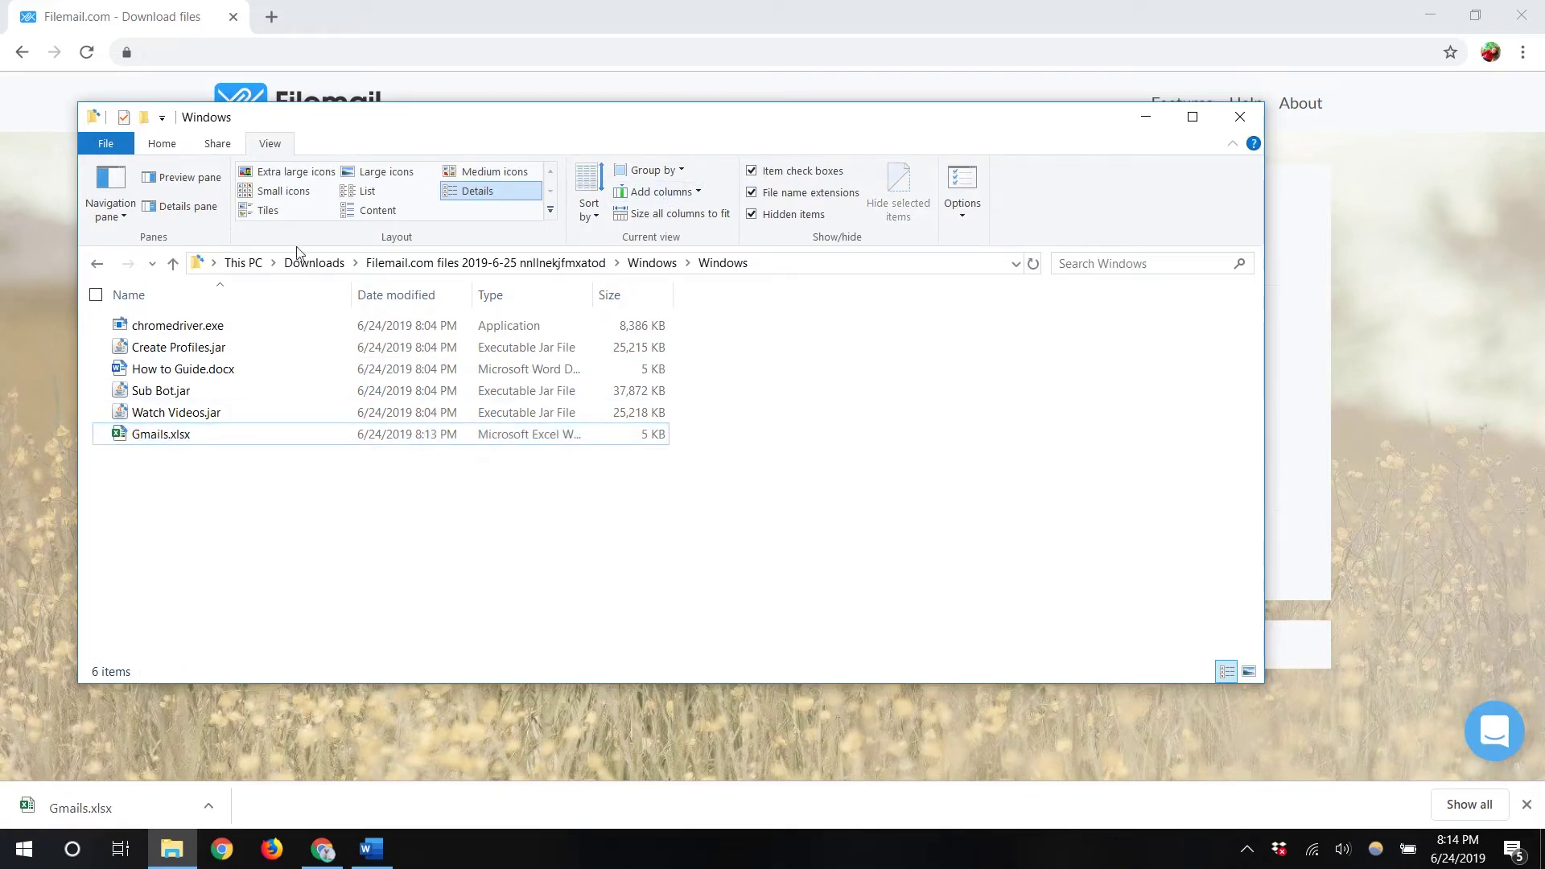
- Check the Downloads folder, and copy Gmails.xlsx from the inner Windows folder of the extracted Filemail files
left_click(314, 264)
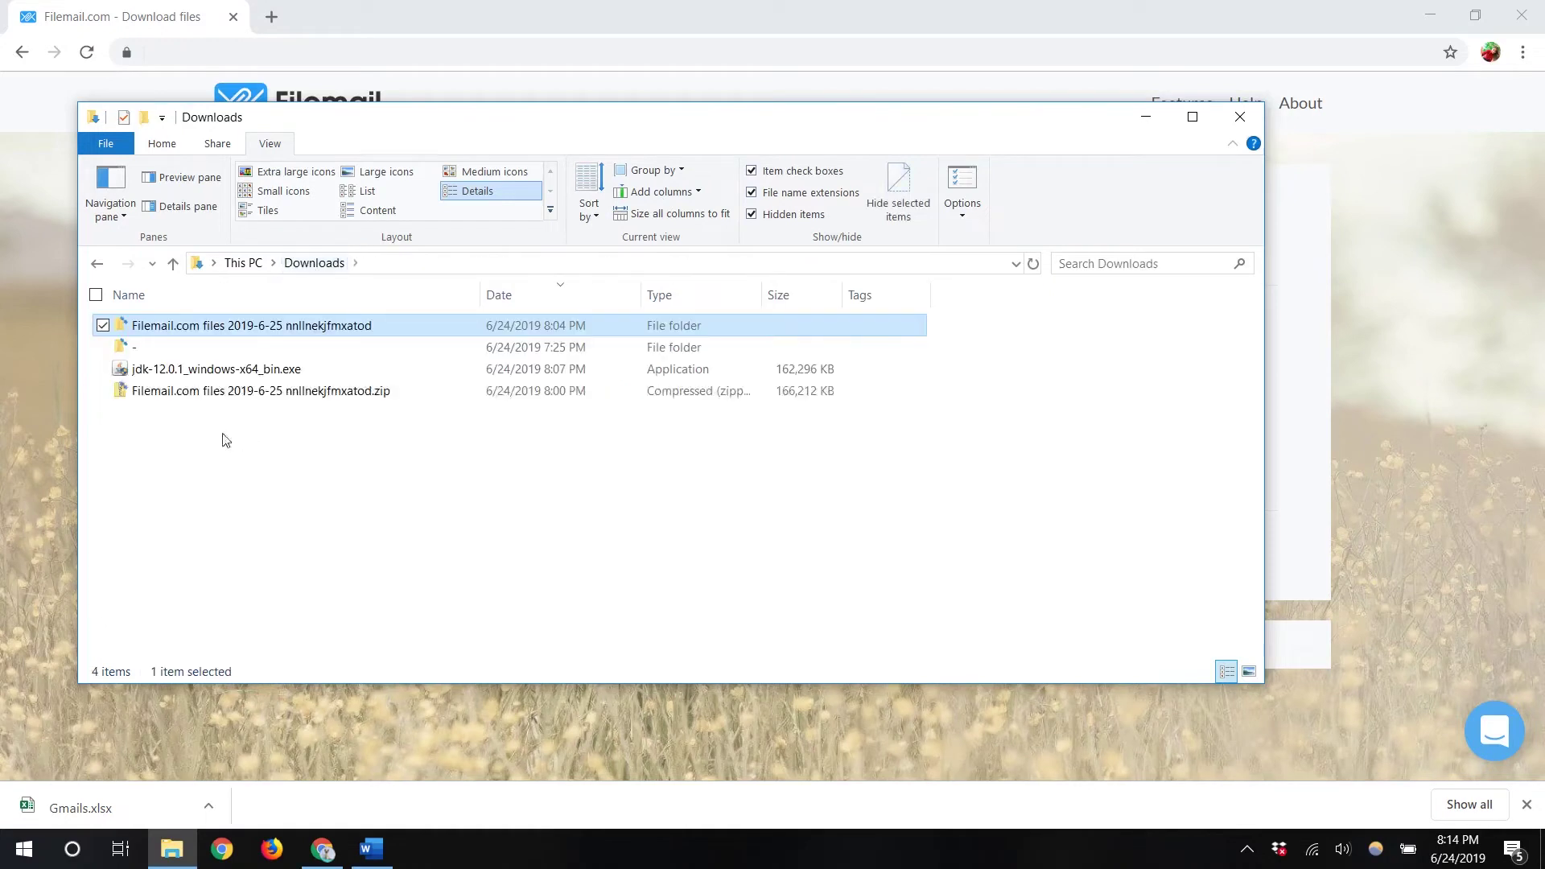
double_click(243, 325)
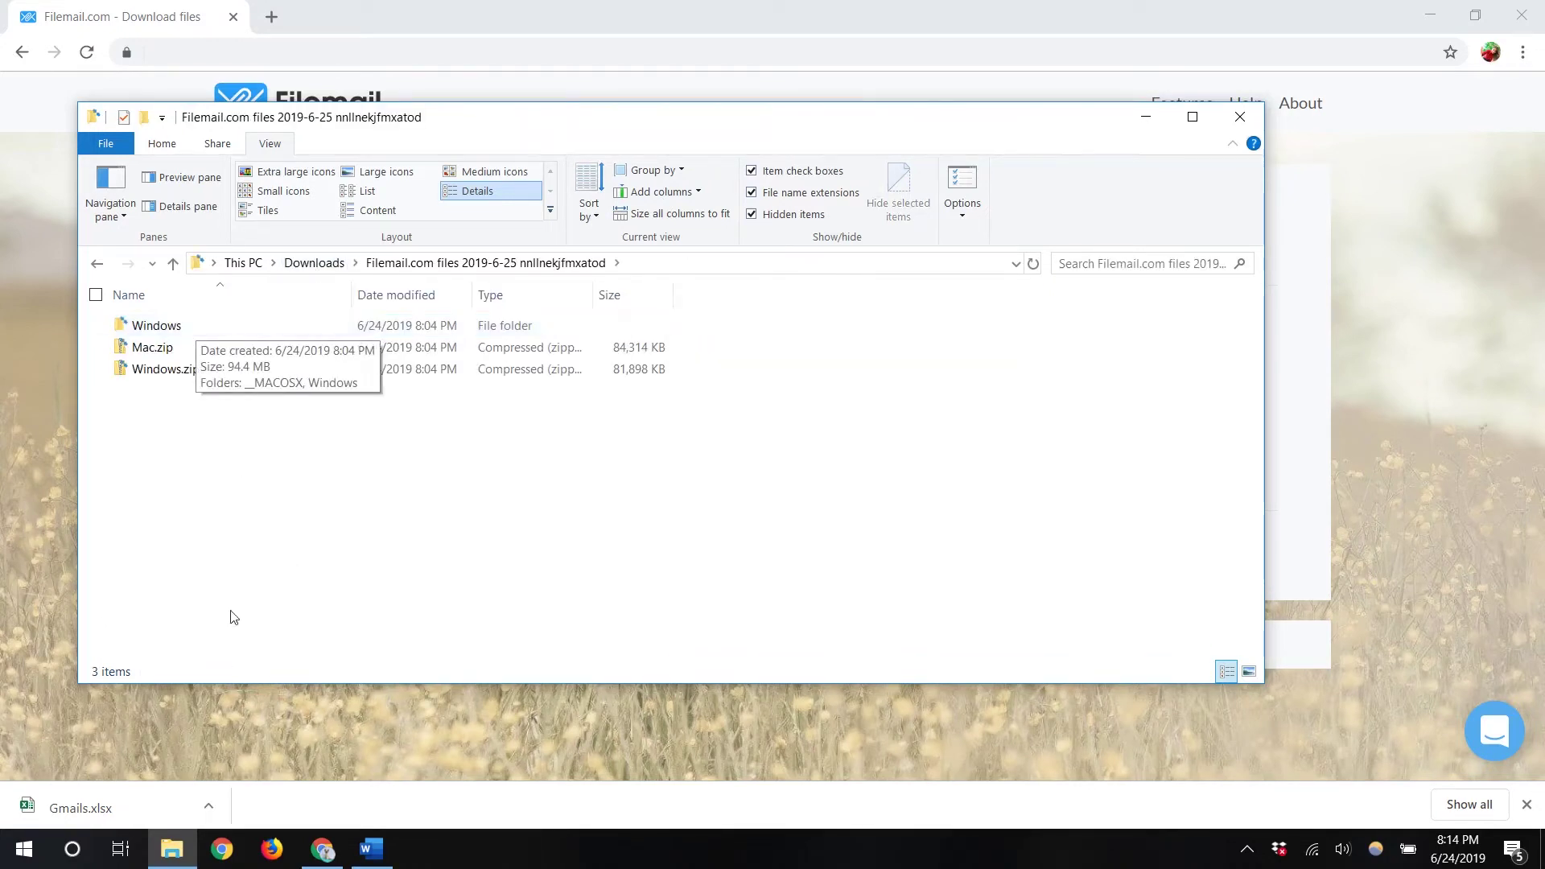
double_click(179, 326)
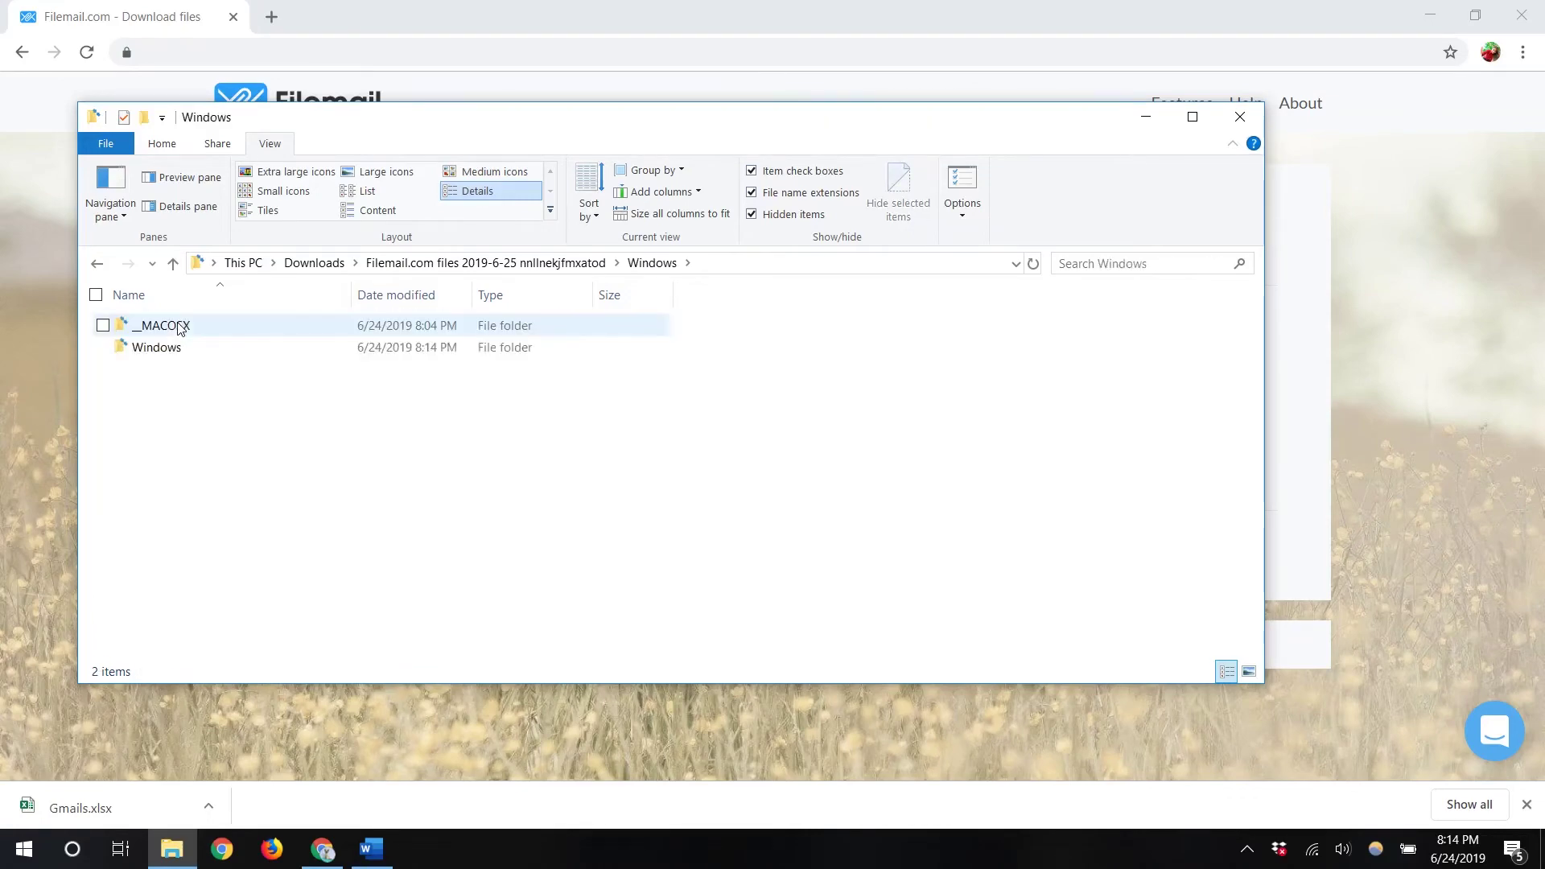
double_click(181, 351)
right_click(182, 368)
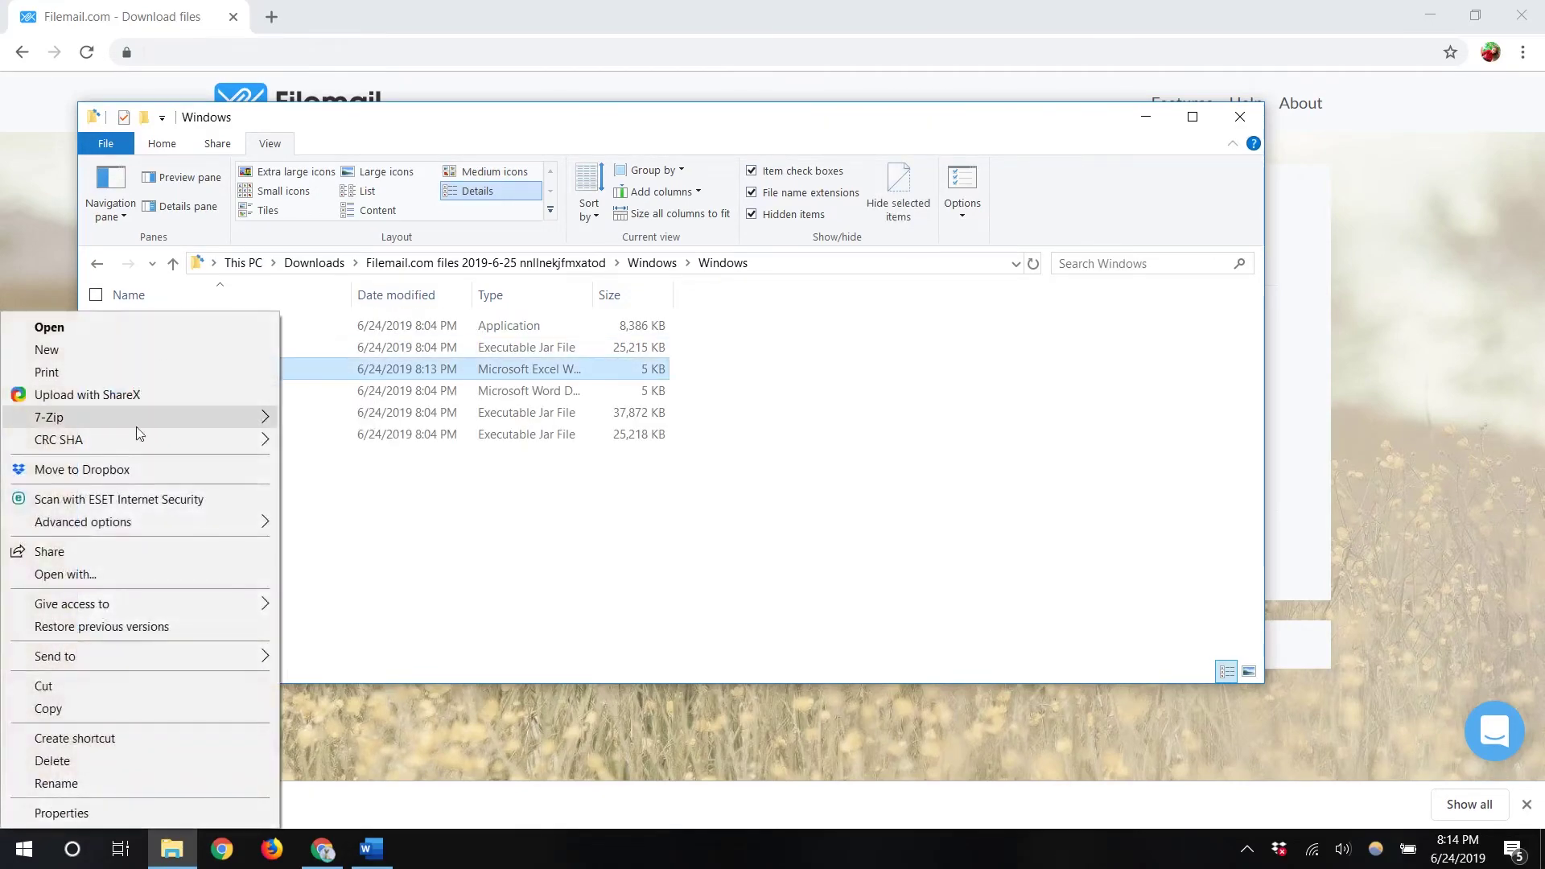
left_click(89, 708)
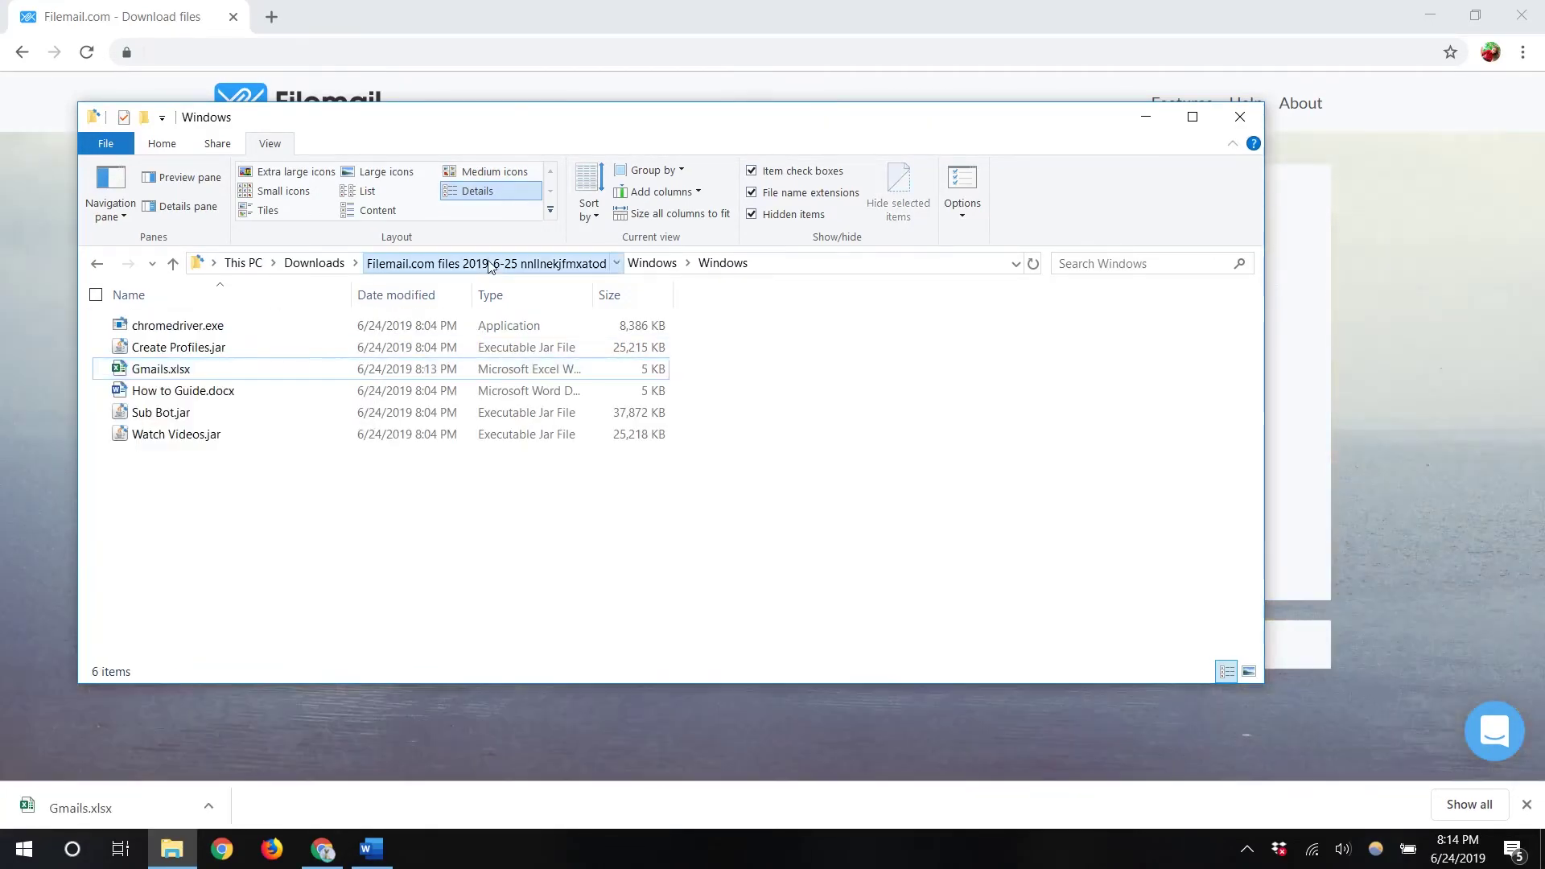
- Undo the move of Gmails.xlsx into the inner Windows folder
left_click(486, 264)
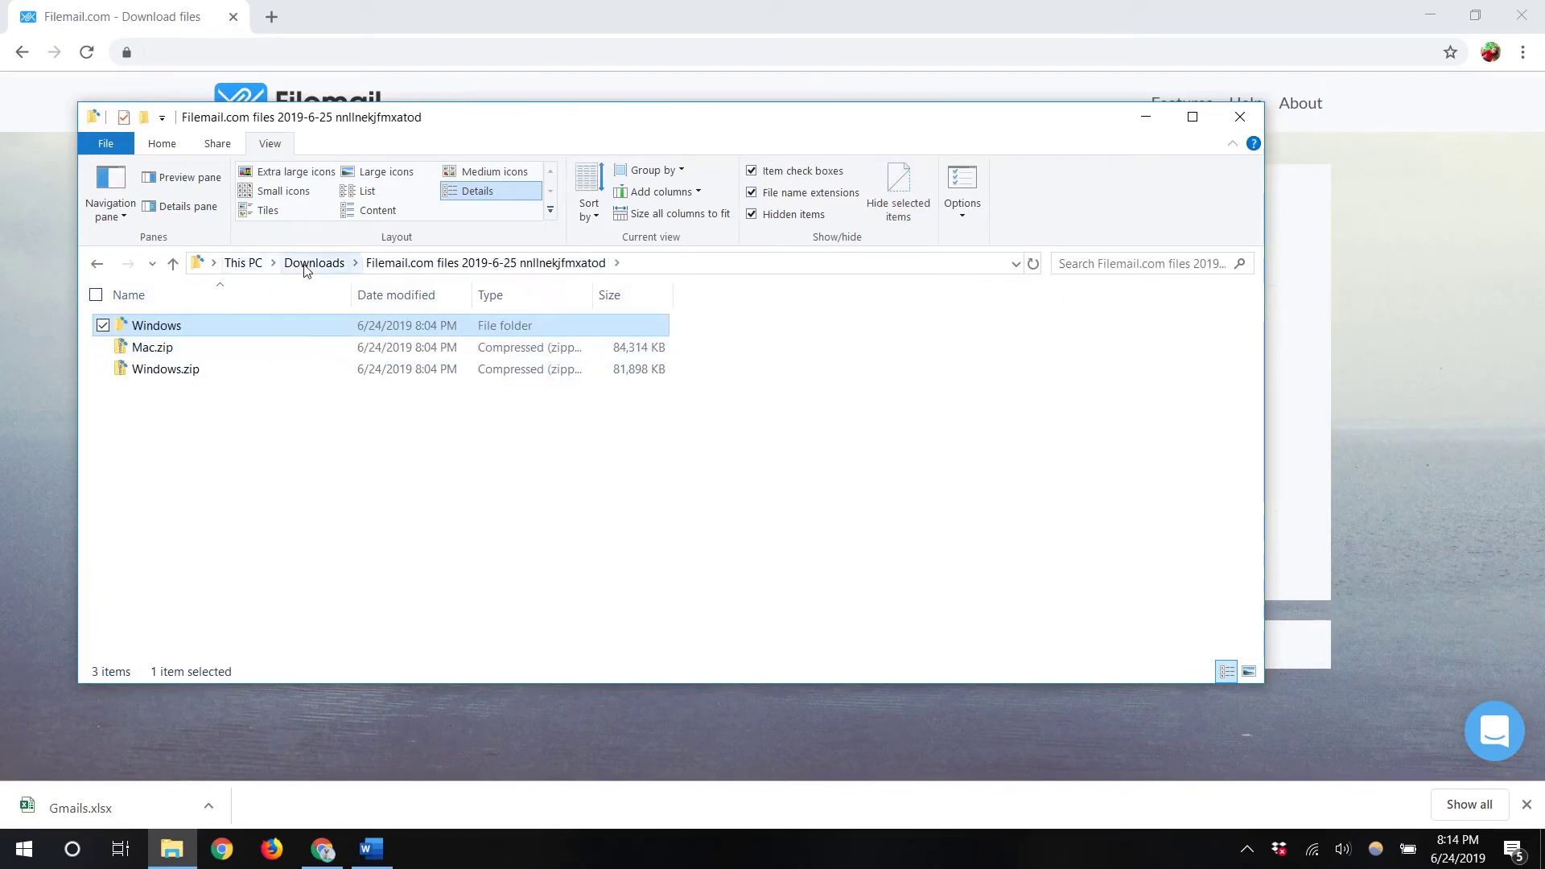
double_click(188, 328)
double_click(177, 347)
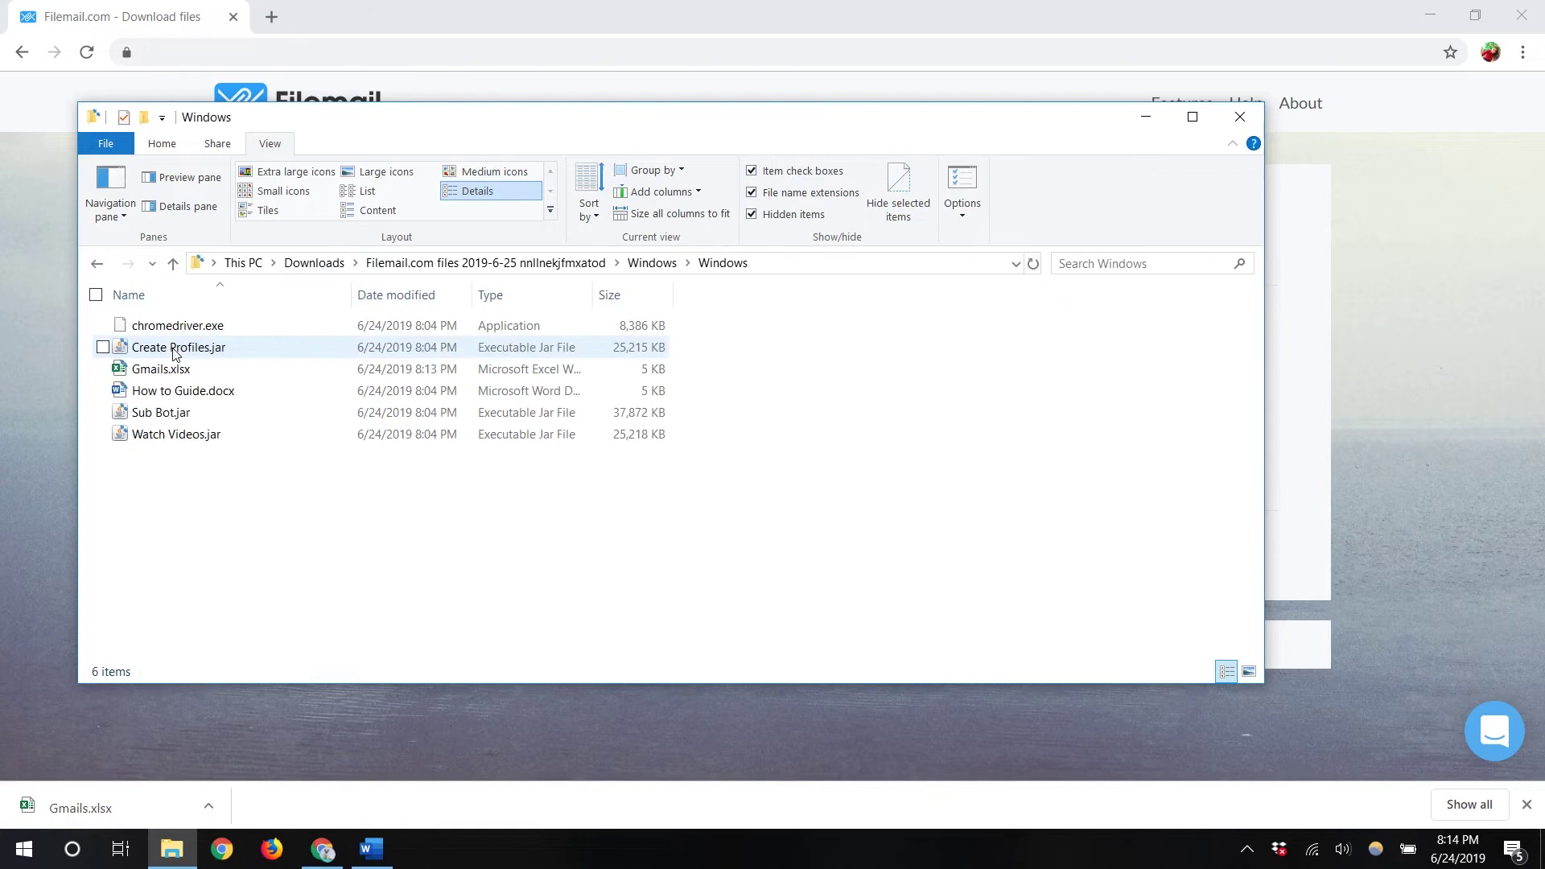
right_click(196, 517)
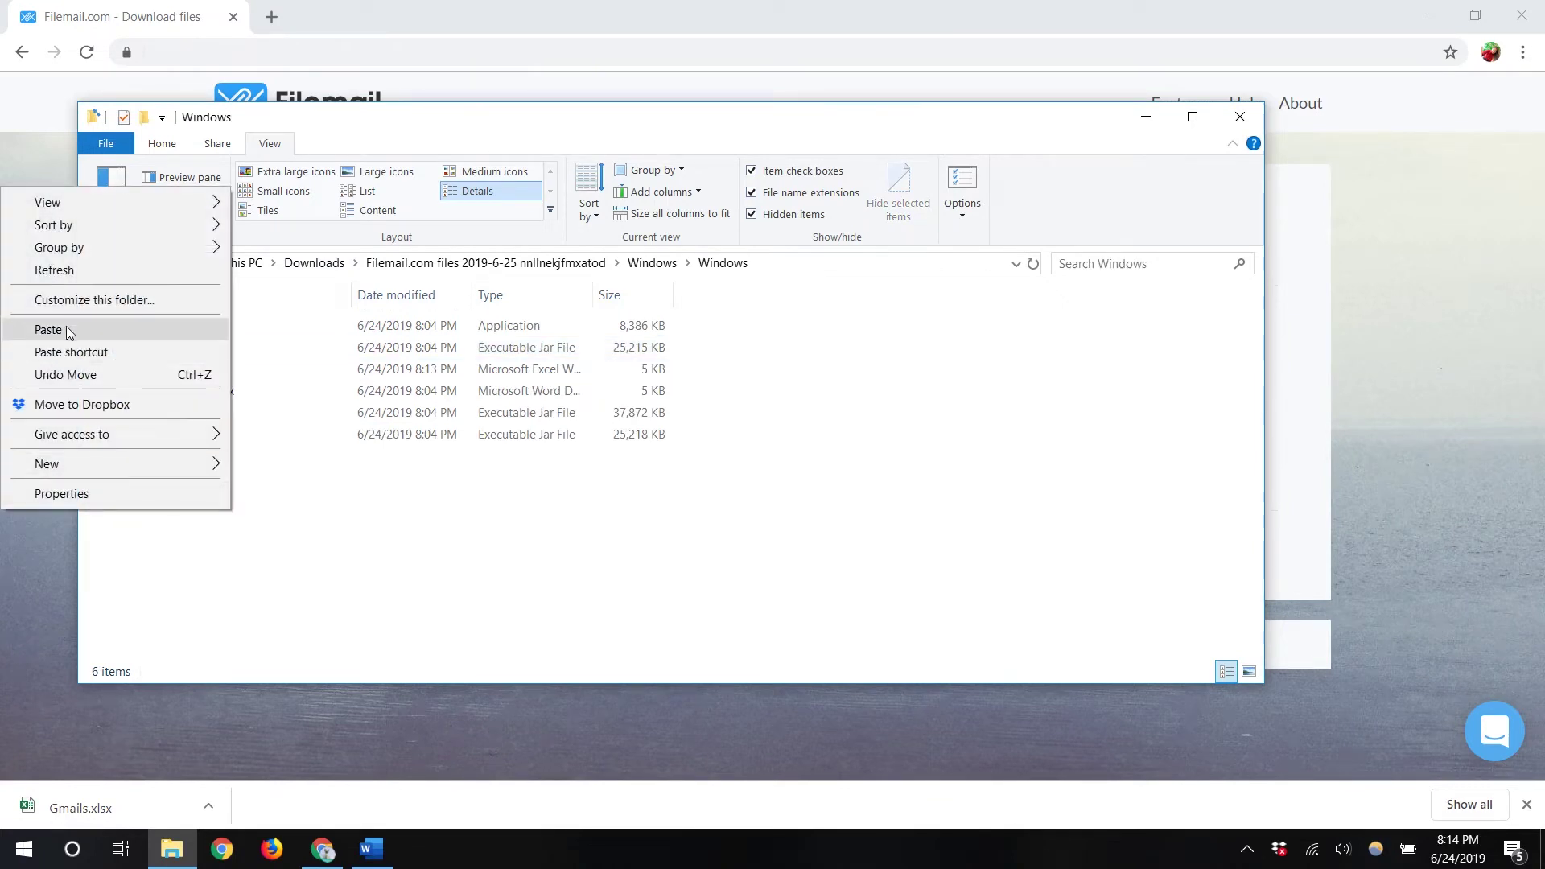
left_click(127, 373)
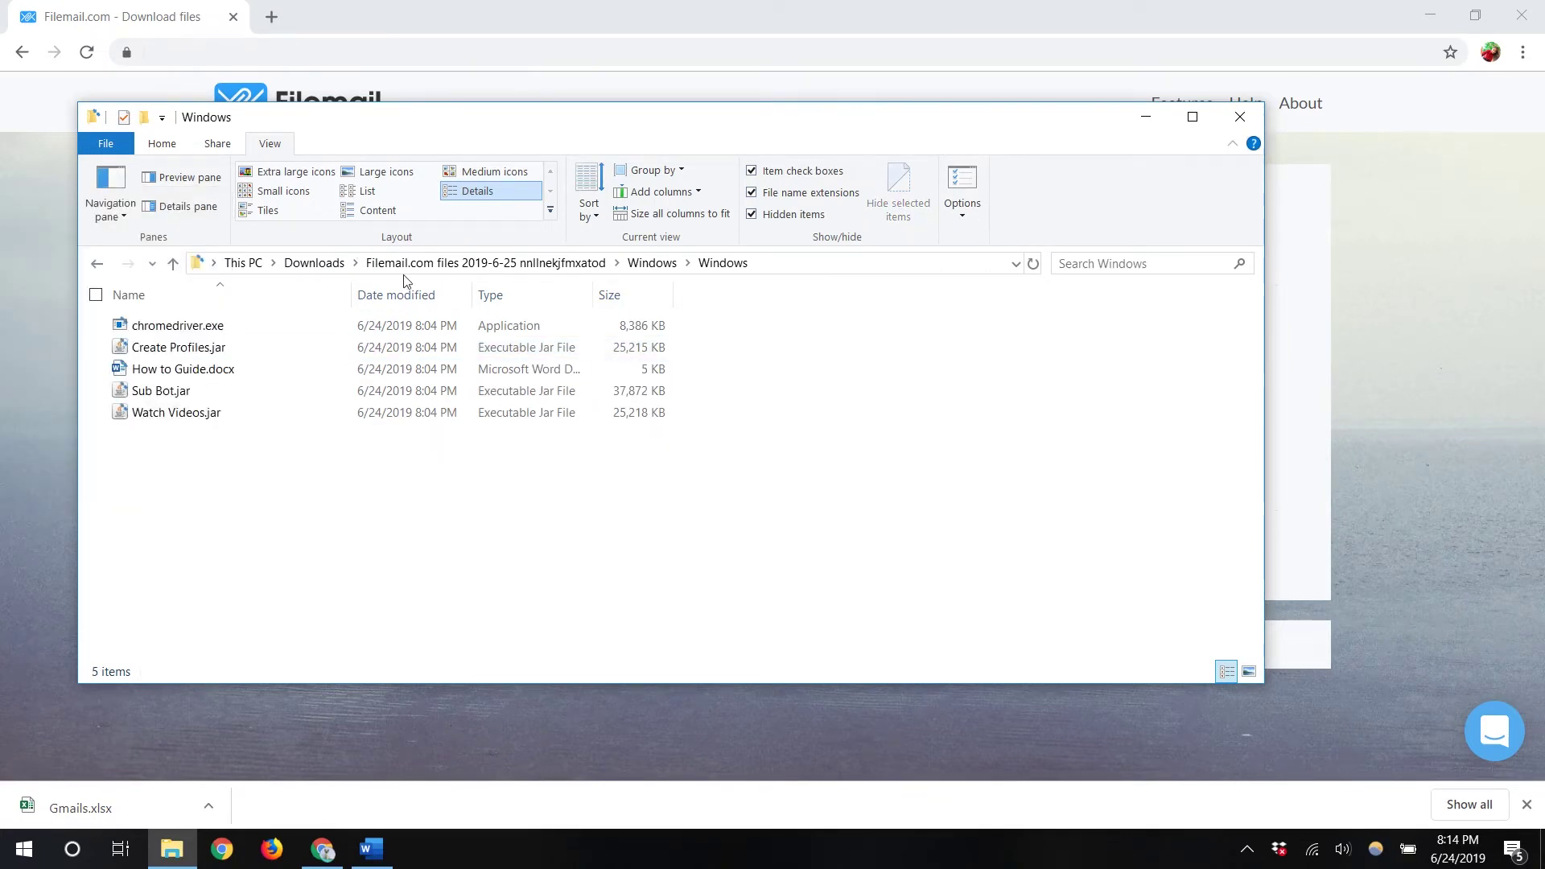
- Cut Gmails.xlsx from Downloads and paste it beside the bot's jar files in the inner Windows folder
left_click(306, 264)
left_click(173, 370)
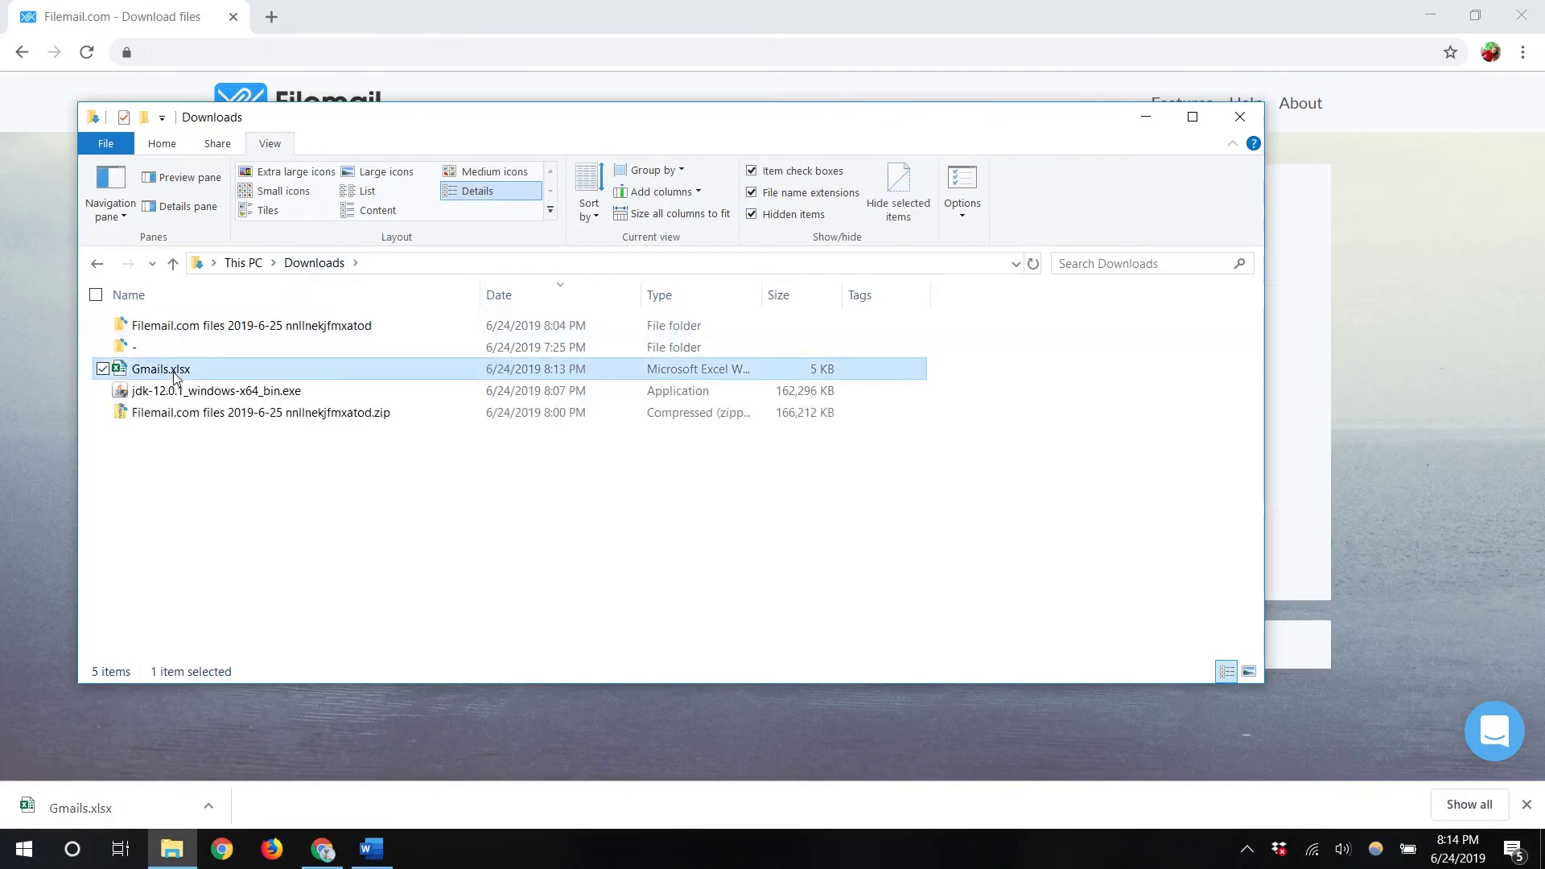
right_click(173, 372)
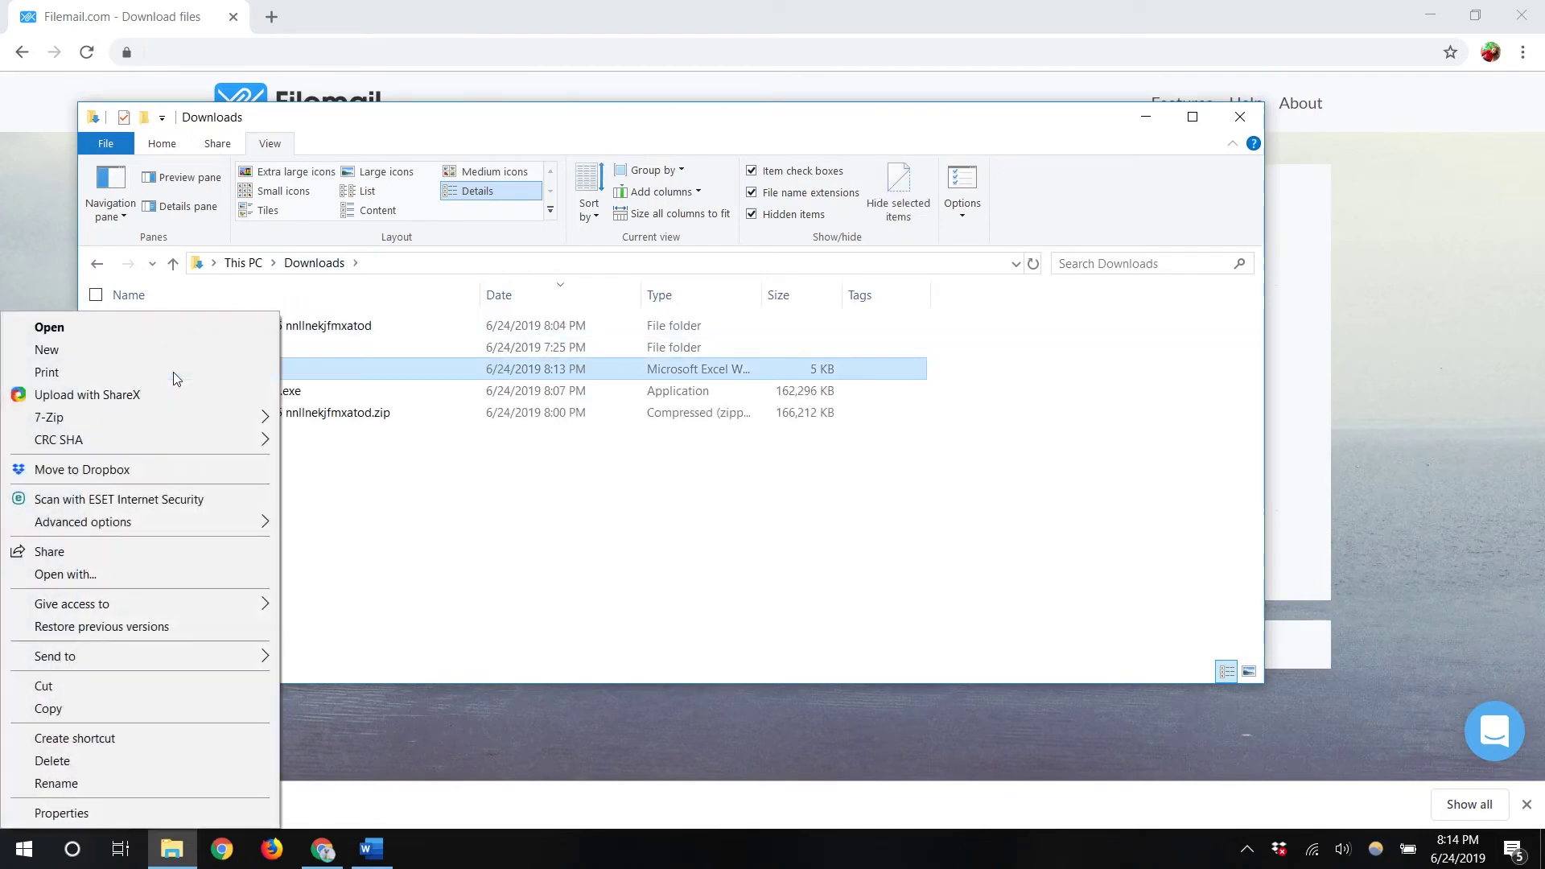
left_click(56, 689)
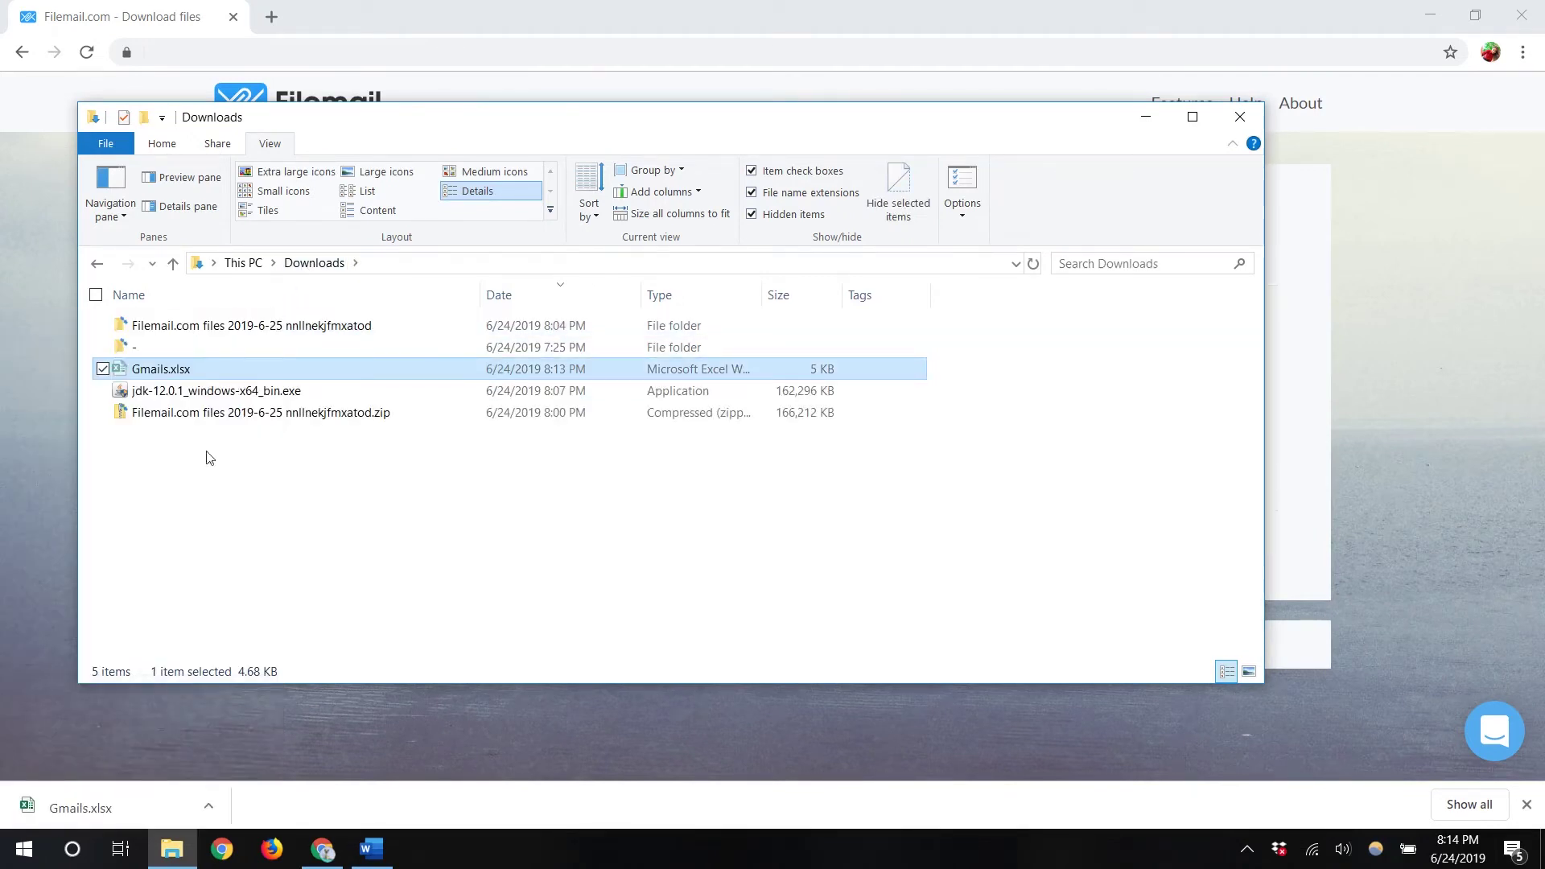
double_click(180, 326)
double_click(156, 326)
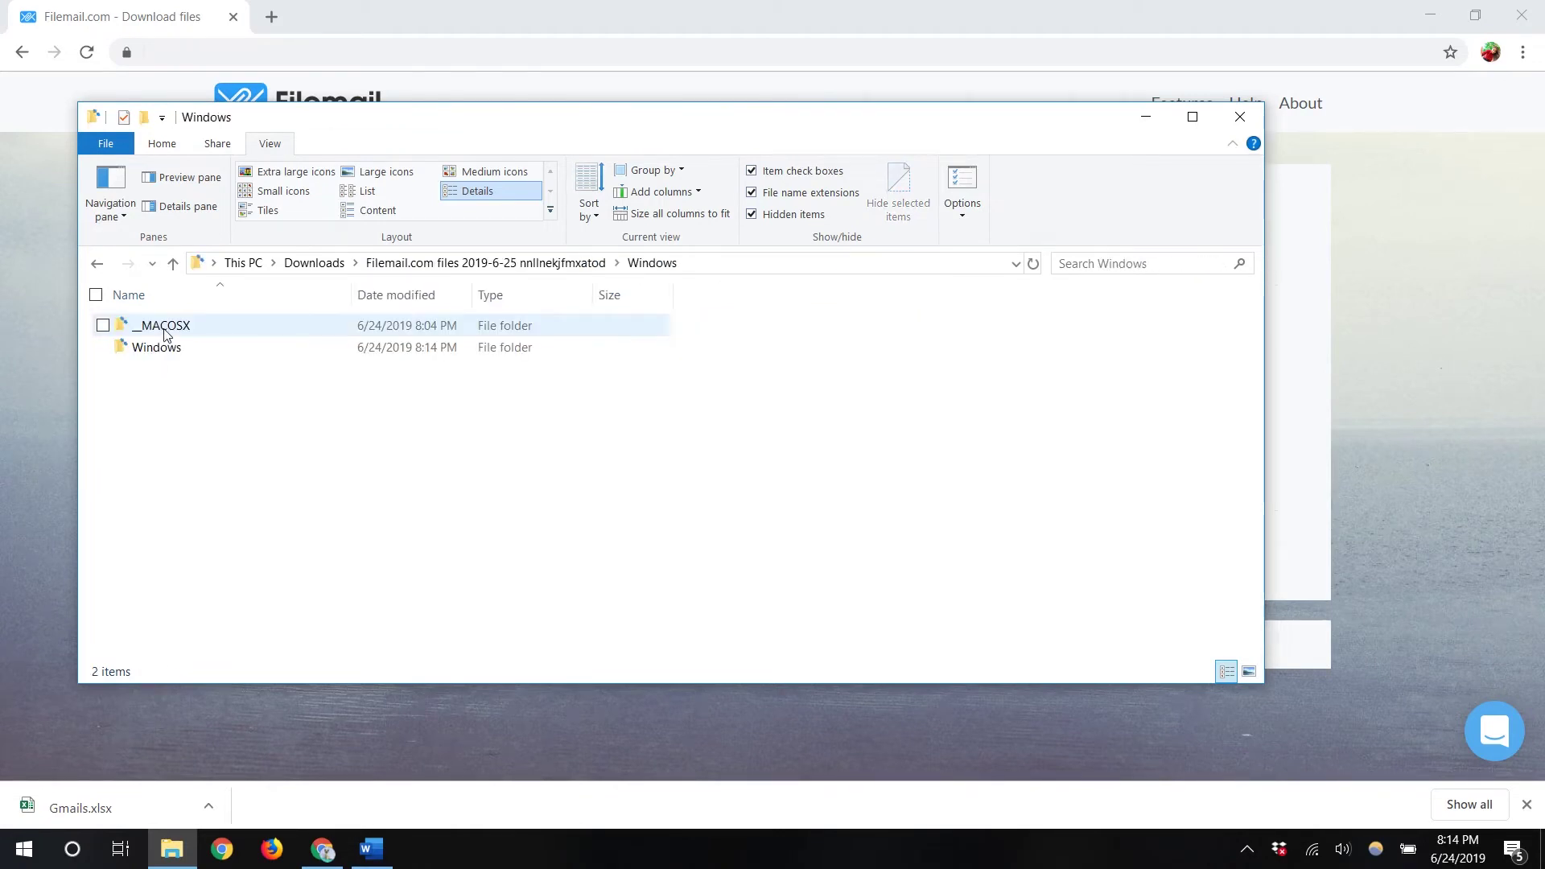
double_click(157, 351)
right_click(180, 512)
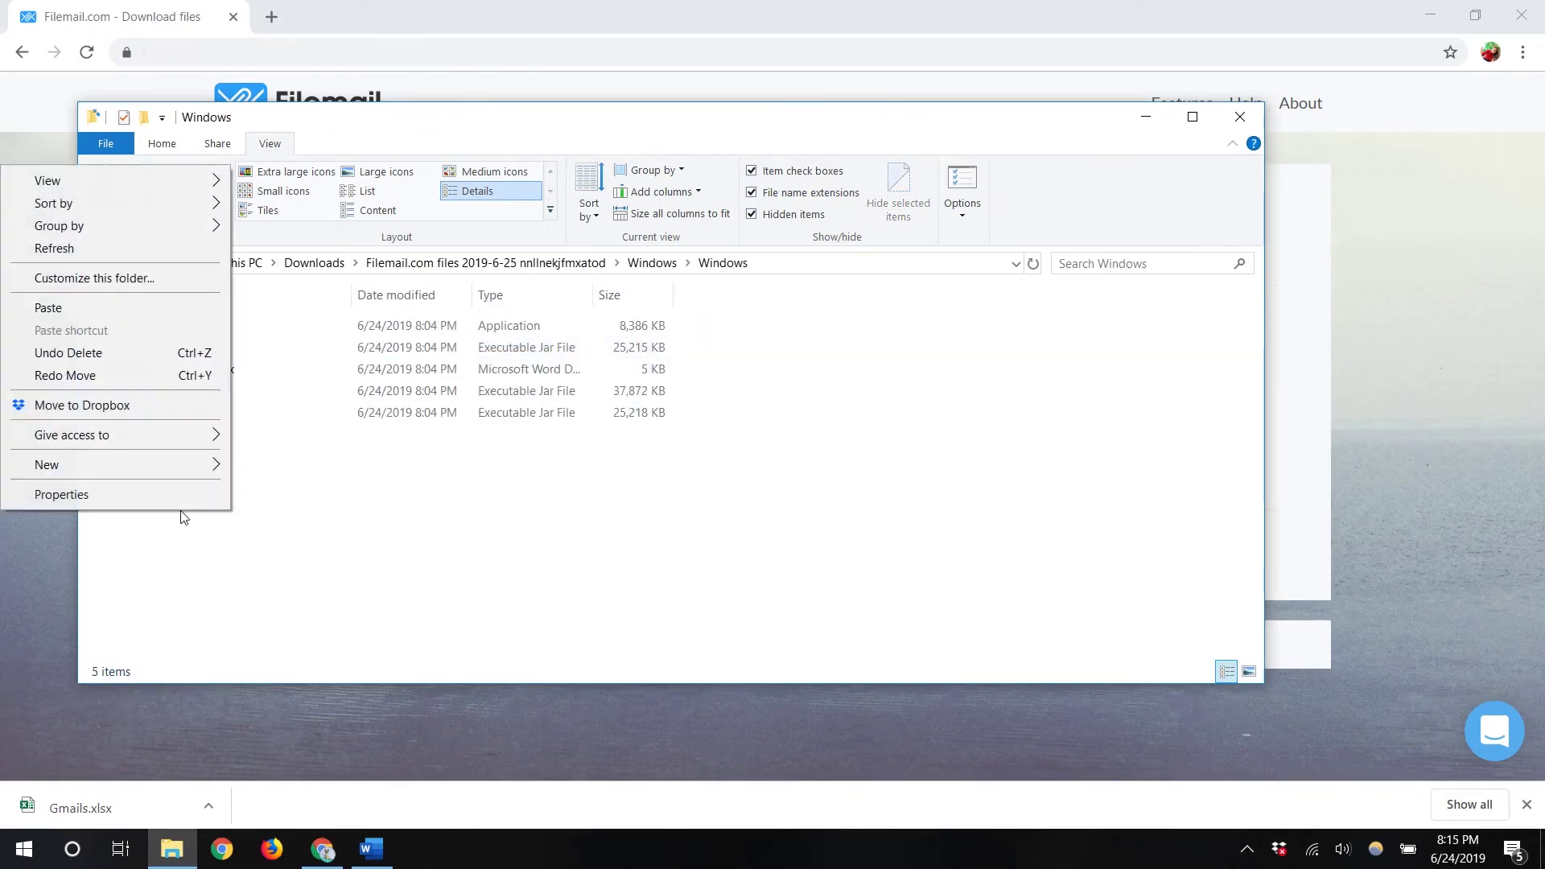
left_click(65, 308)
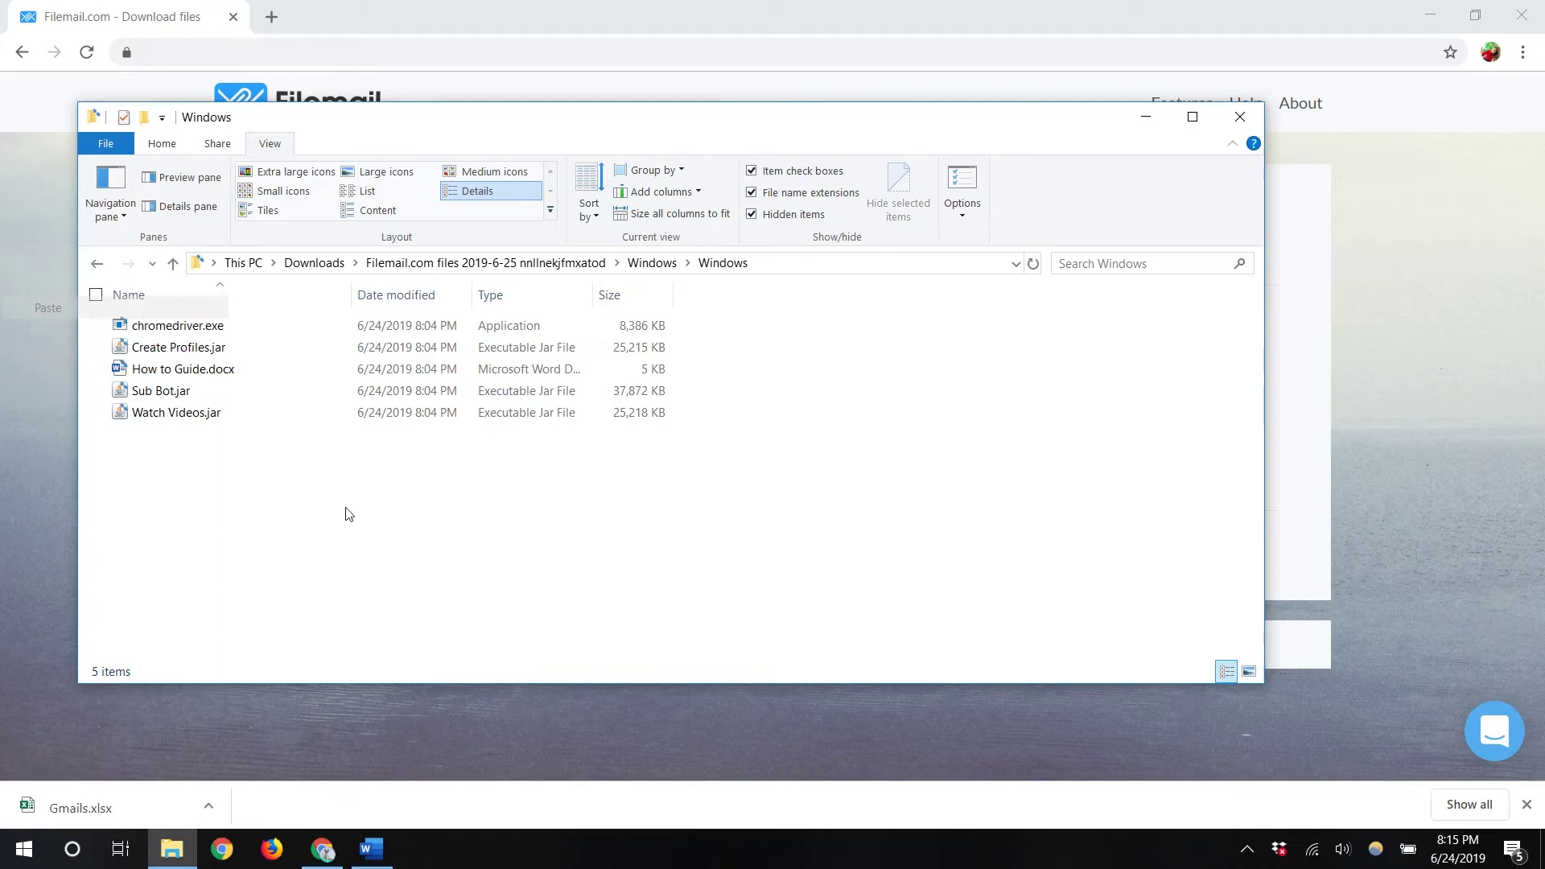
left_click(308, 554)
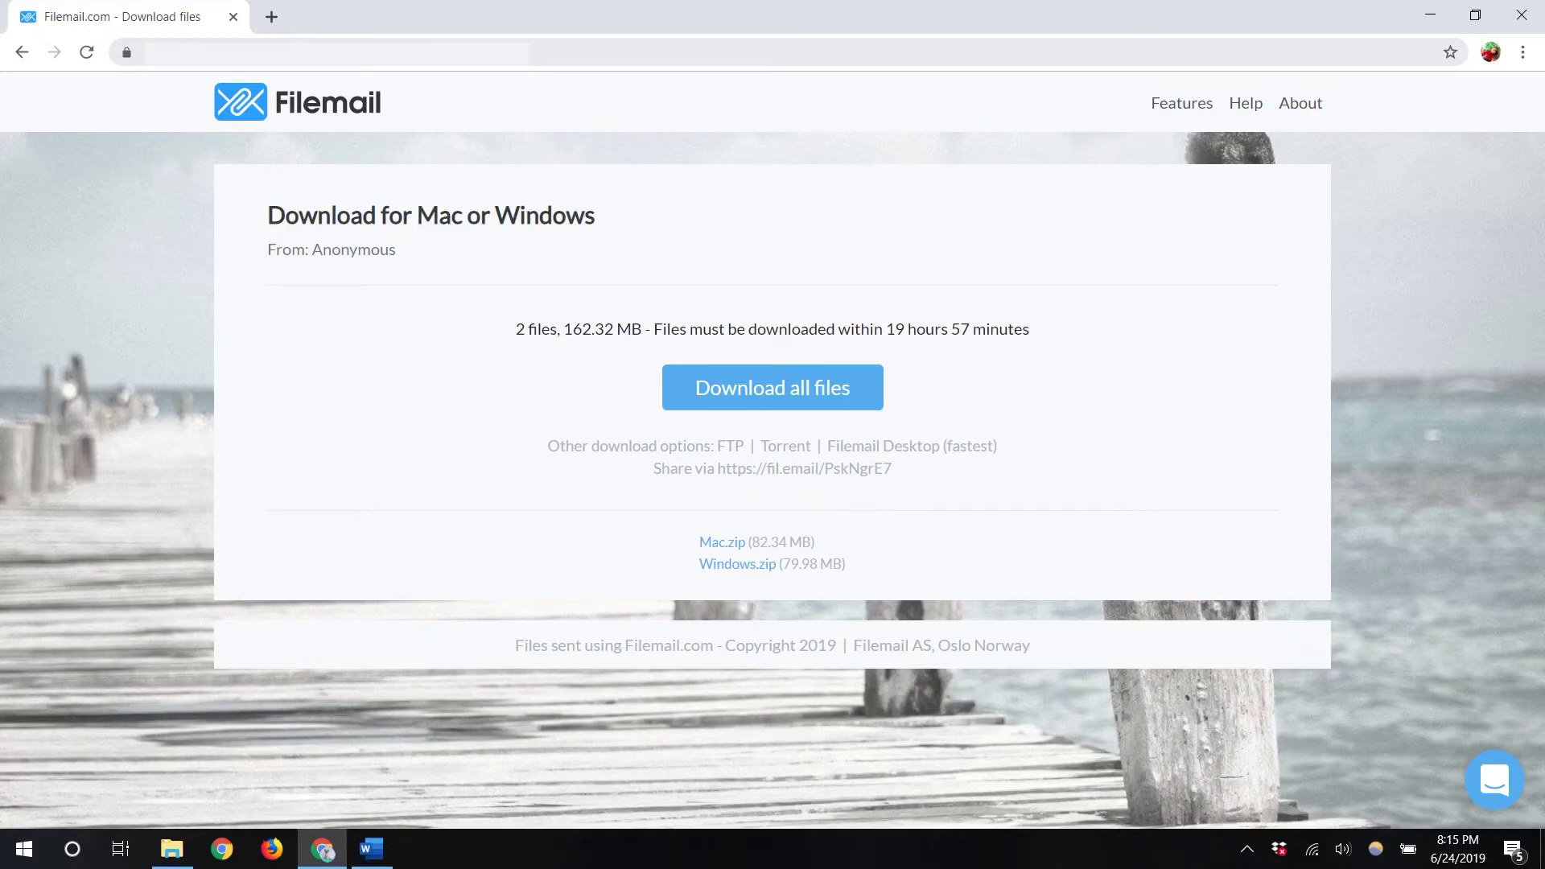
- Switch to Chrome and load youtube.com in place of the Filemail download page
left_click(253, 55)
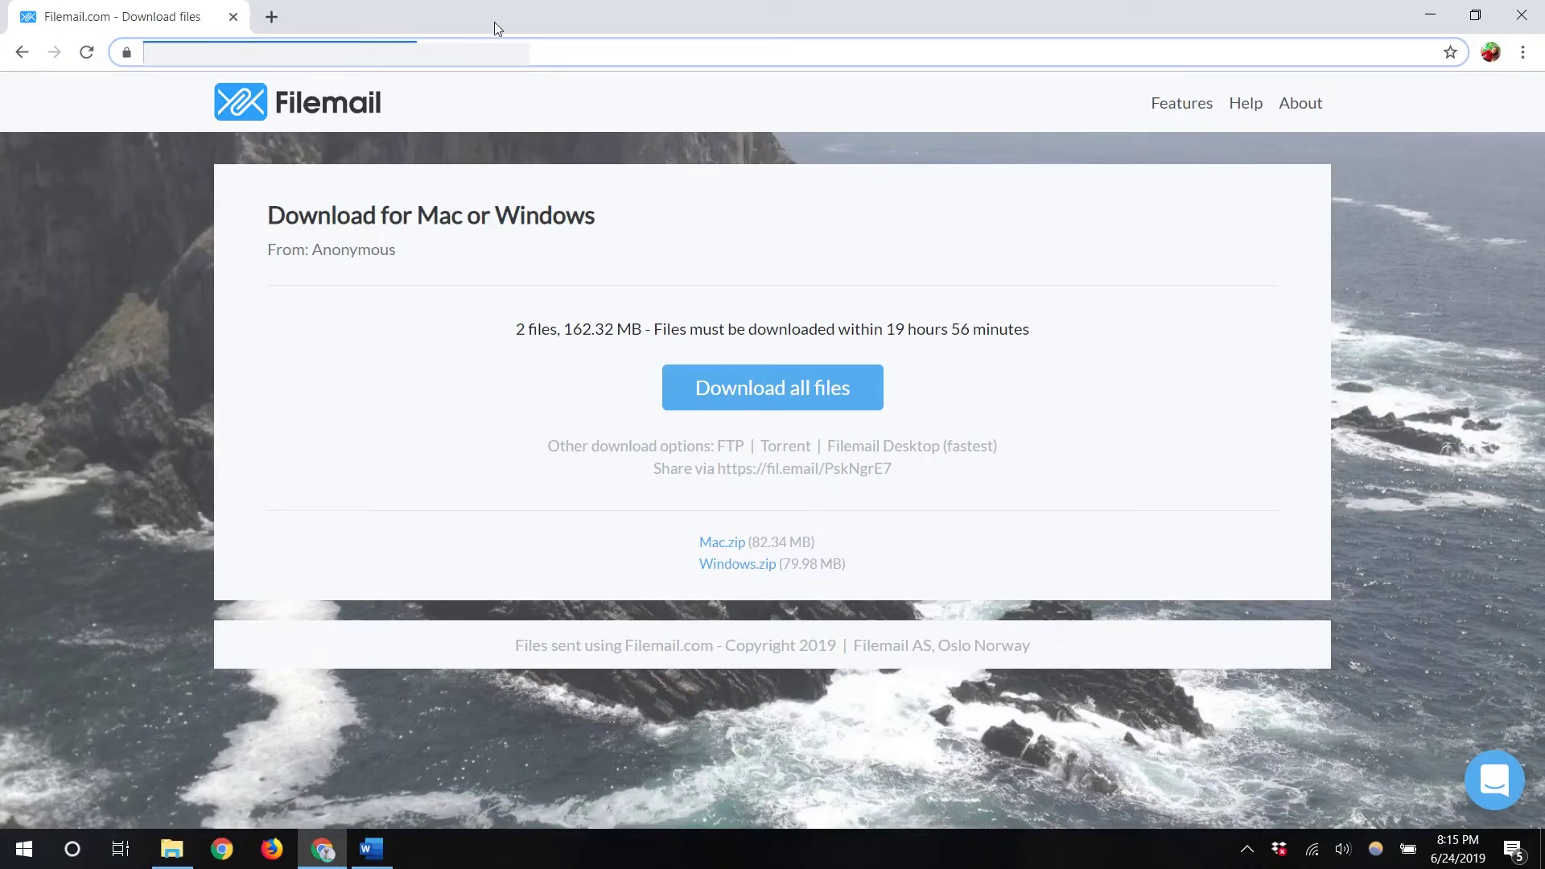
type("youtube.com")
key("Return")
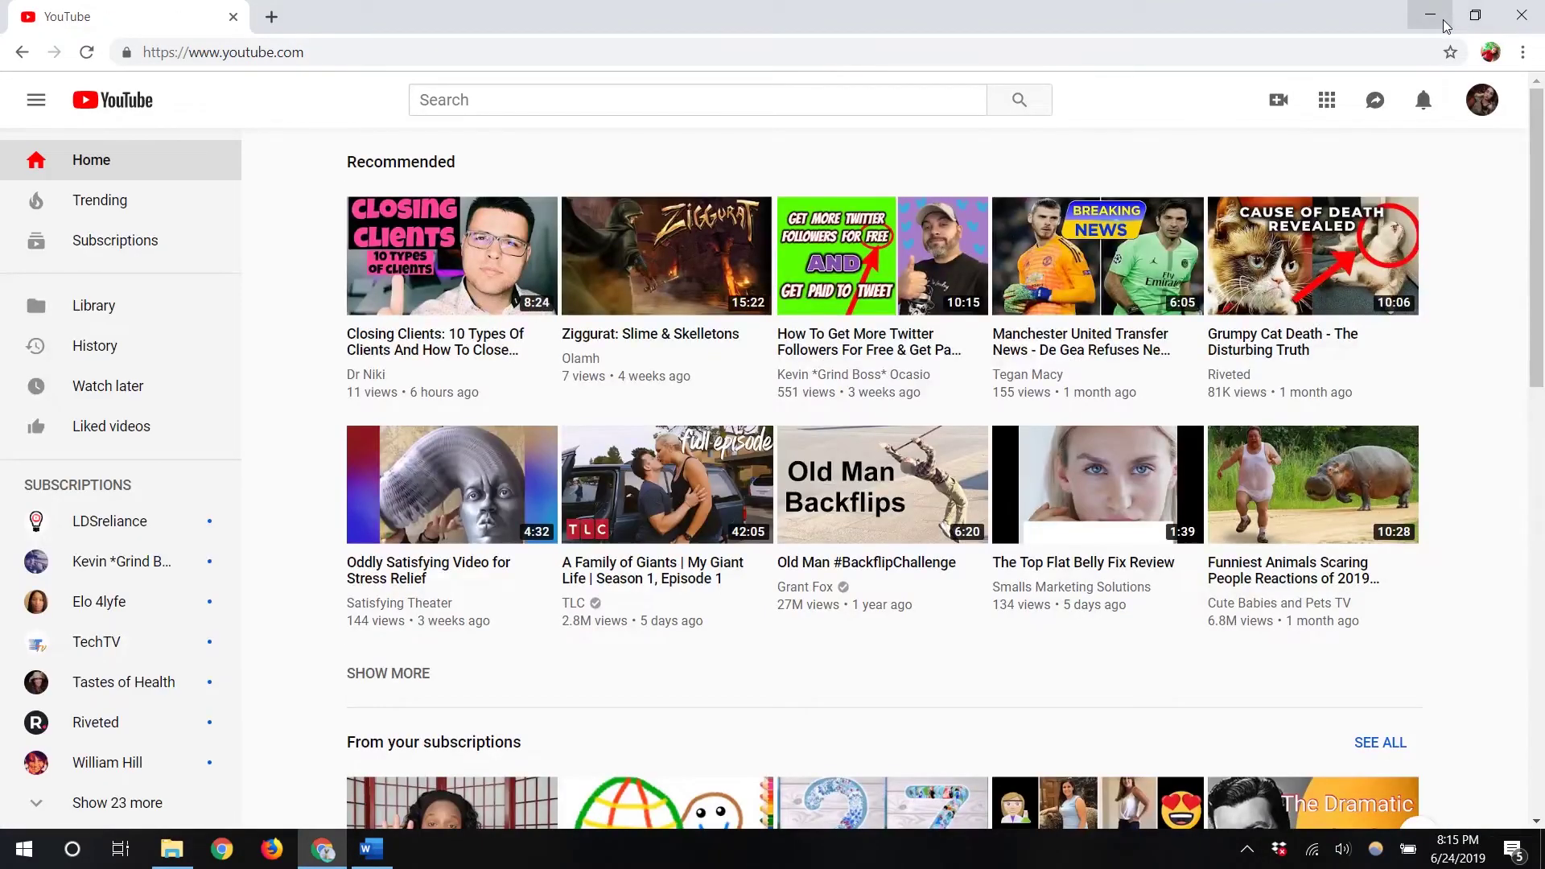
- Clear the desktop by minimizing the Chrome and File Explorer windows and closing How to Guide.docx
left_click(1430, 16)
left_click(1145, 117)
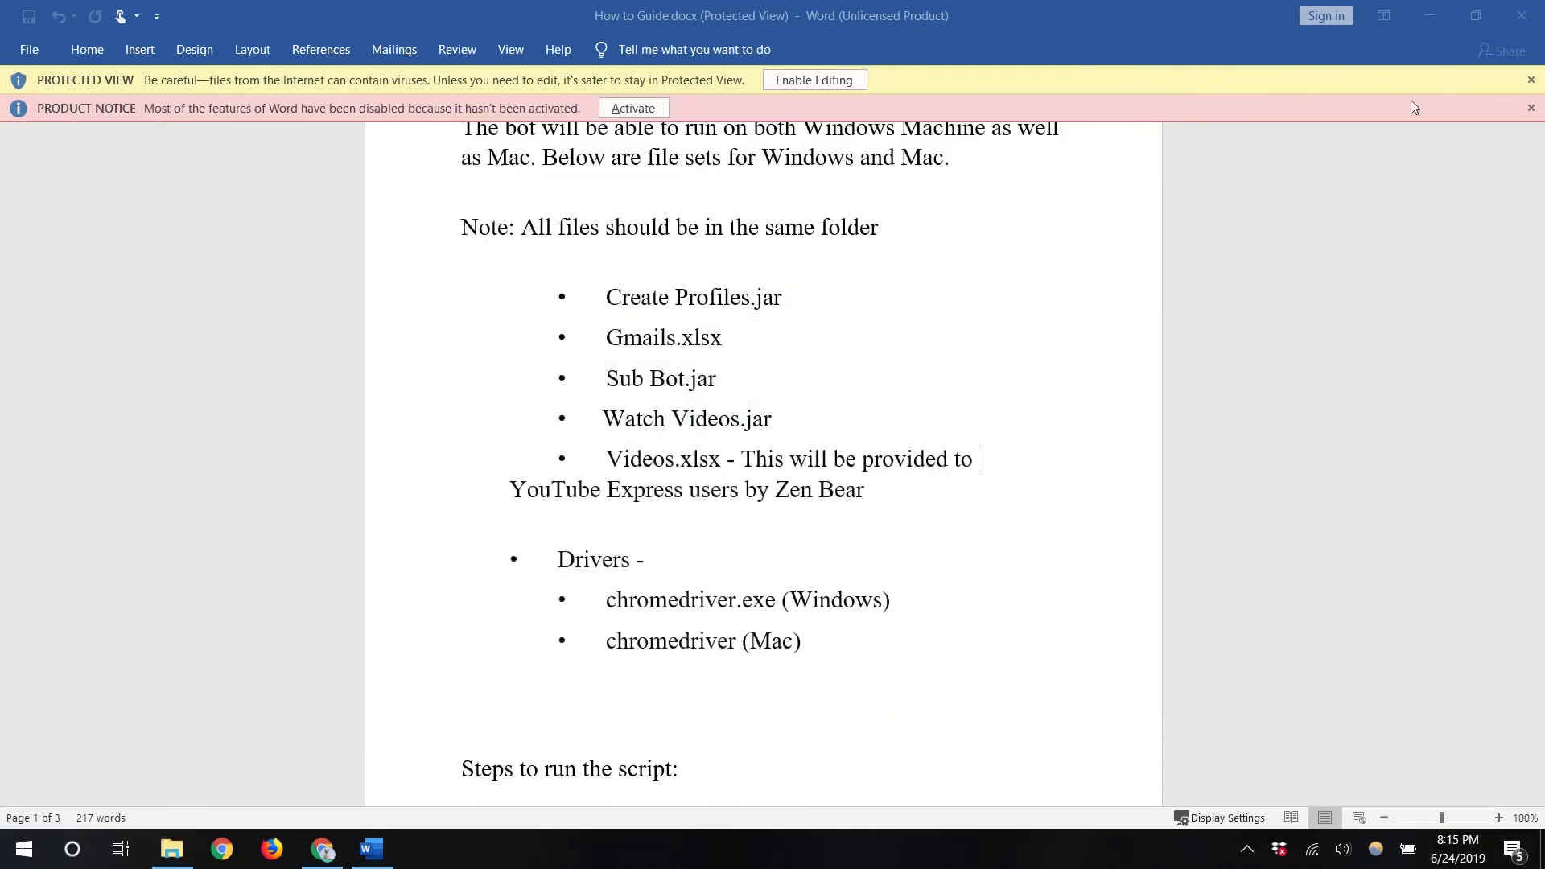
left_click(1520, 15)
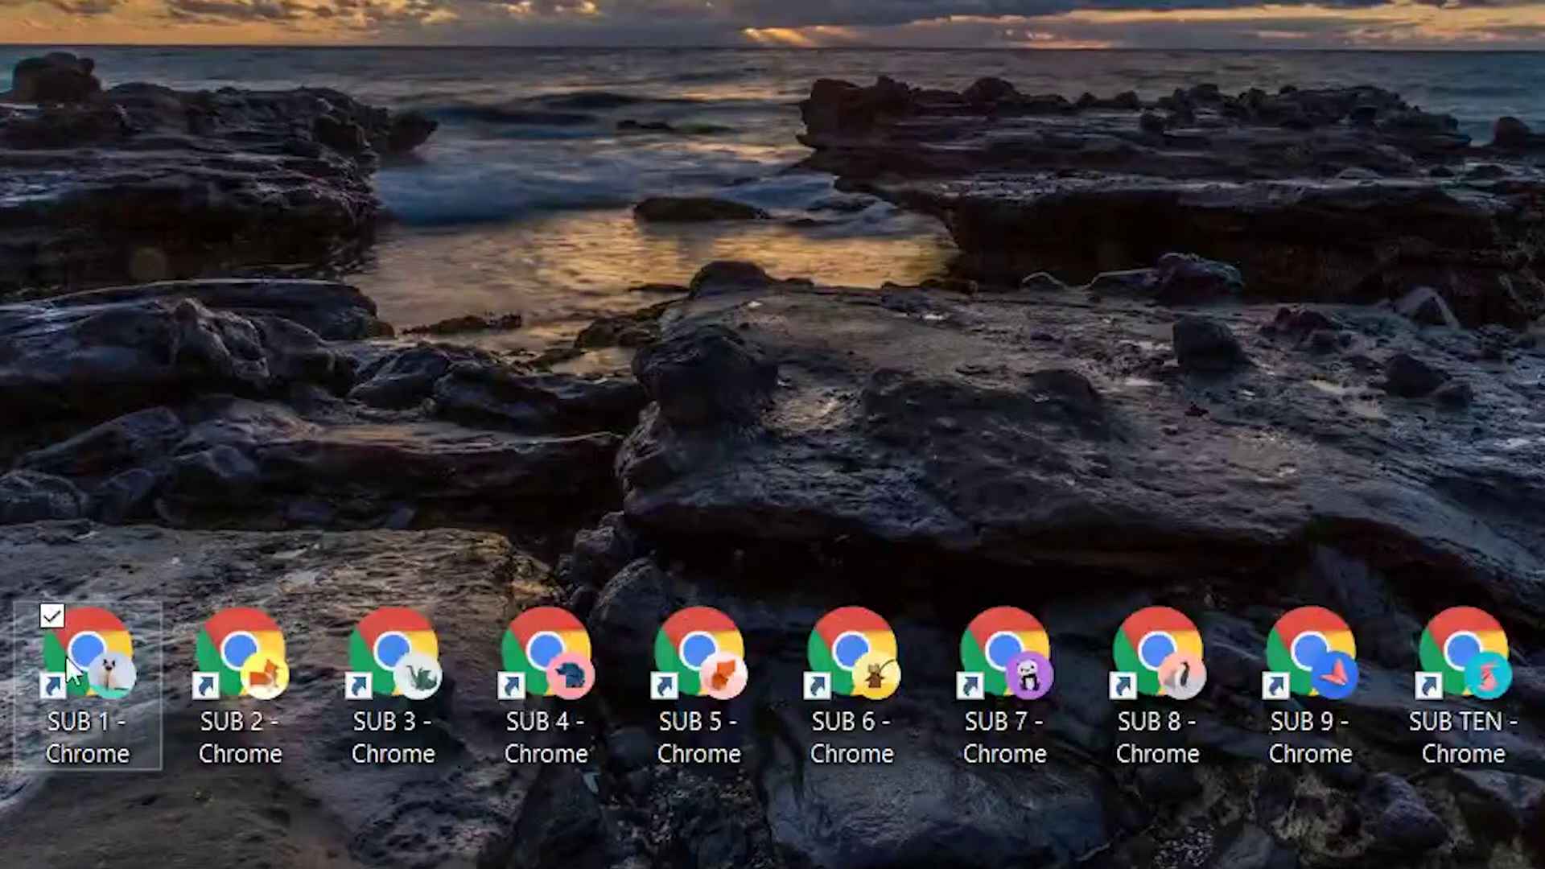